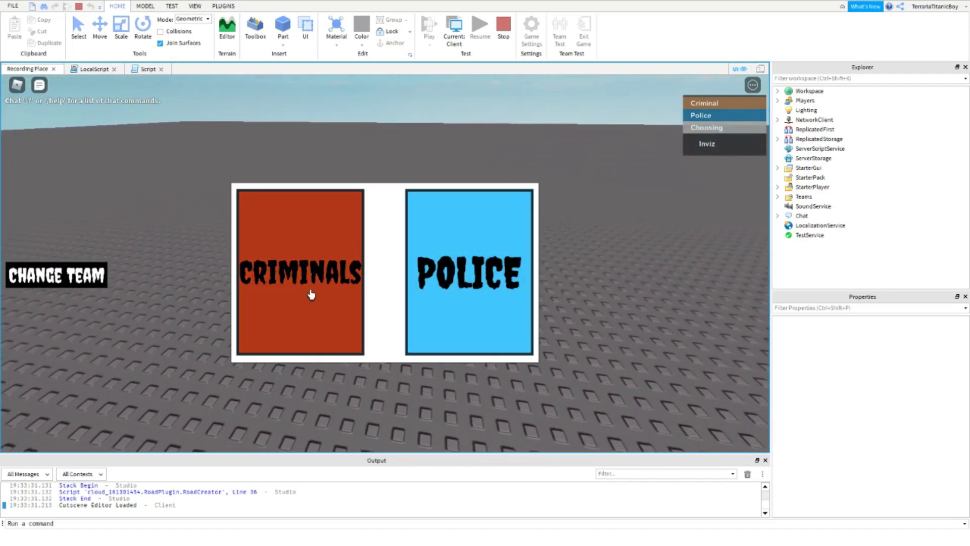
In the play-test, join the Criminals team, then switch to the Police team
left_click(312, 263)
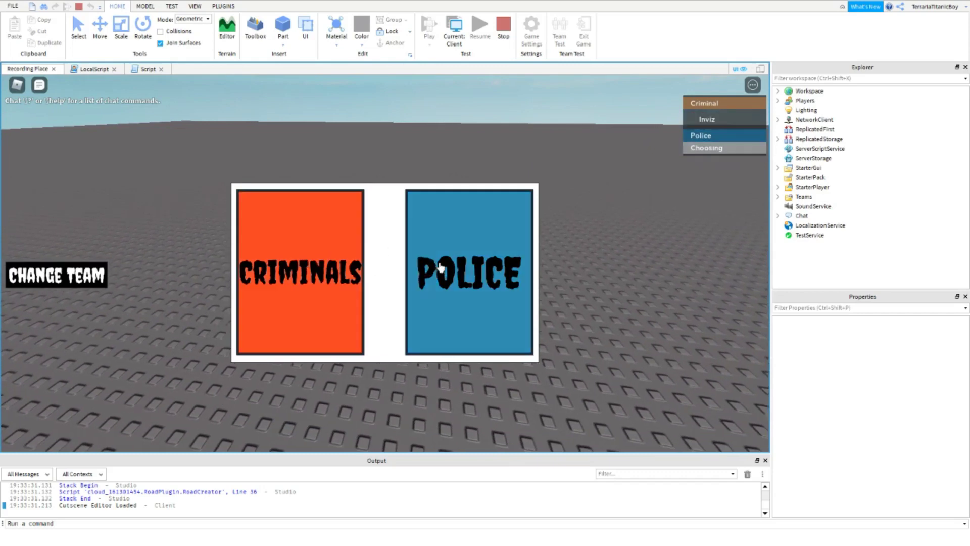
left_click(435, 264)
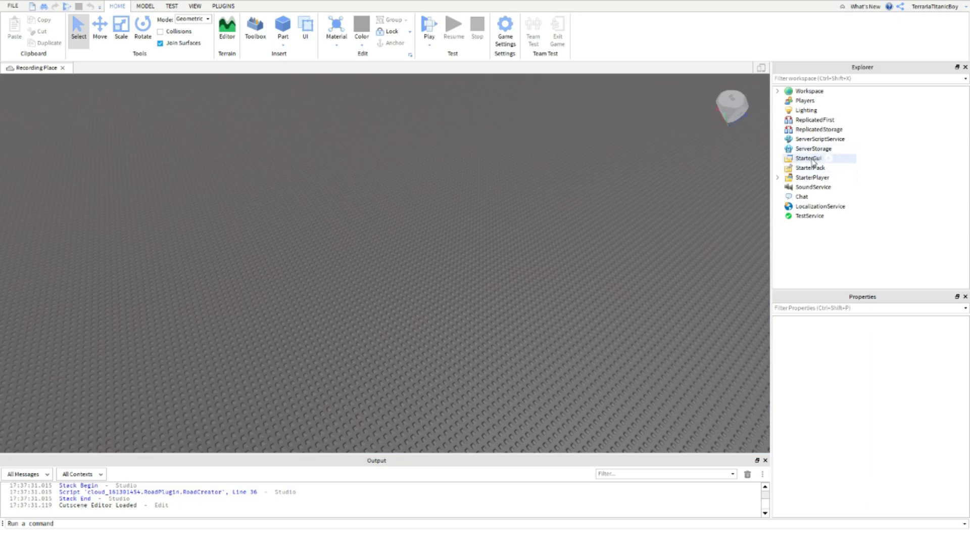
Insert a ScreenGui under StarterGui and rename it TeamChange
left_click(812, 159)
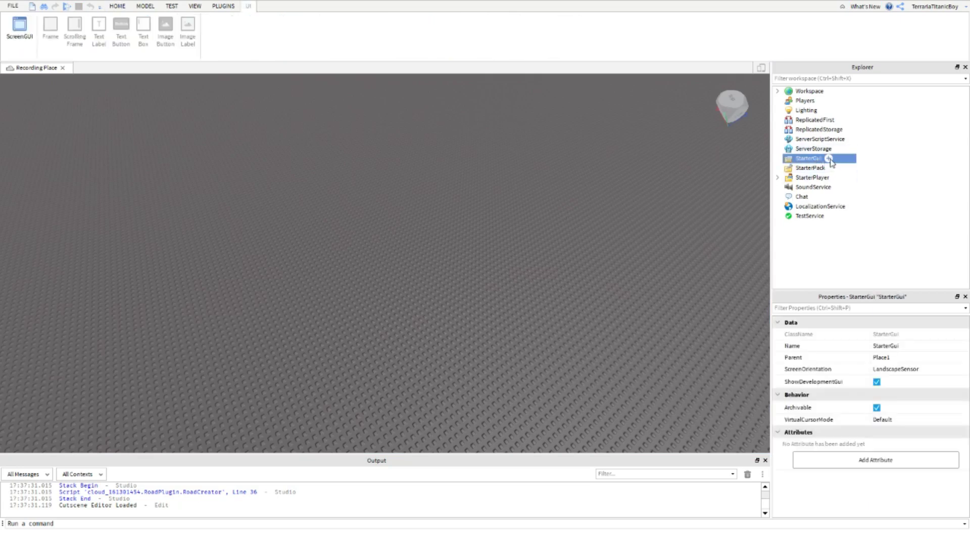
left_click(829, 159)
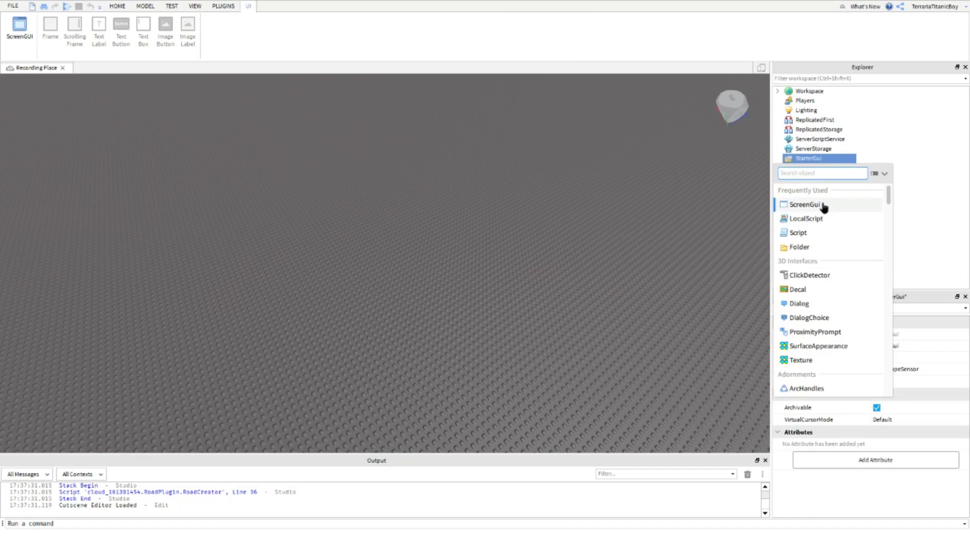
left_click(823, 205)
left_click(815, 169)
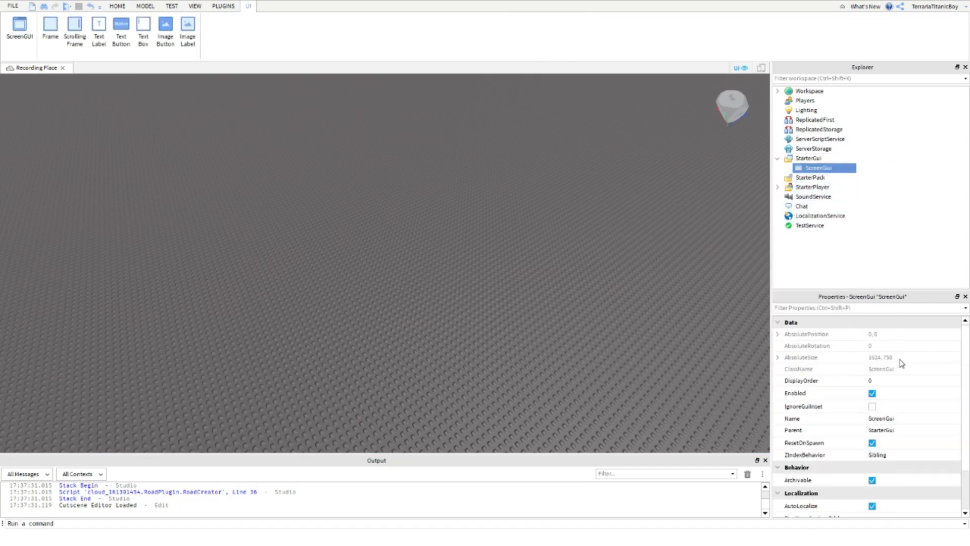
left_click(902, 418)
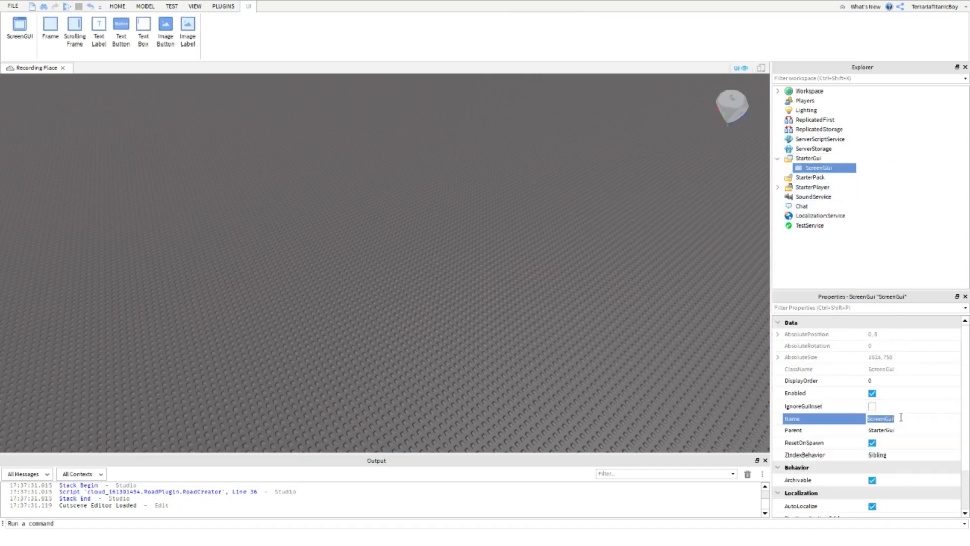
type("TEamChange")
key("Return")
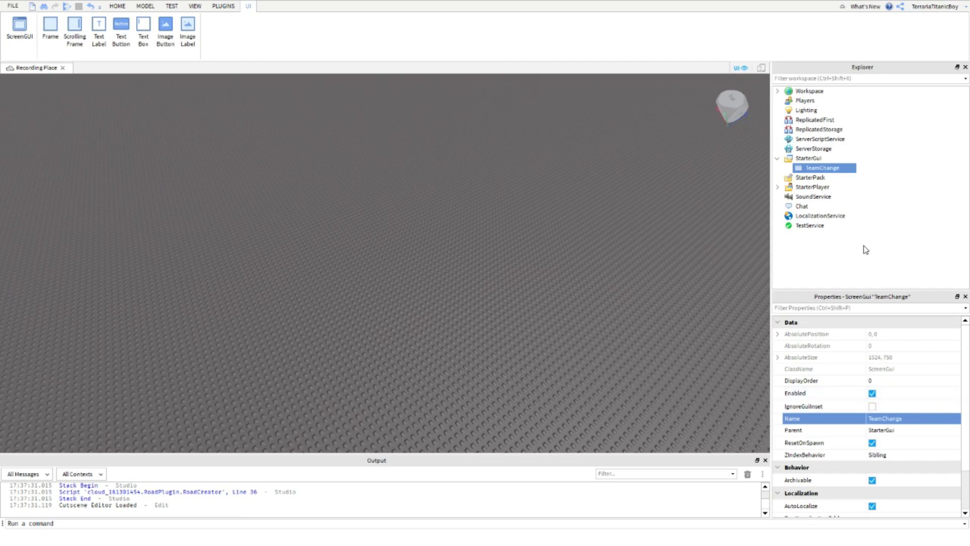
left_click(849, 168)
Add a Frame inside TeamChange and set its AnchorPoint to 0.5, 0.5
left_click(832, 214)
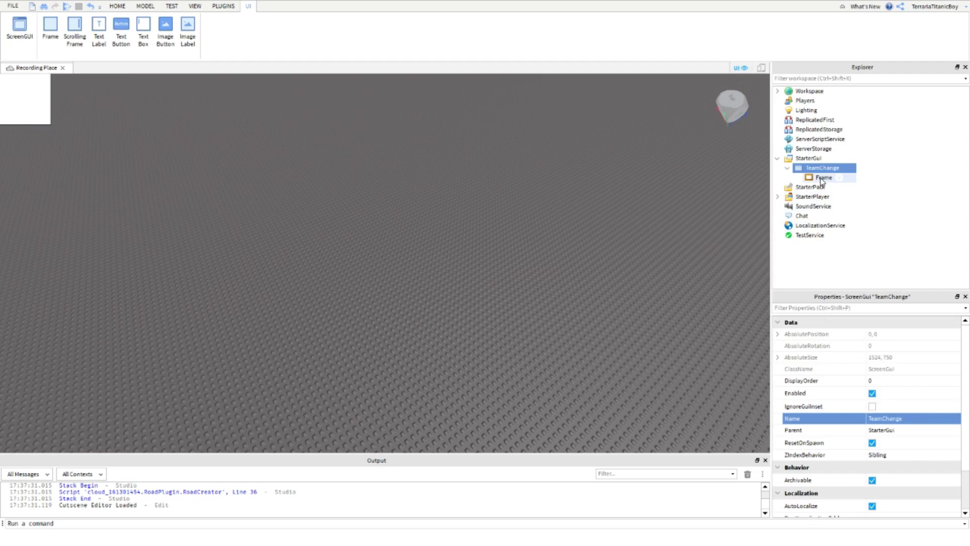
left_click(822, 178)
left_click(894, 384)
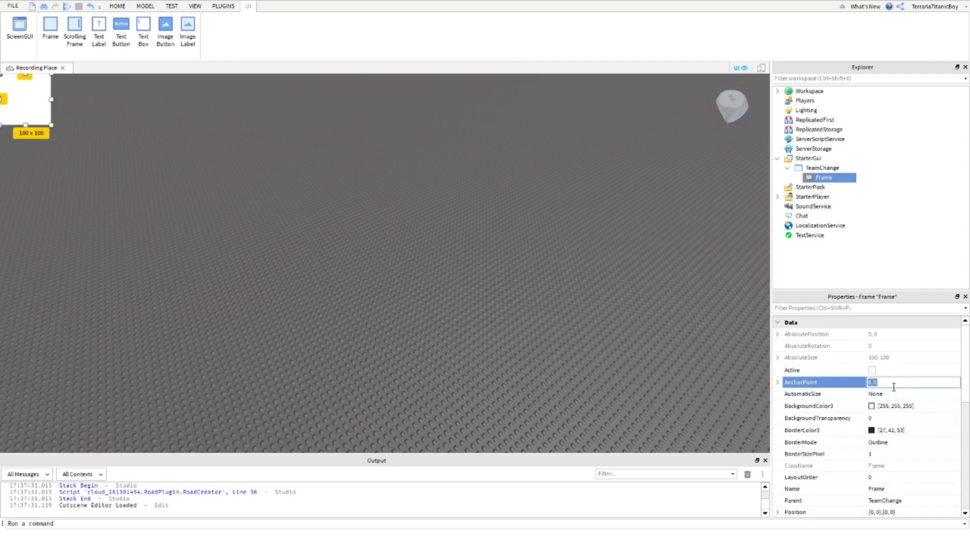
type("0")
key("Return")
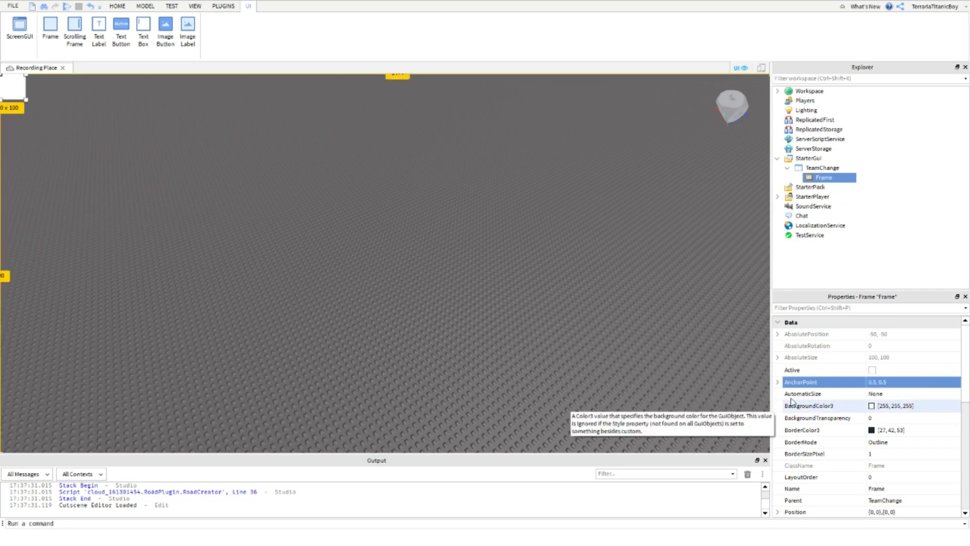
Set the Frame's Position to {0.5, 0},{0.5, 0} to centre it
scroll(829, 399, "down", 3)
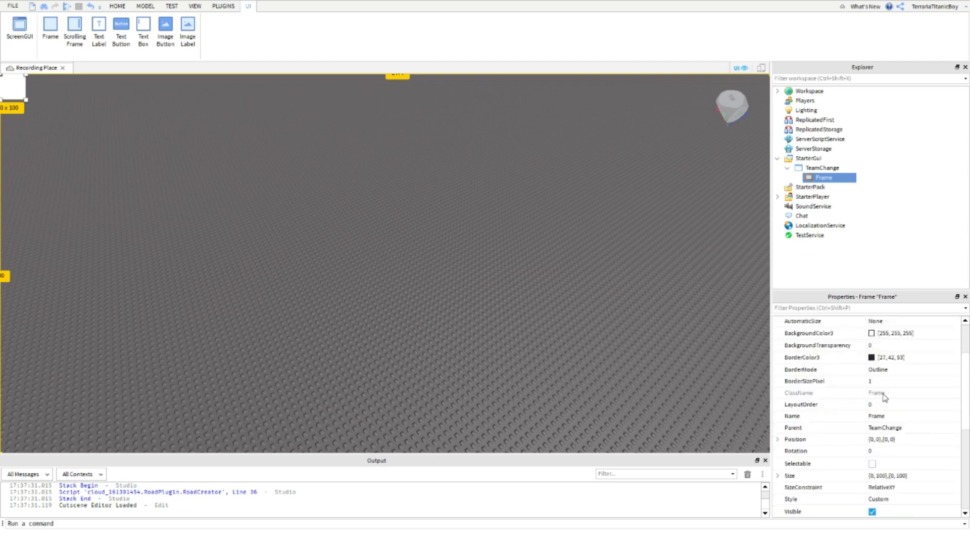
left_click(907, 439)
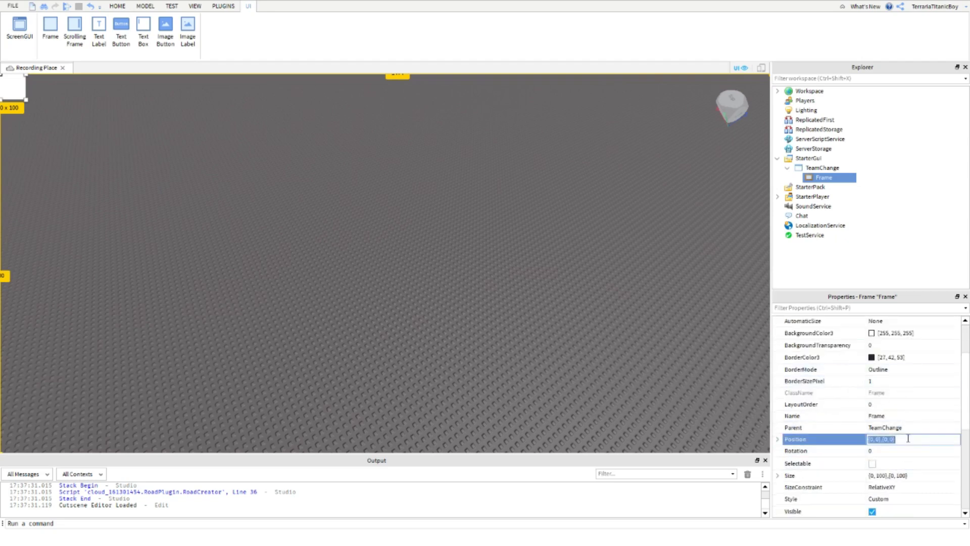
type("0,")
type("5, 0, 0.5, 0")
key("Return")
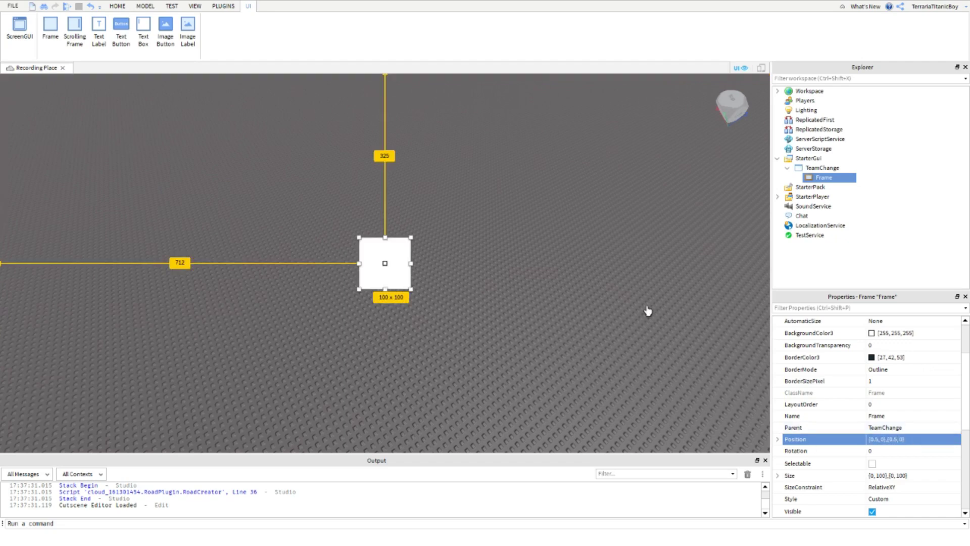
scroll(936, 380, "down", 2)
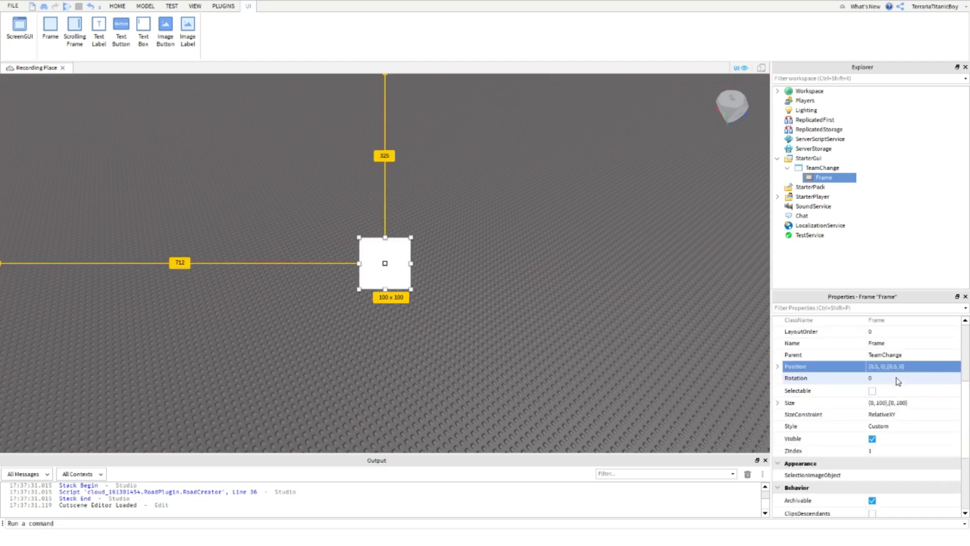
Size the Frame to {0.4, 0},{0.9, 0}, then lower its height to 0.75 and finally 0.5
left_click(897, 406)
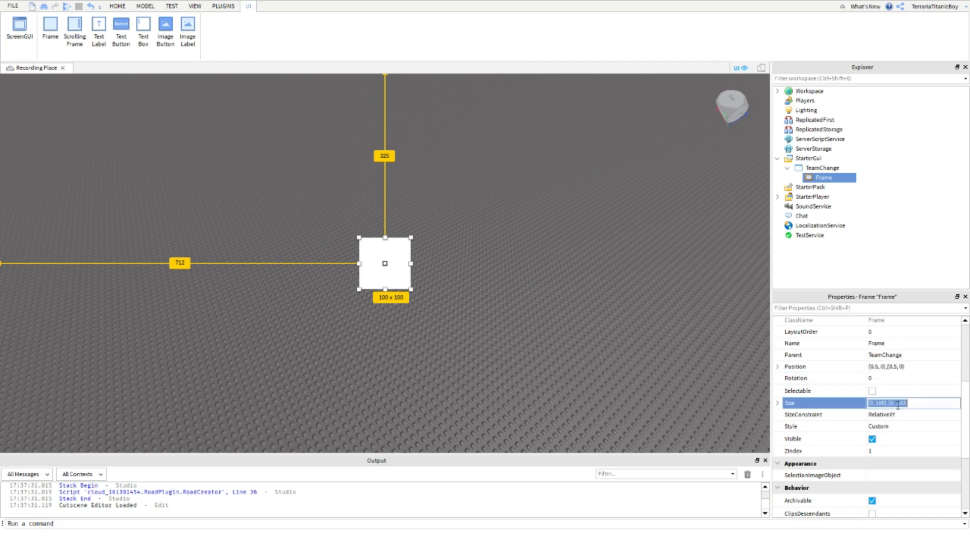
type("0, 0.9, 0")
key("Return")
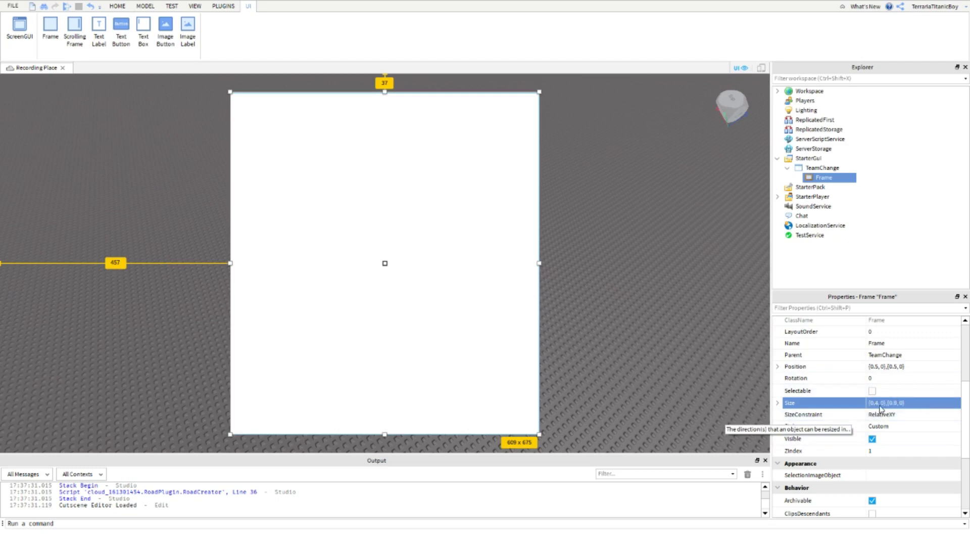
left_click(879, 403)
double_click(895, 403)
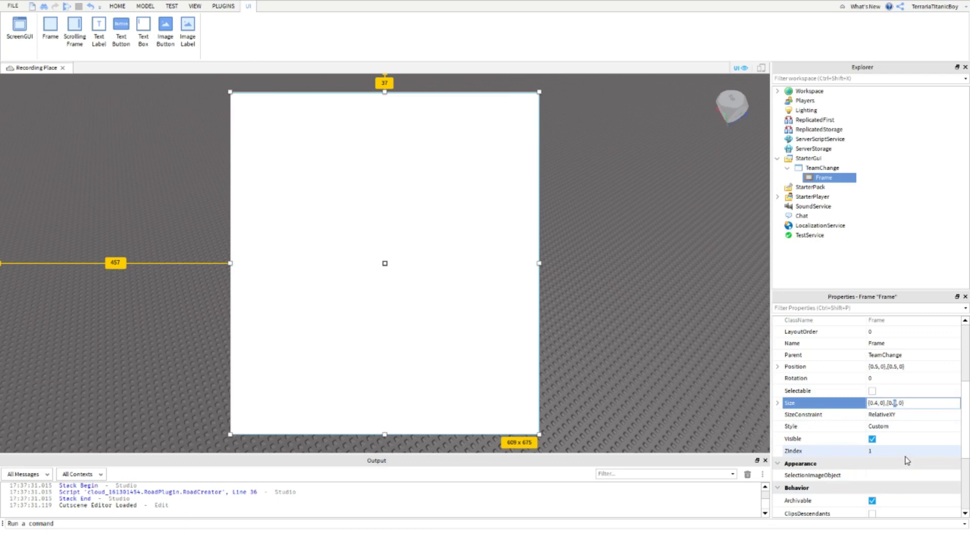
type("75")
key("Return")
double_click(898, 403)
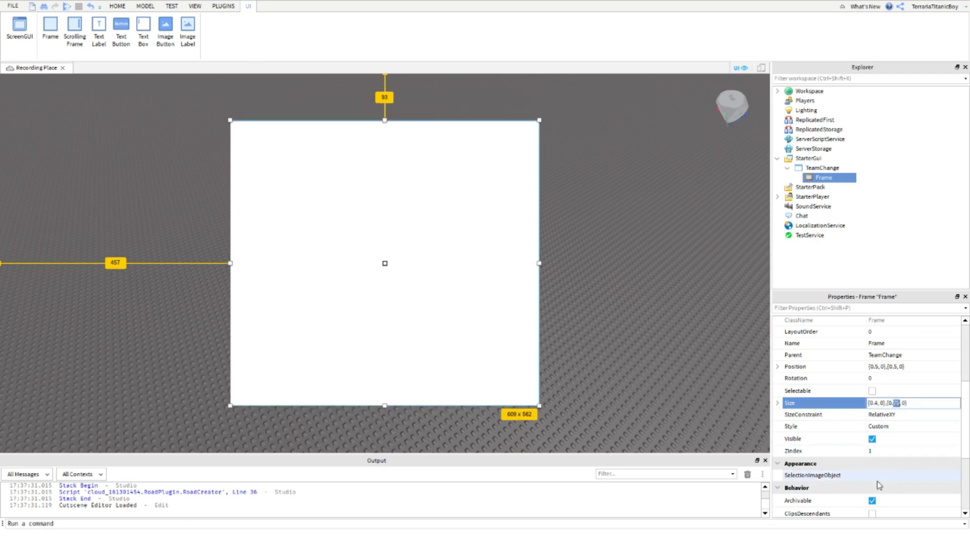
type("5")
key("Return")
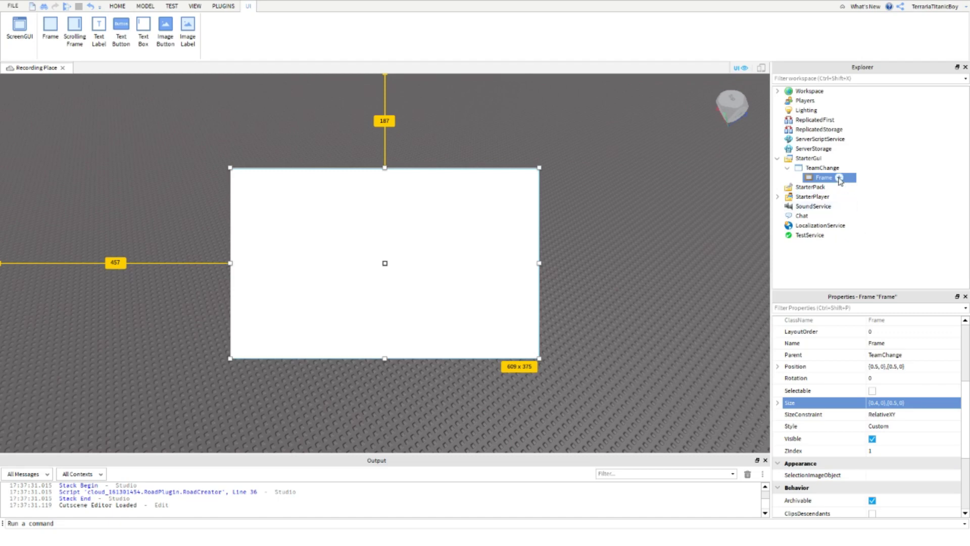
left_click(840, 178)
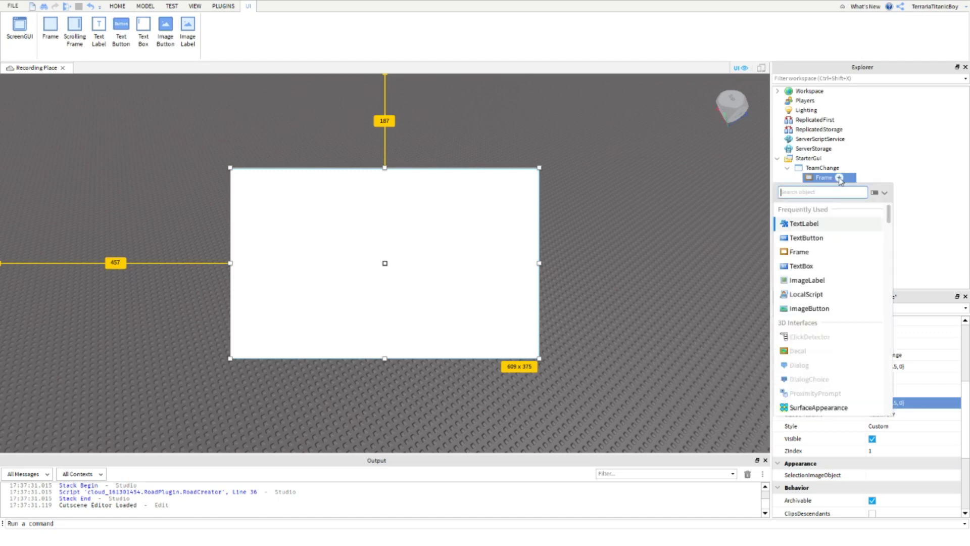
Add a TextButton inside the Frame and name it Criminals
left_click(824, 239)
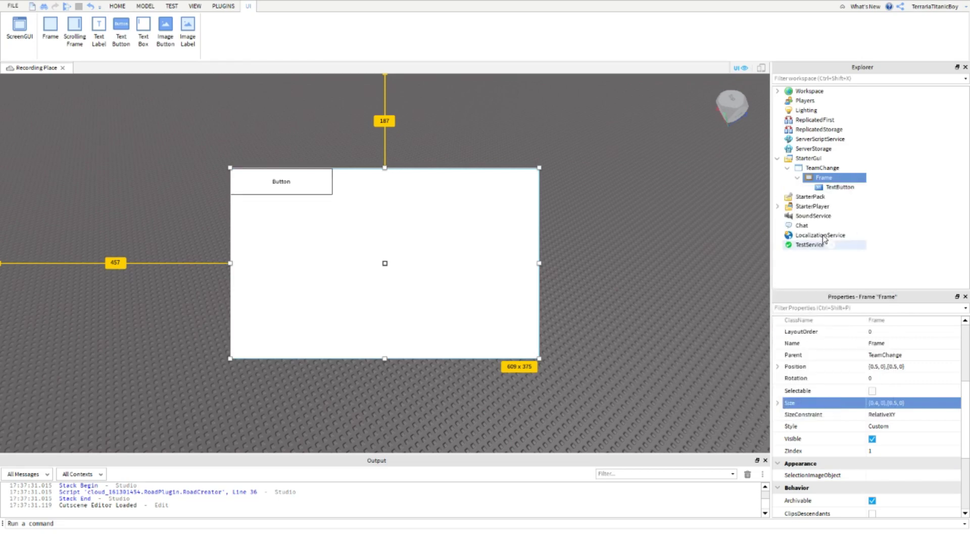
left_click(835, 188)
left_click(902, 372)
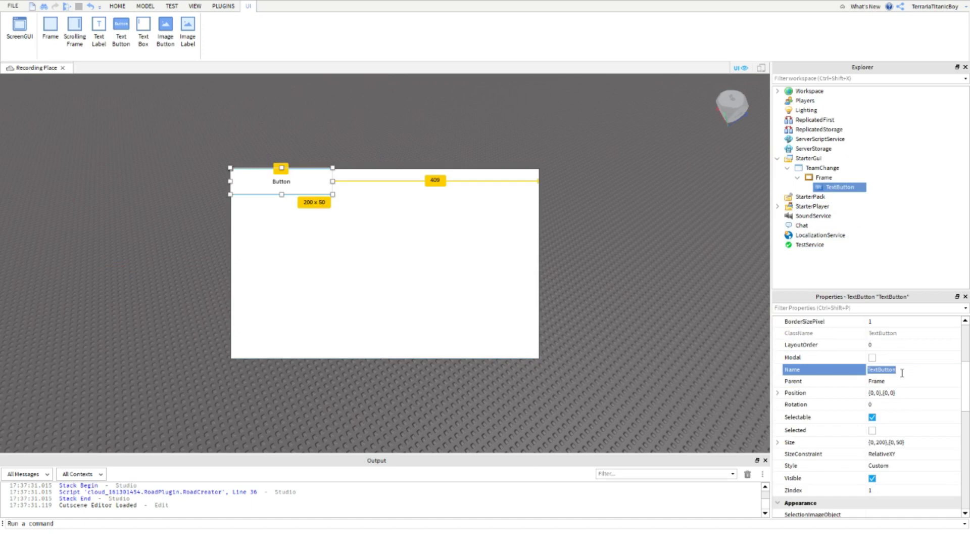
type("Criminals")
key("Return")
Size the Criminals button to {0.4, 0},{0.9, 0}, then stretch it to the frame's bottom
scroll(865, 397, "down", 3)
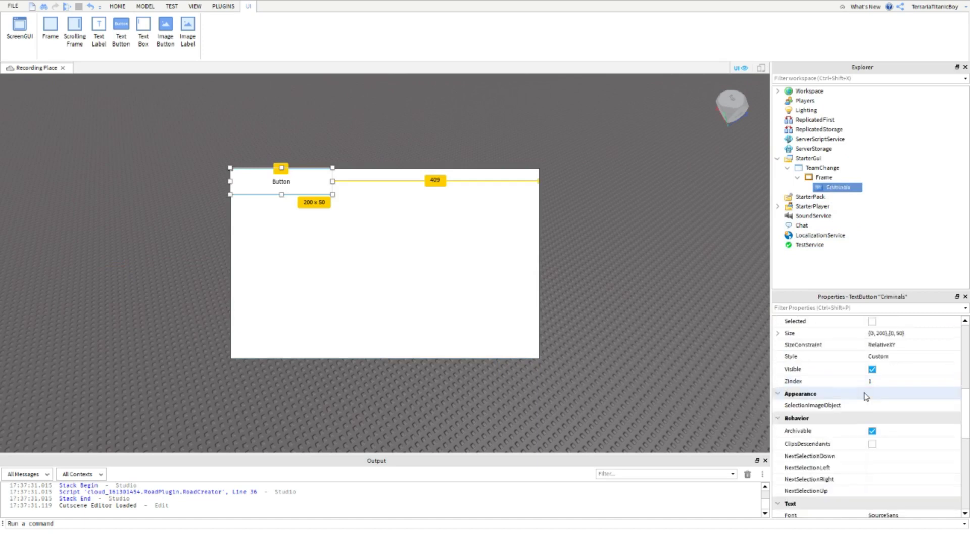
scroll(864, 397, "up", 3)
left_click(912, 406)
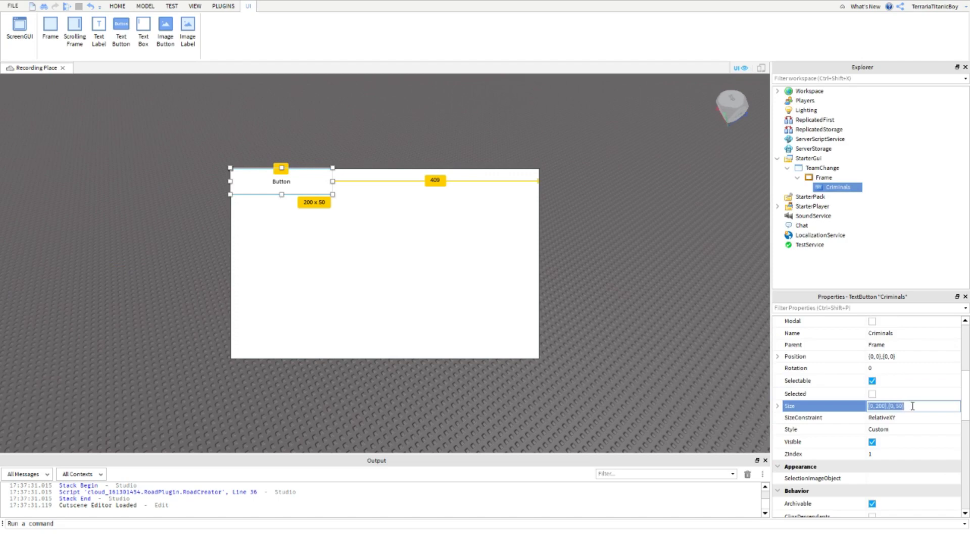
type("0.4, 0, 0,")
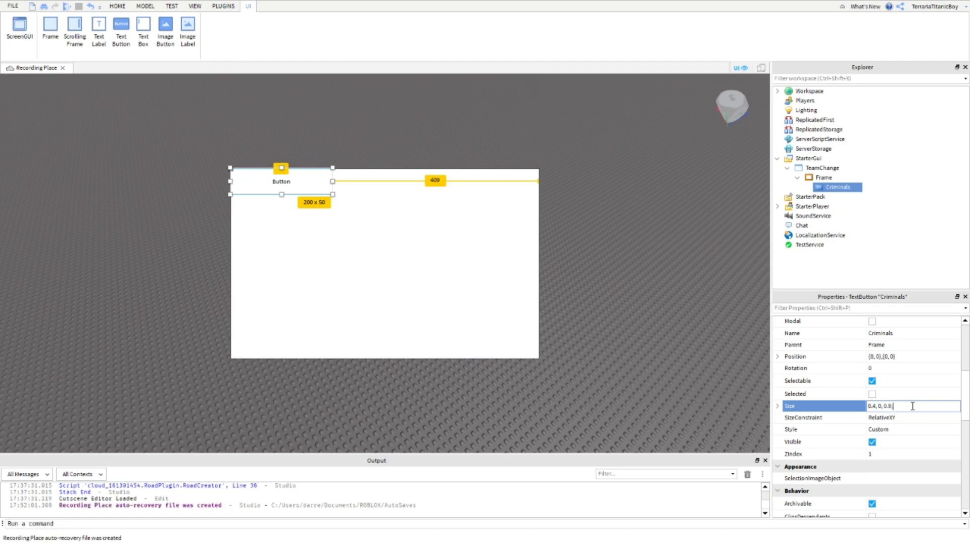
key("Return")
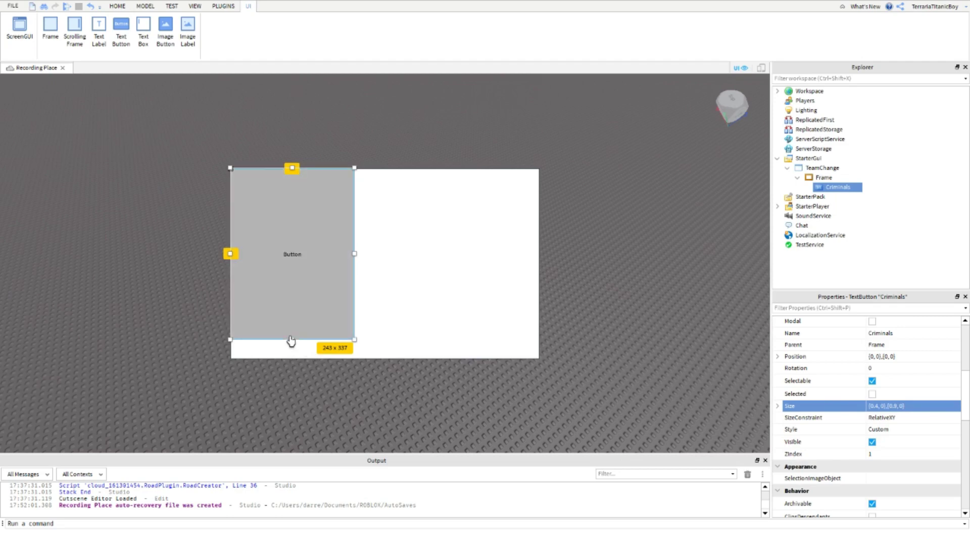
left_click_drag(293, 342, 292, 362)
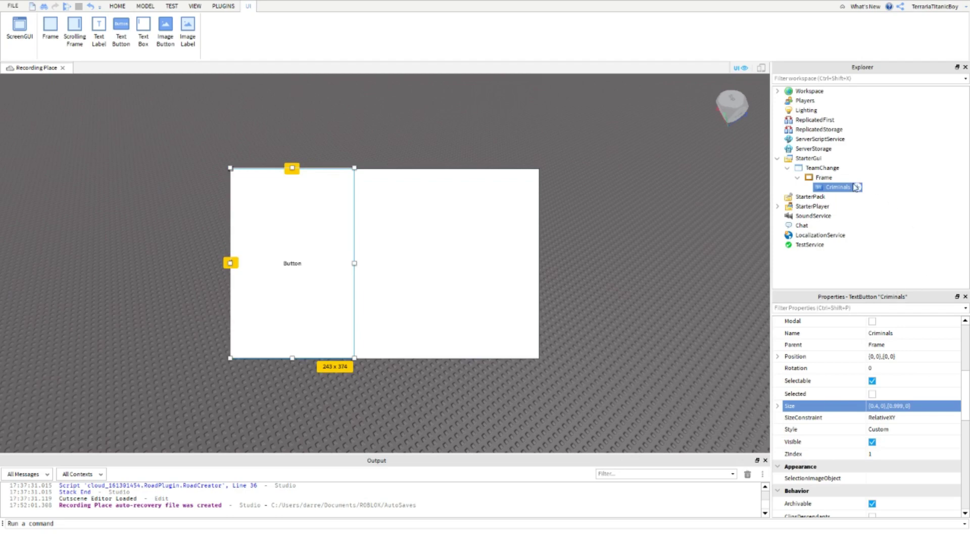
Adjust the Criminals button's Position, then drag it flush into the frame's top-left corner
scroll(923, 432, "up", 2)
left_click(923, 429)
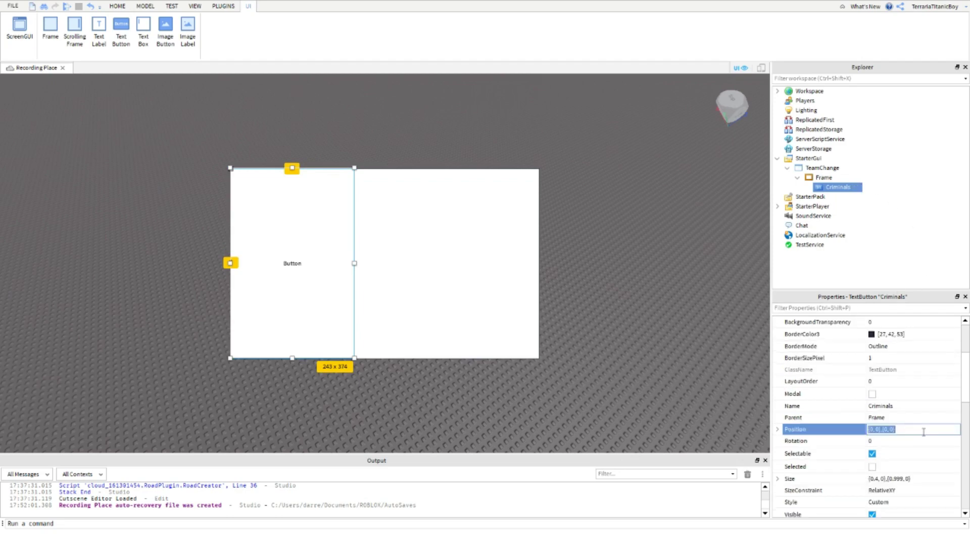
type("0.03,")
key("Return")
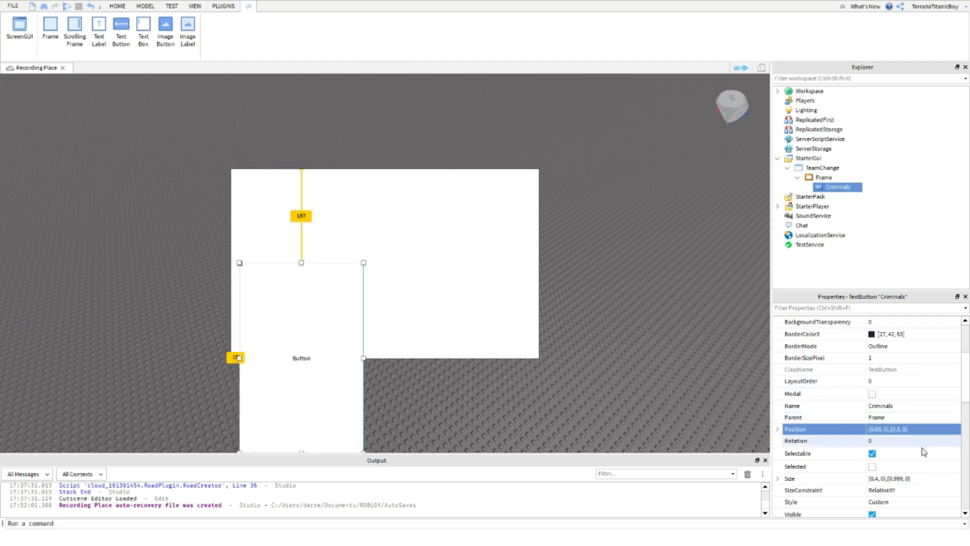
left_click(896, 430)
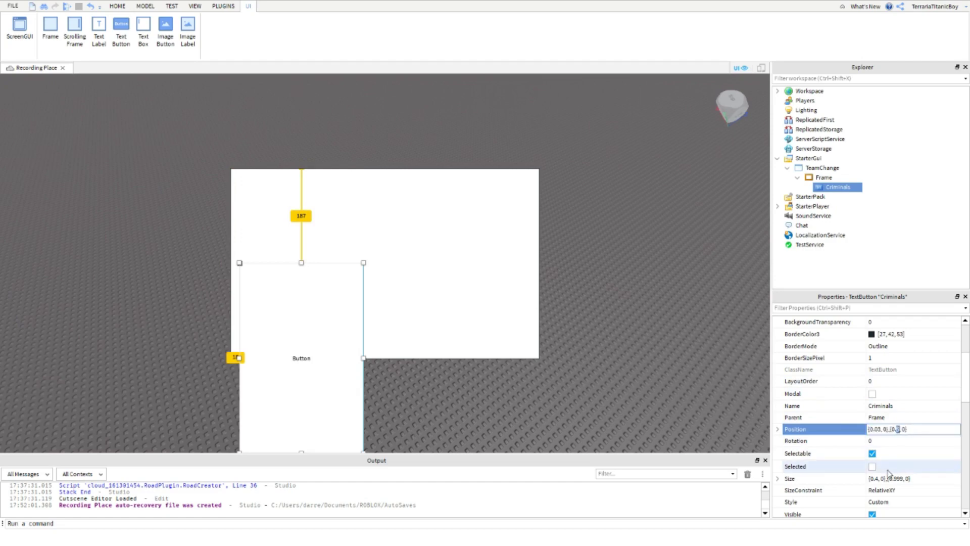
type("5")
key("Return")
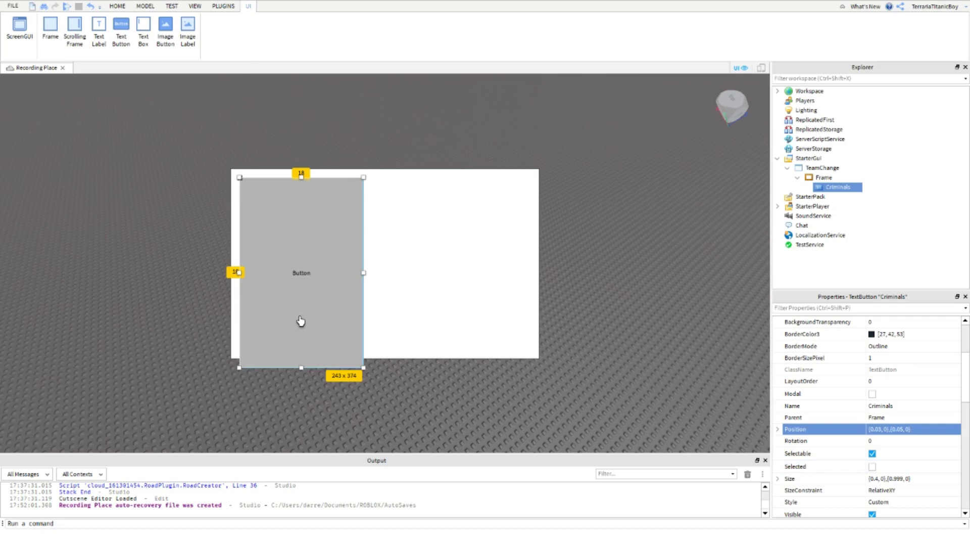
left_click_drag(301, 321, 292, 313)
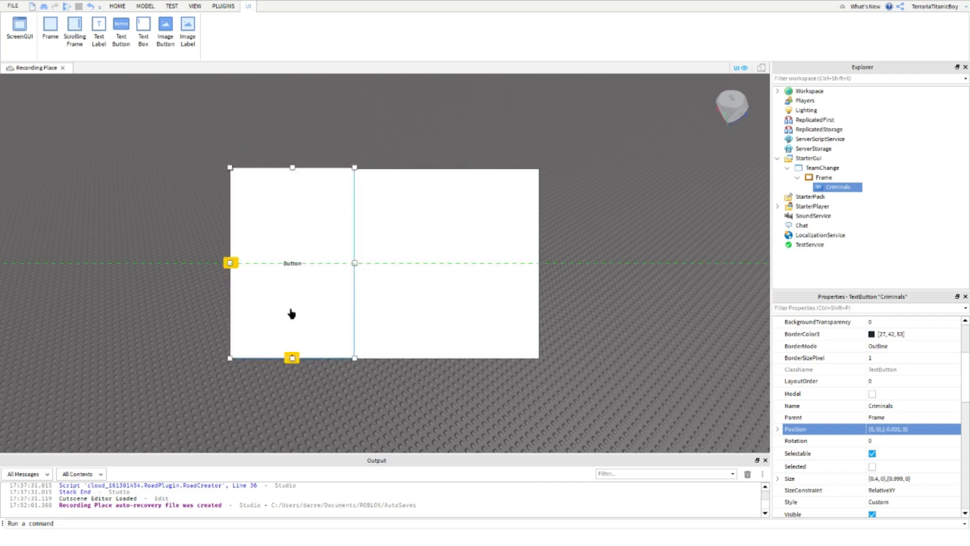
scroll(894, 373, "up", 3)
Duplicate the Criminals button and rename the copy Police
key("ctrl+d")
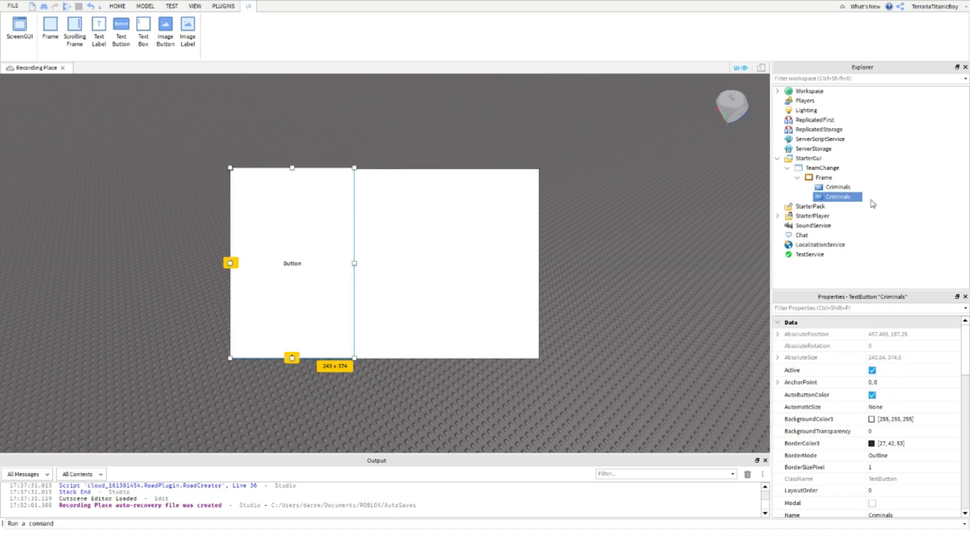
scroll(909, 455, "down", 3)
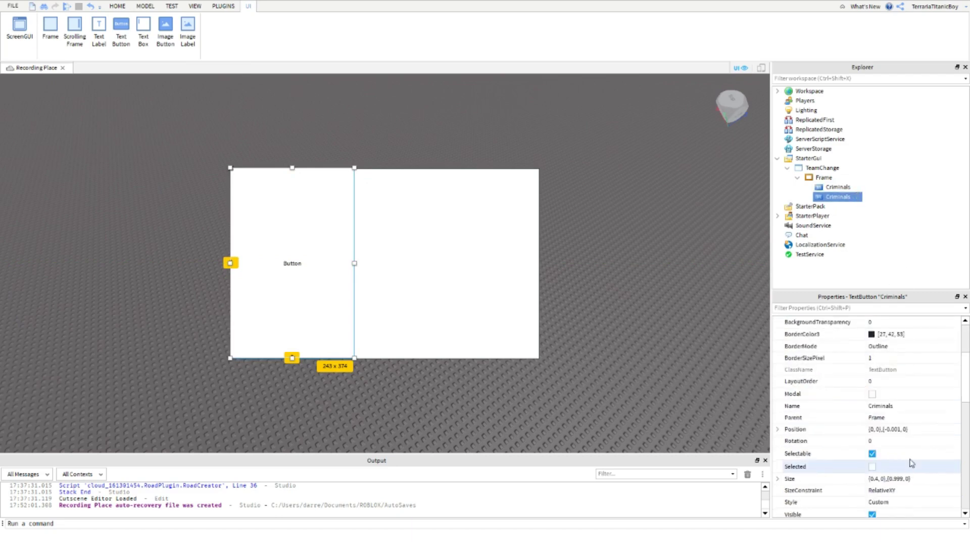
left_click(916, 407)
type("Polic")
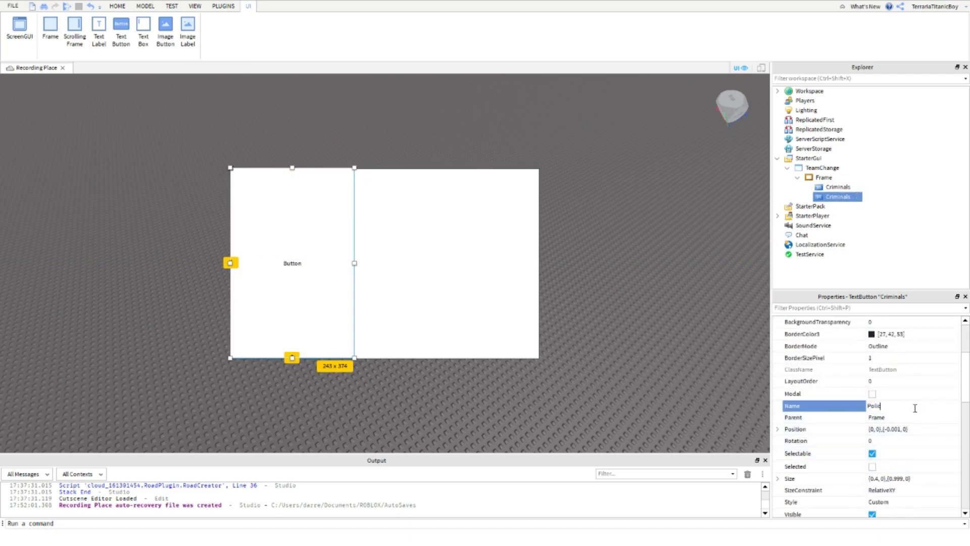
type("e")
key("Return")
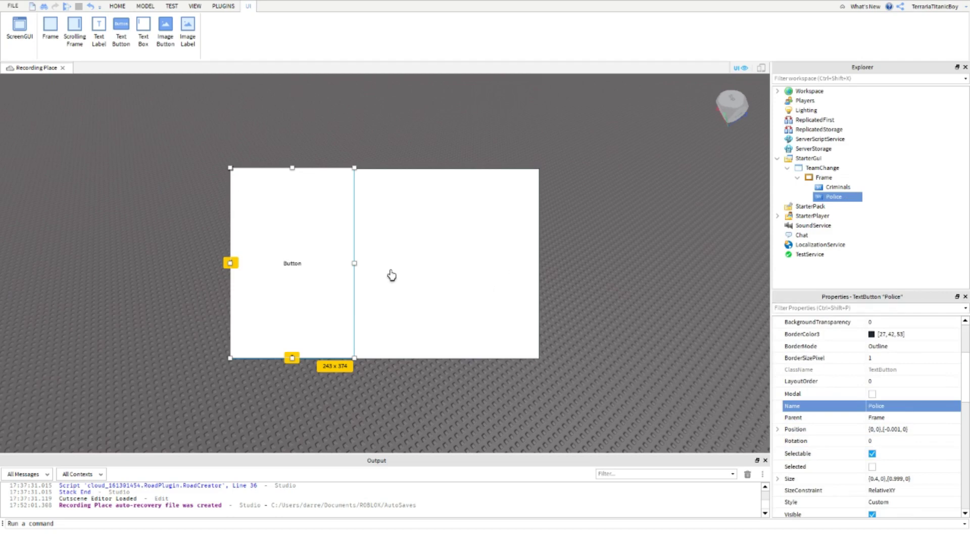
Move the Police button to the frame's right side, aligned with the top edge
left_click_drag(299, 276, 483, 274)
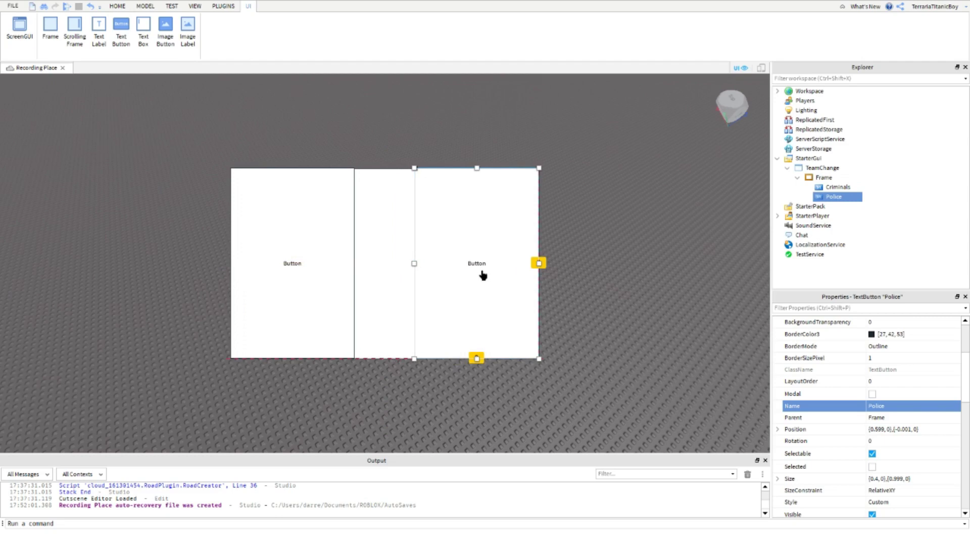
left_click_drag(479, 169, 476, 168)
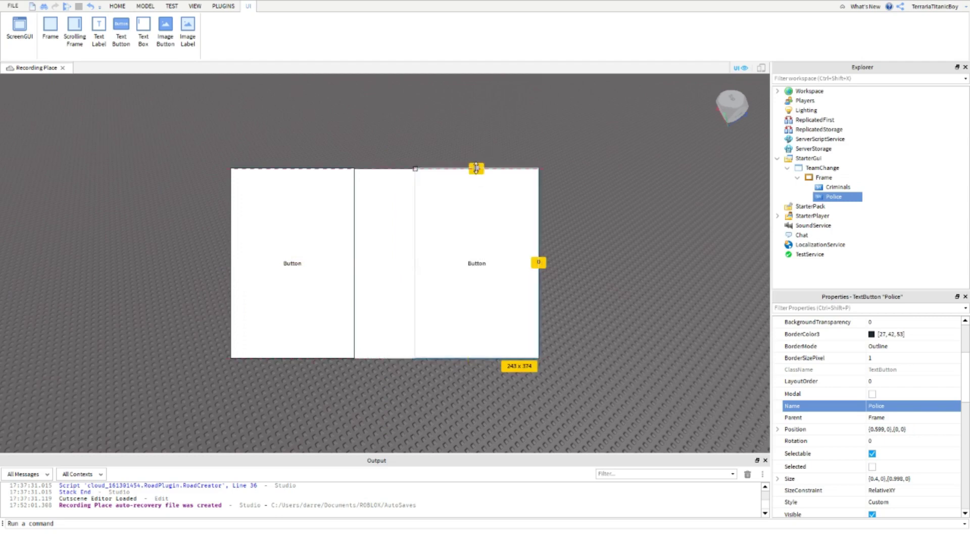
left_click(308, 171)
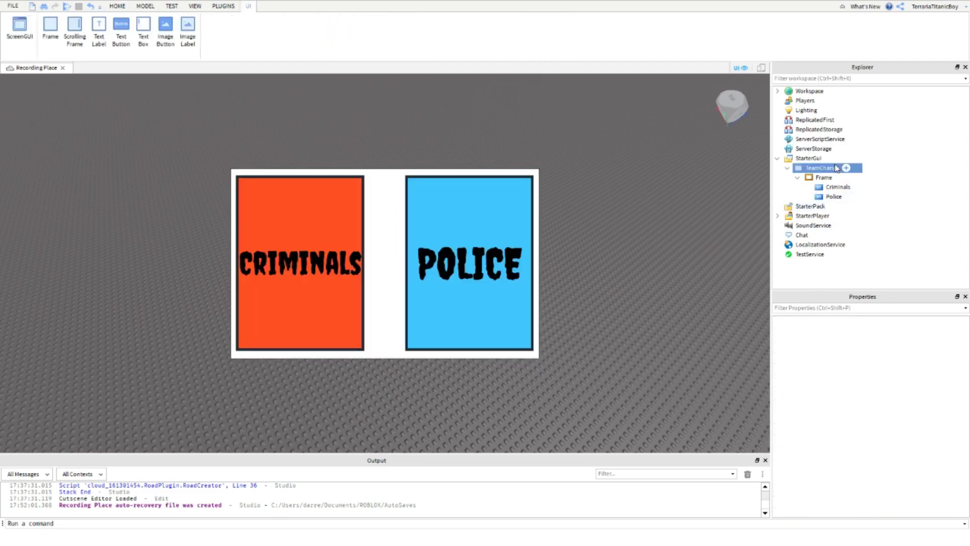
Add a LocalScript to TeamChange and a RemoteEvent to ReplicatedStorage
left_click(846, 168)
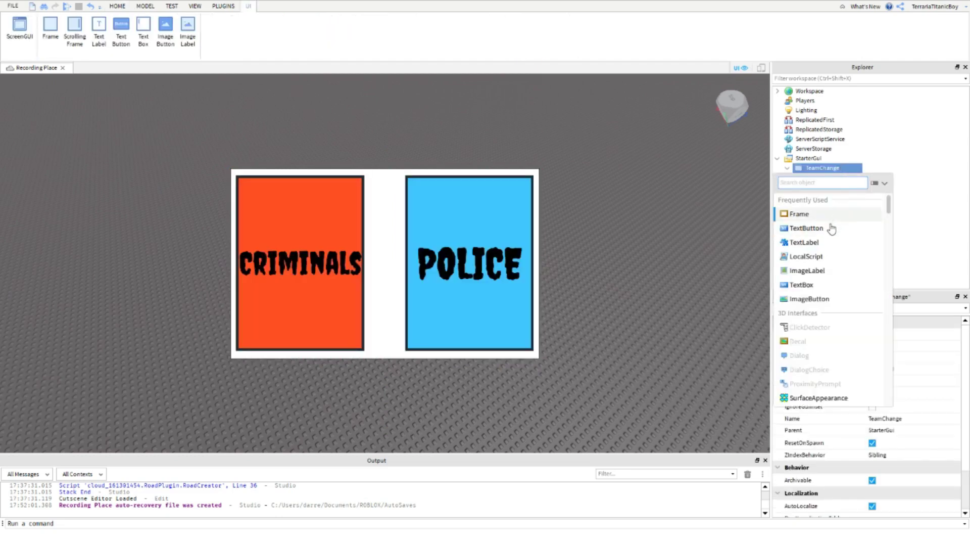
left_click(820, 256)
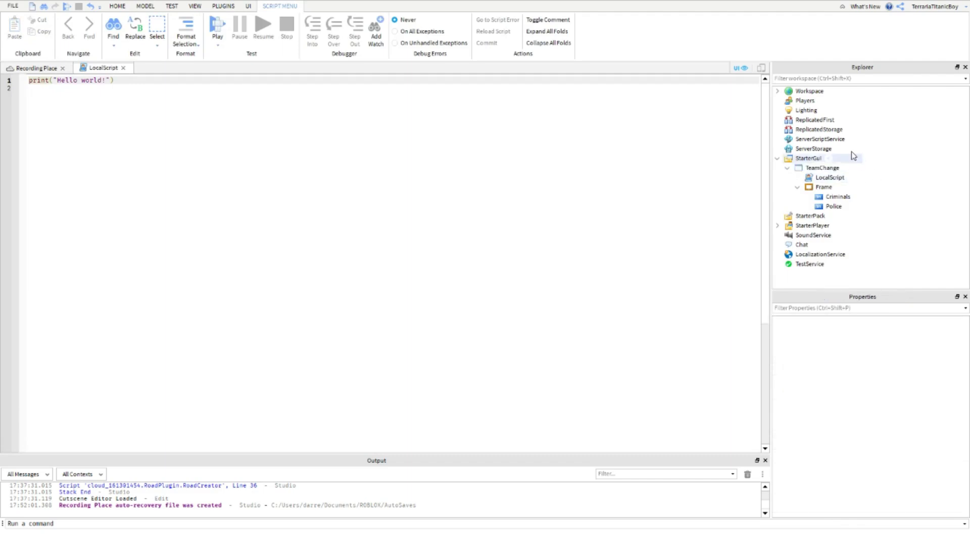
left_click(830, 131)
left_click(851, 130)
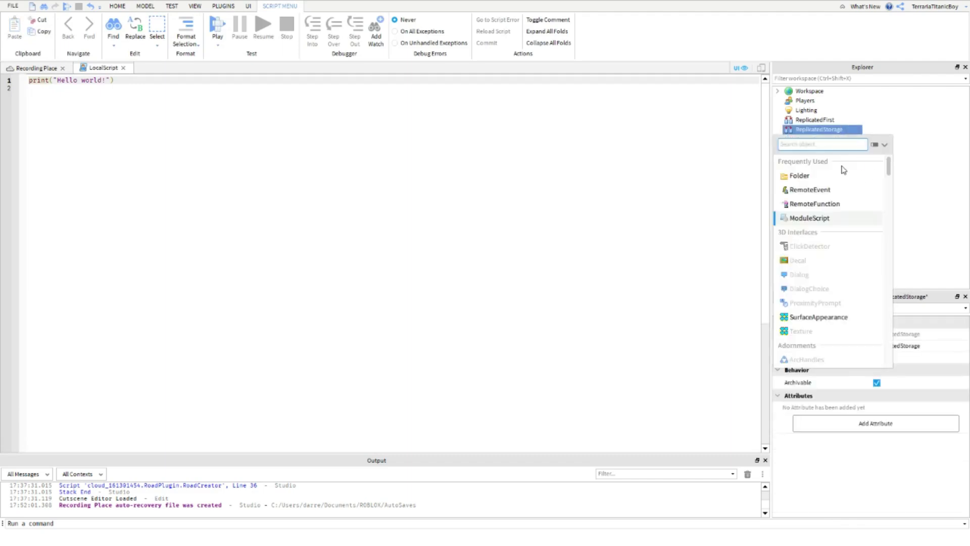
left_click(832, 191)
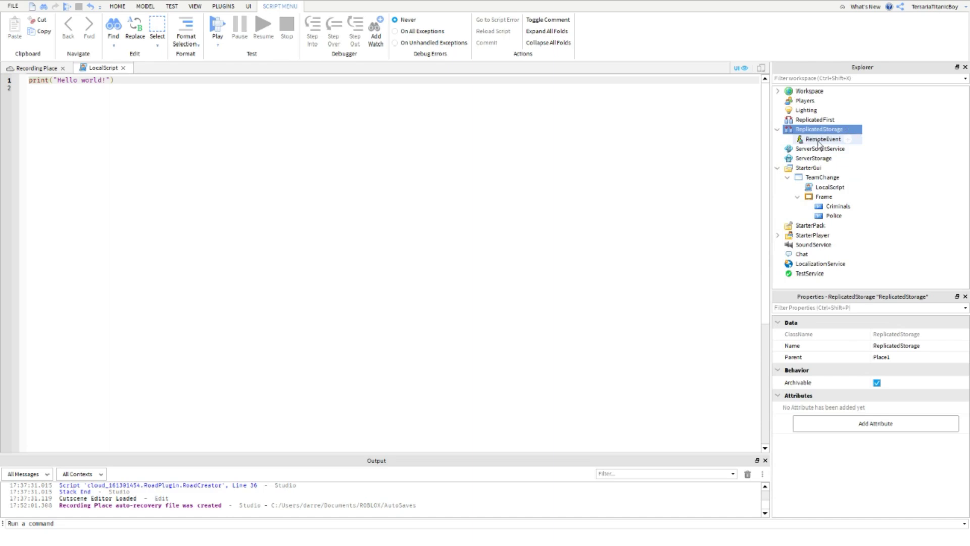
Rename the RemoteEvent to 'Change Team'
left_click(820, 139)
left_click(910, 349)
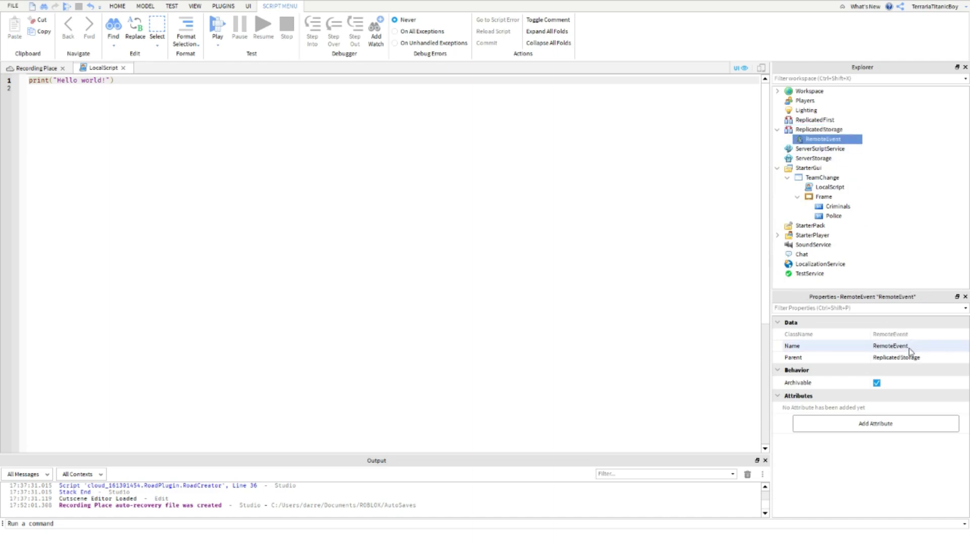
left_click(917, 347)
type("Chang")
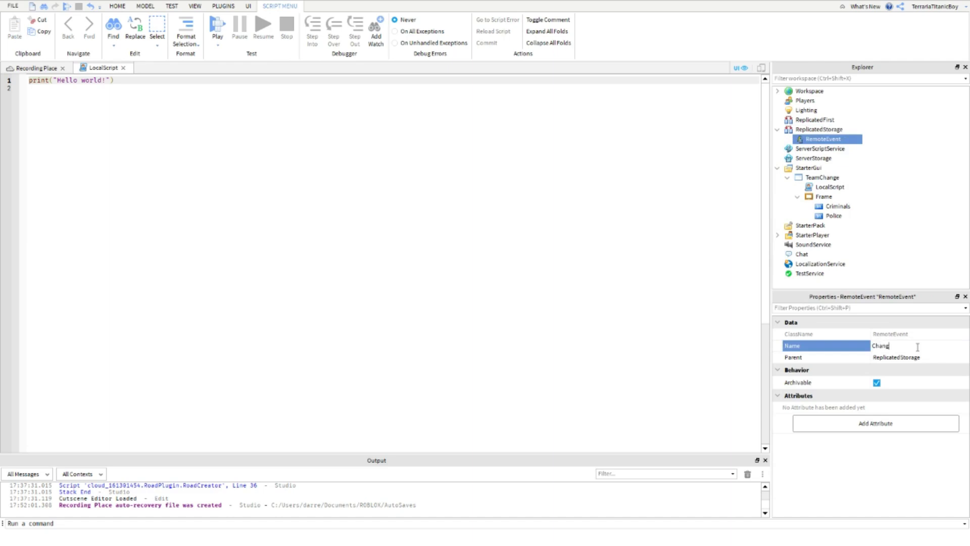
type("e Team")
key("Return")
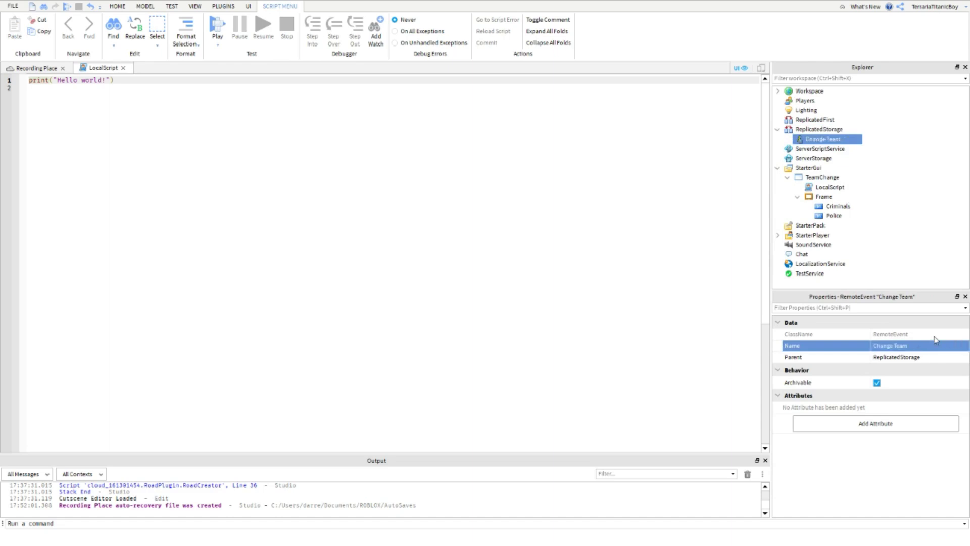
left_click(905, 283)
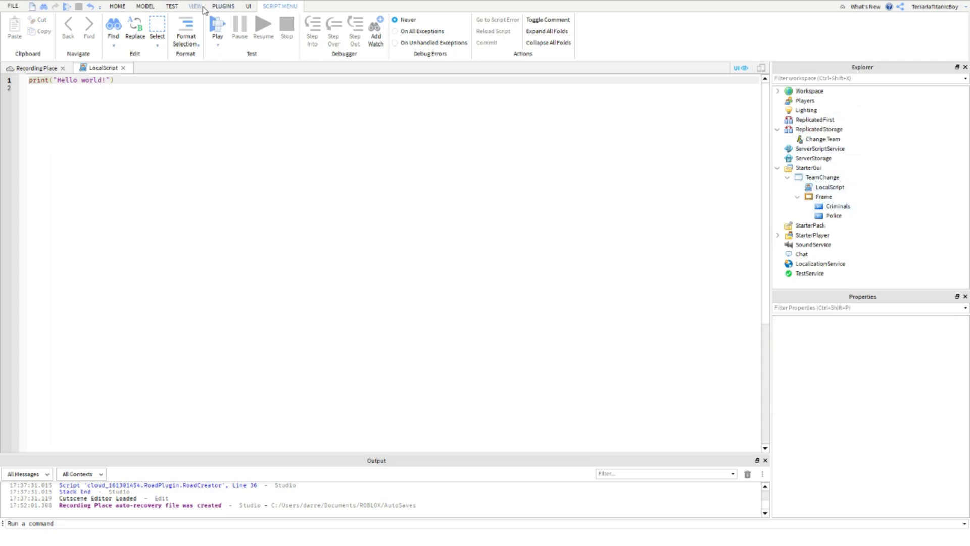
Add the Teams service to the place from the Model tab's service list
left_click(149, 6)
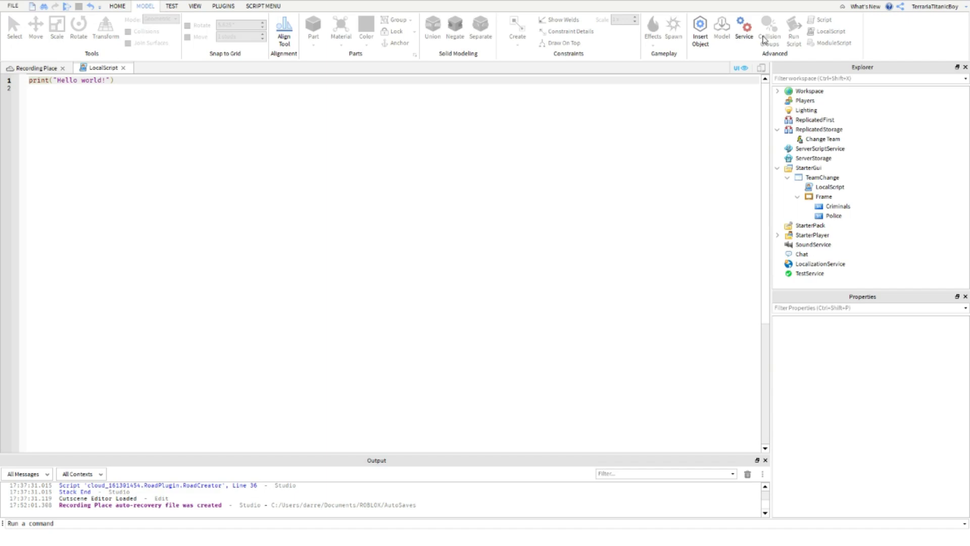
left_click(744, 29)
left_click(458, 293)
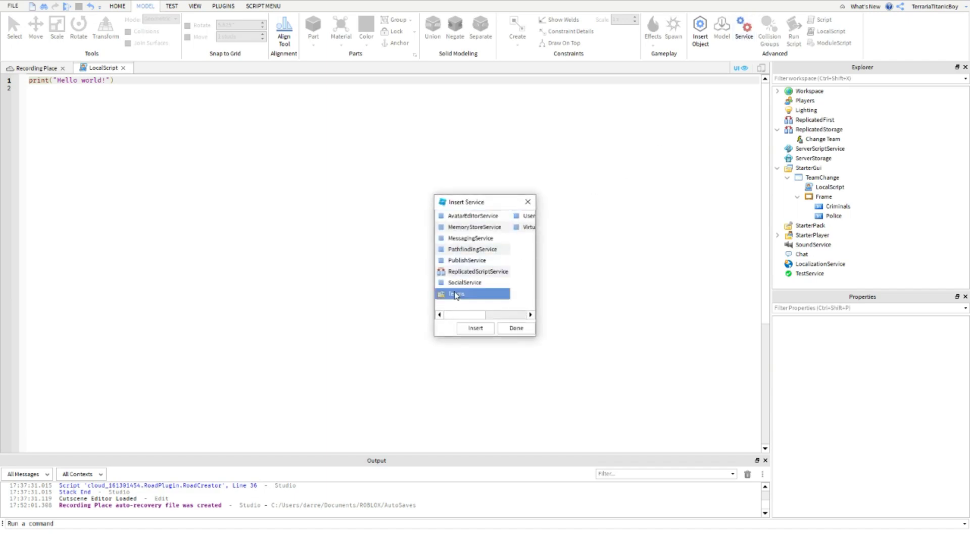
left_click(476, 328)
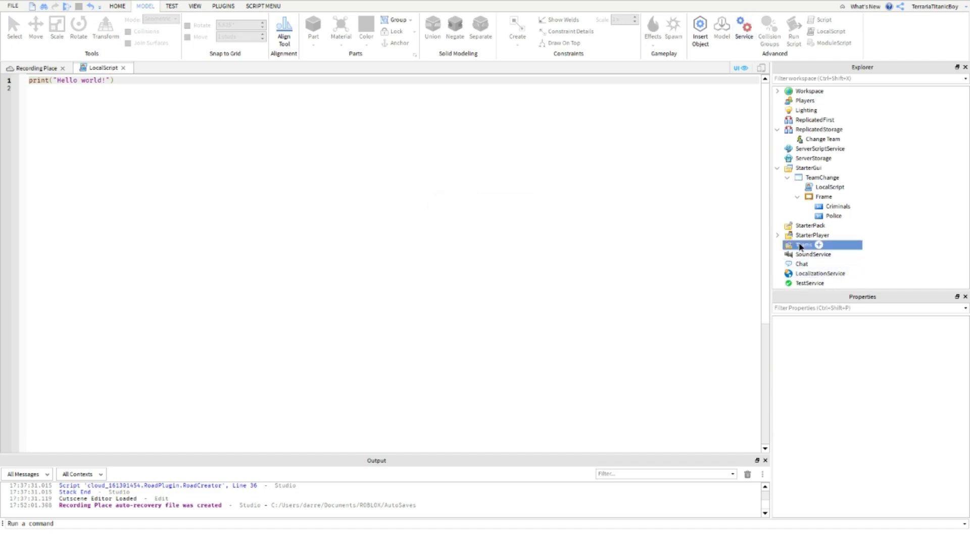
Add a Team under Teams, duplicate it, and rename the first one Criminal
left_click(820, 245)
left_click(826, 288)
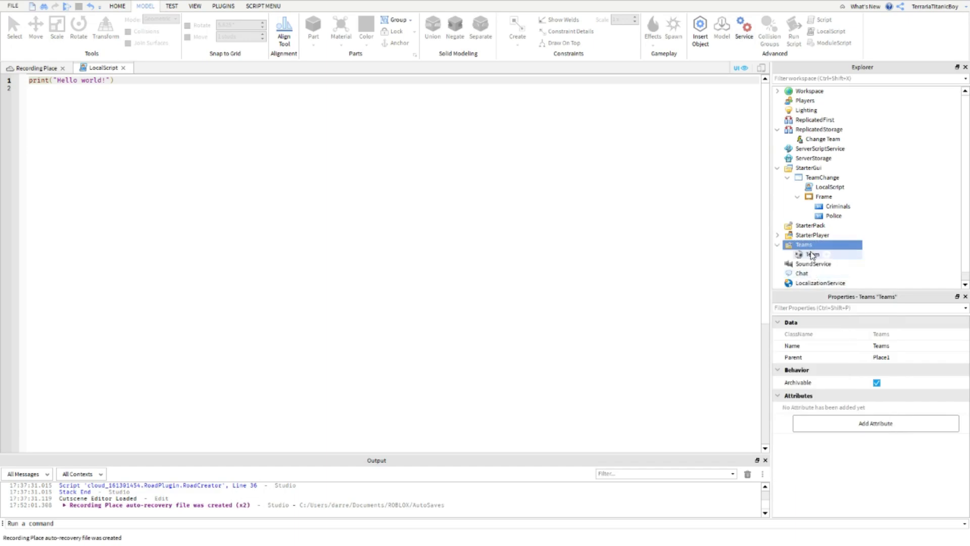
left_click(928, 251)
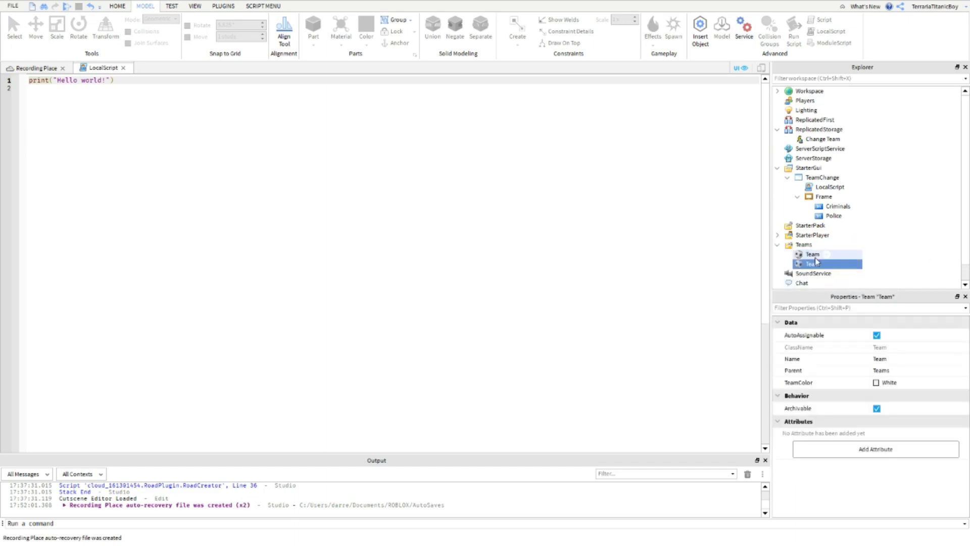
key("ctrl+d")
left_click(811, 254)
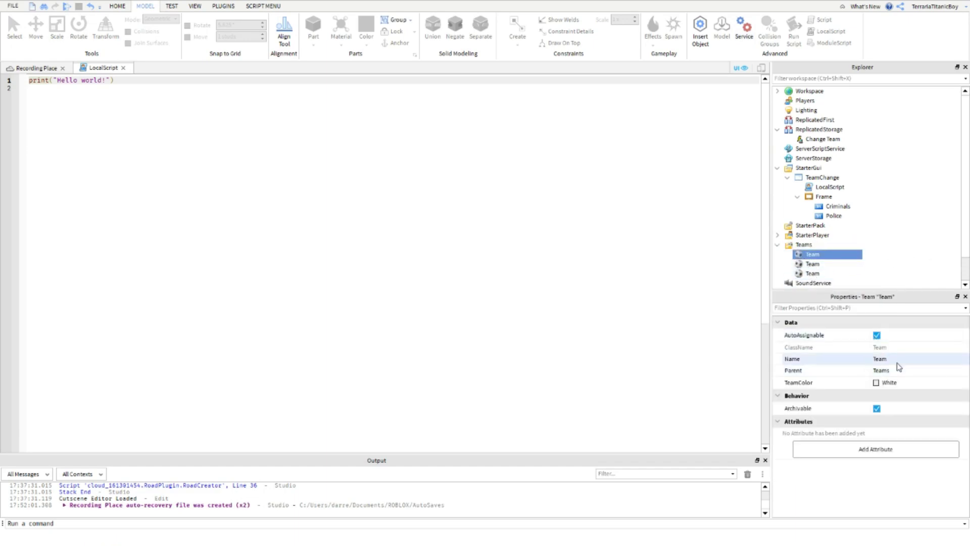
left_click(897, 361)
type("Crimin")
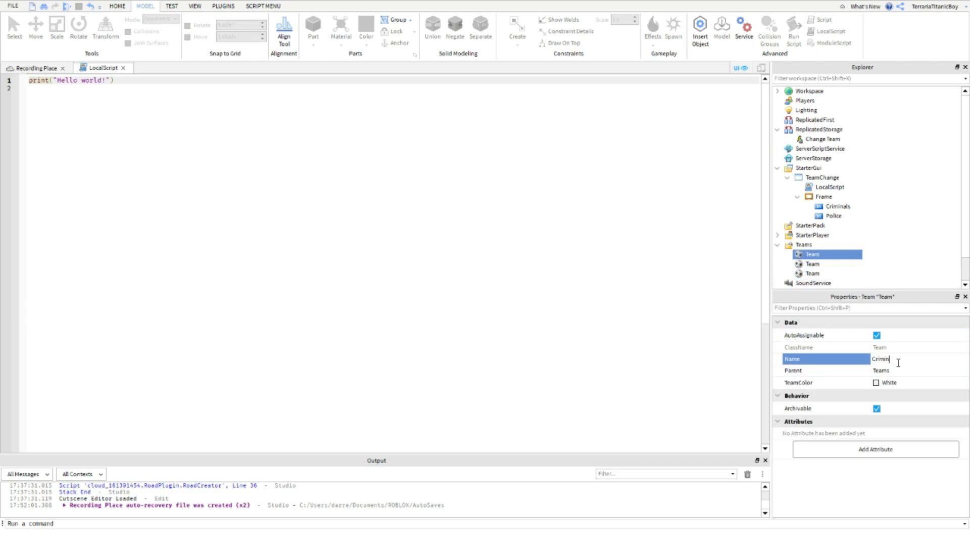
type("al")
key("Return")
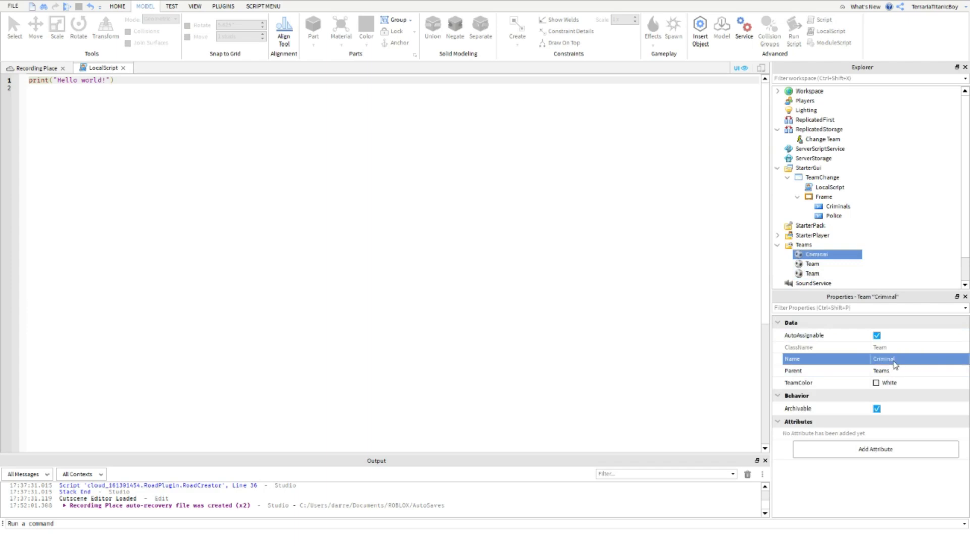
Set the Criminal team's TeamColor to orange
left_click(889, 383)
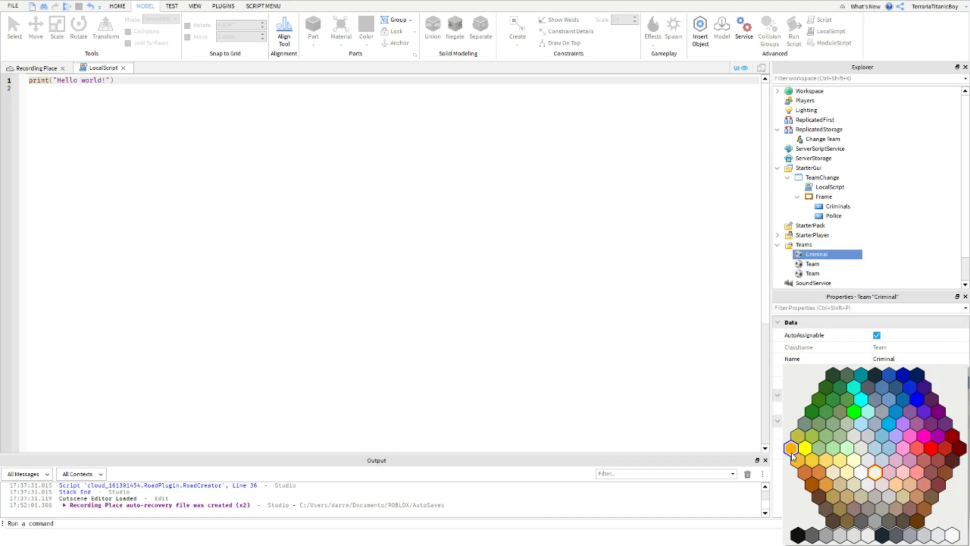
left_click(819, 473)
left_click(875, 384)
left_click(807, 474)
left_click(879, 386)
left_click(818, 472)
left_click(813, 273)
left_click(817, 256)
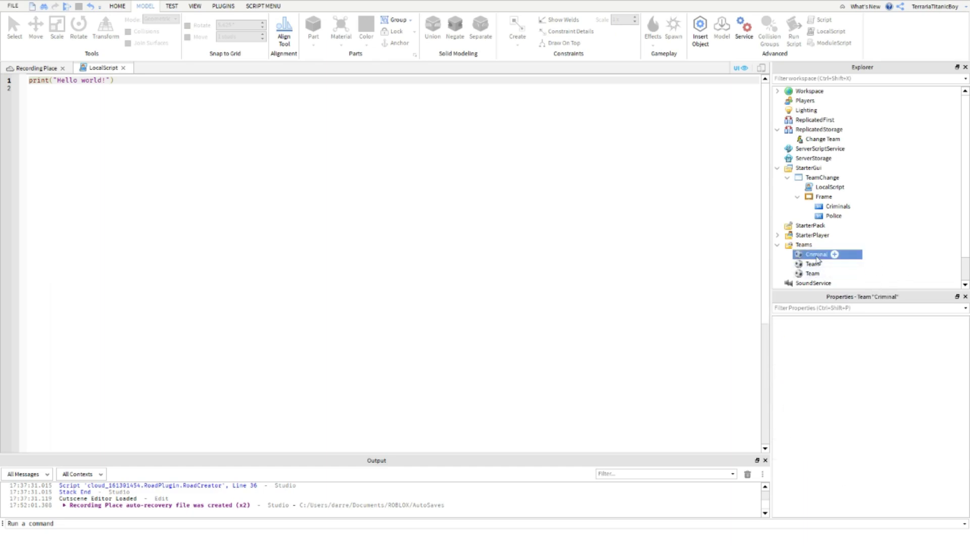
Rename an unnamed team to Police and set its TeamColor to Electric blue
left_click(812, 264)
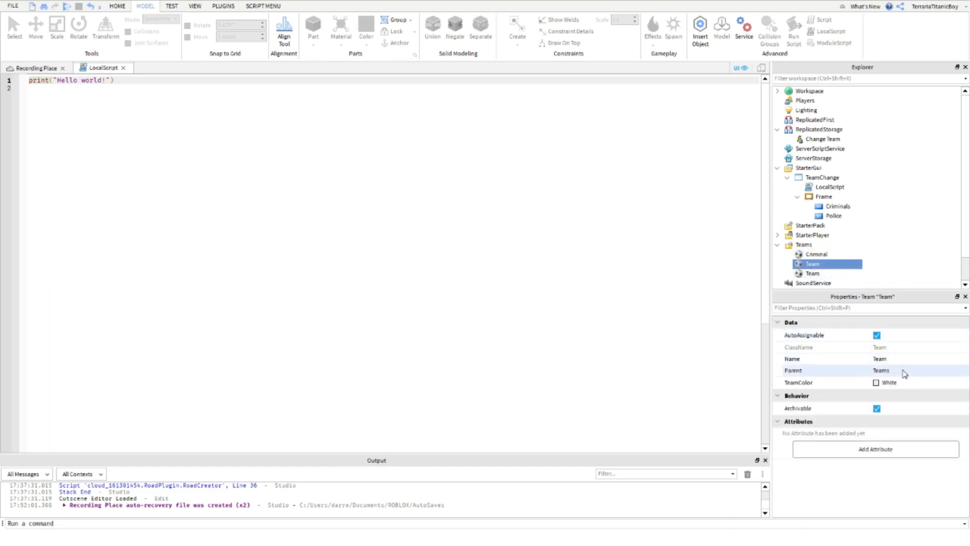
left_click(884, 359)
type("Poli")
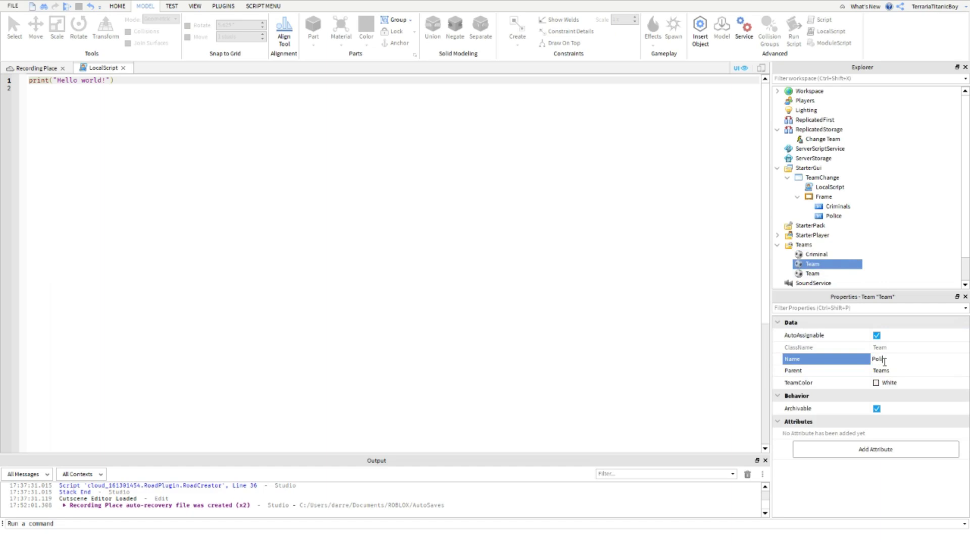
type("ce")
key("Return")
left_click(878, 370)
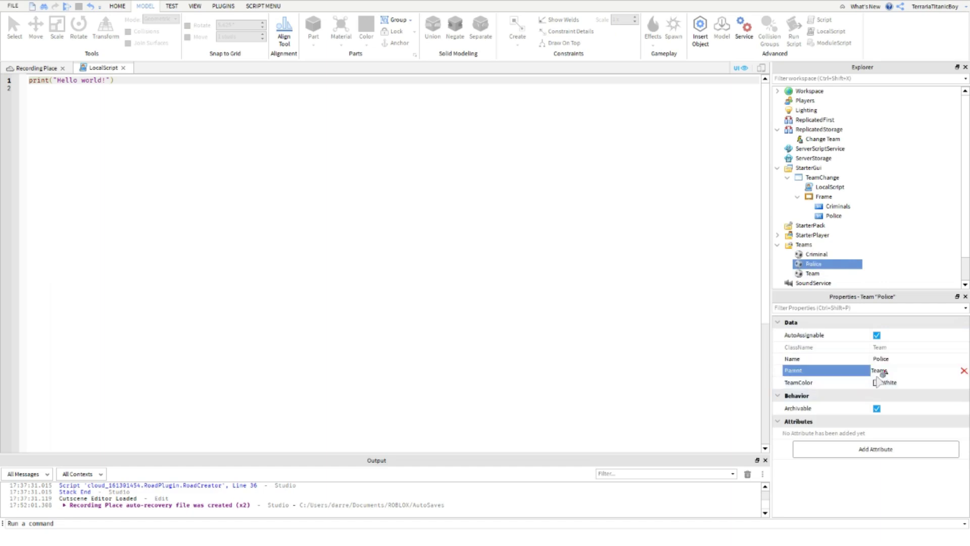
double_click(809, 264)
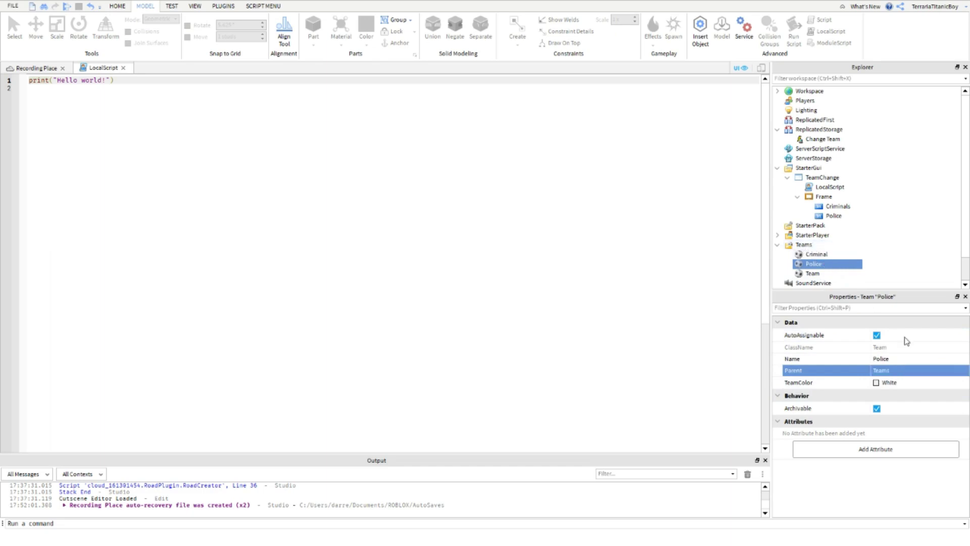
left_click(884, 382)
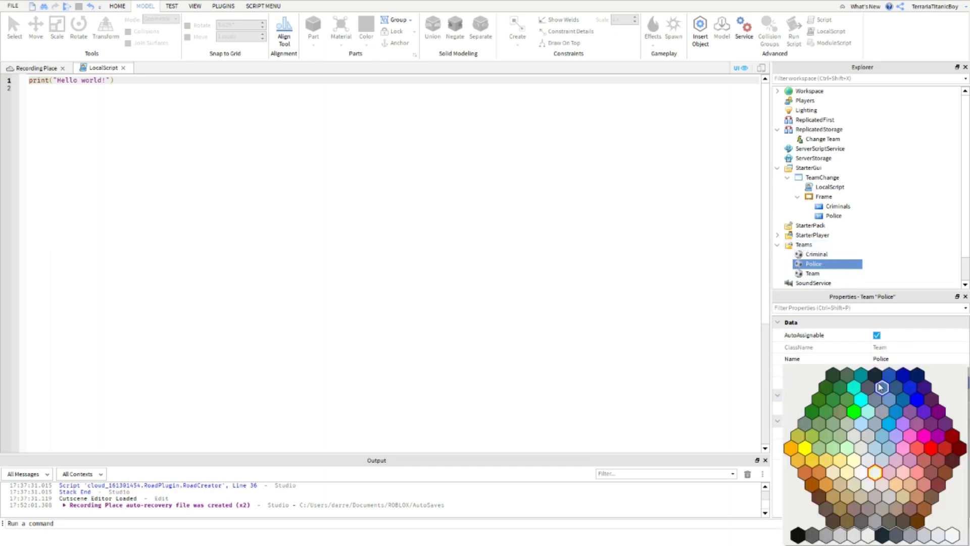
left_click(916, 412)
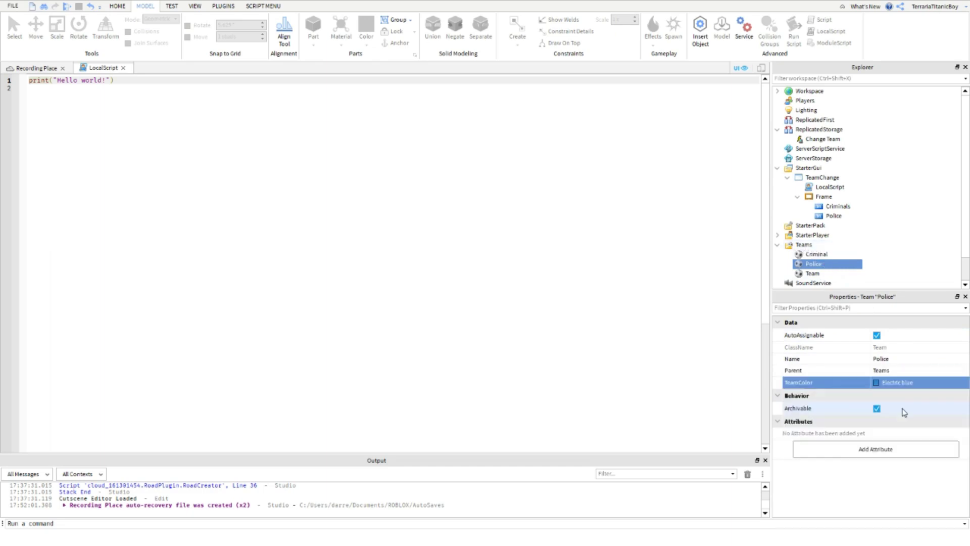
left_click(877, 384)
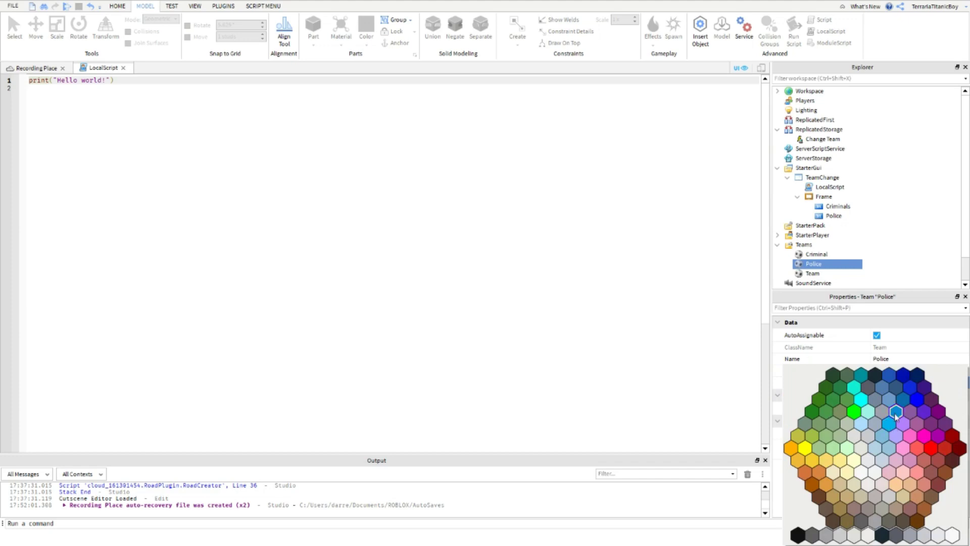
left_click(896, 416)
left_click(889, 252)
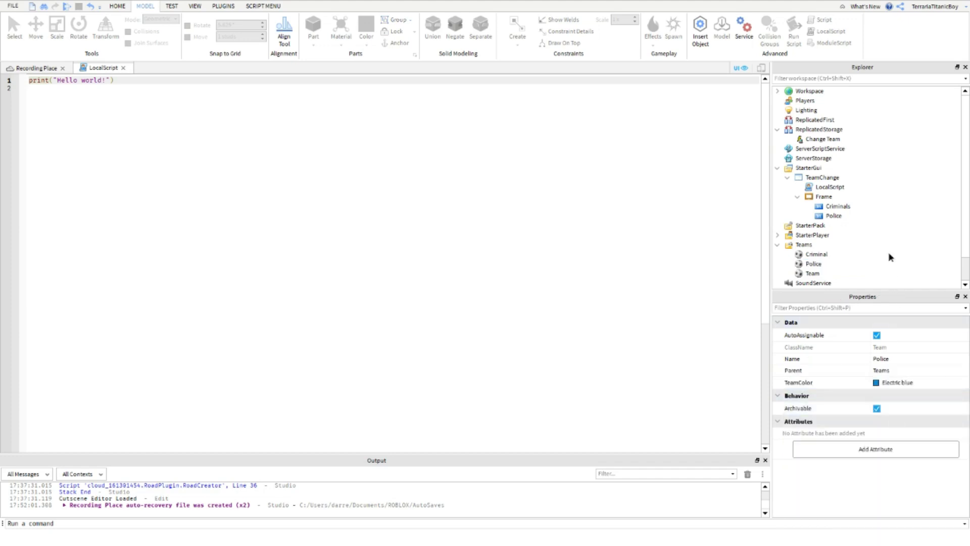
Rename the remaining unnamed team to Choosing
left_click(806, 277)
left_click(907, 359)
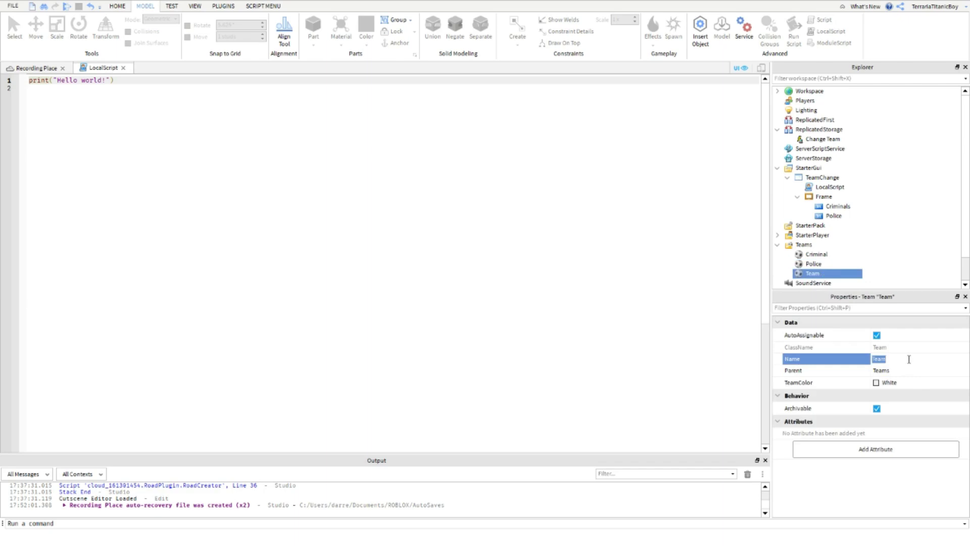
type("Choosing")
key("Return")
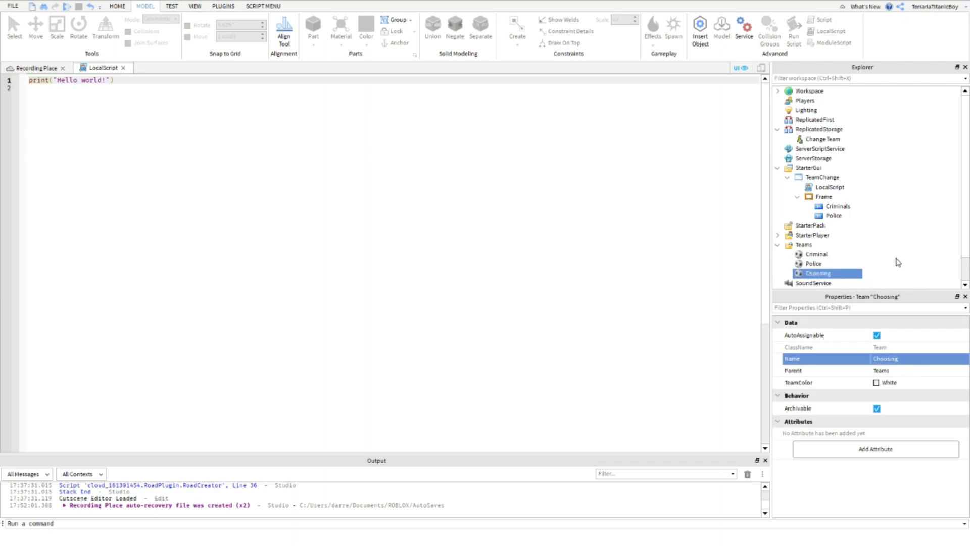
left_click(859, 273, "ctrl")
Turn off AutoAssignable on the Criminal and Police teams
left_click(818, 256)
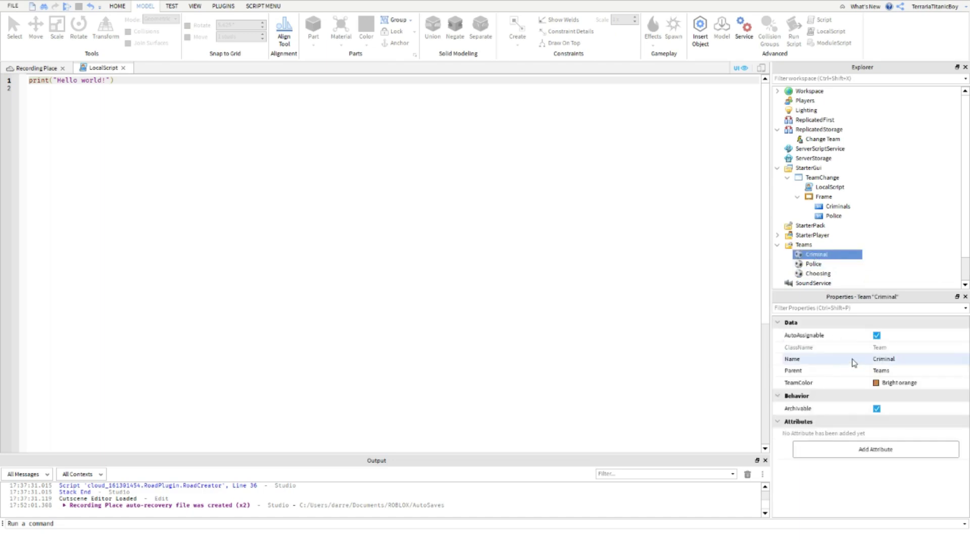
left_click(877, 335)
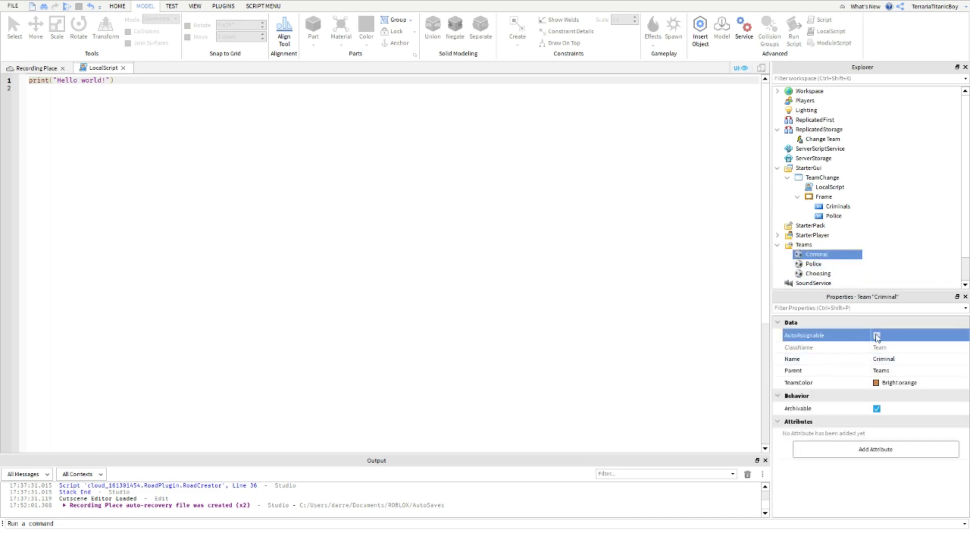
left_click(815, 264)
left_click(877, 335)
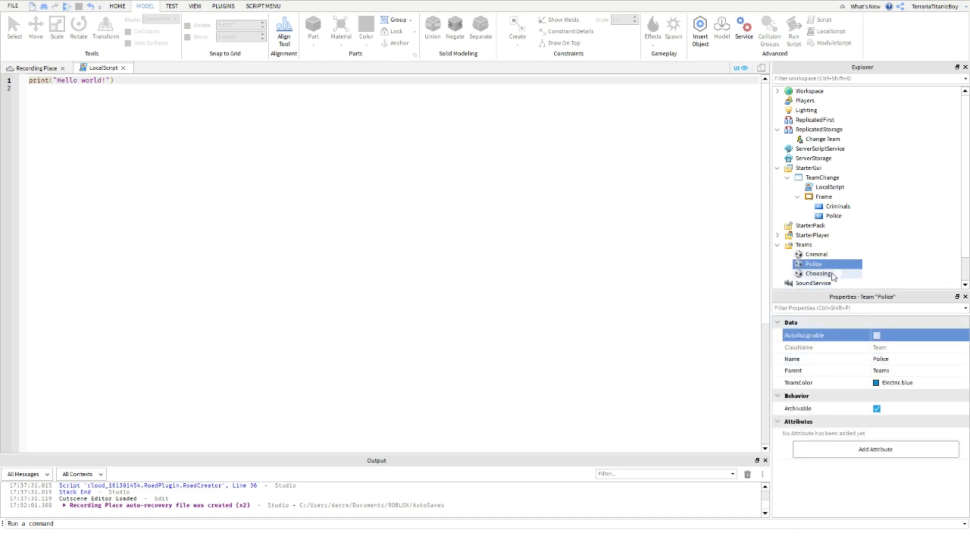
left_click(817, 274)
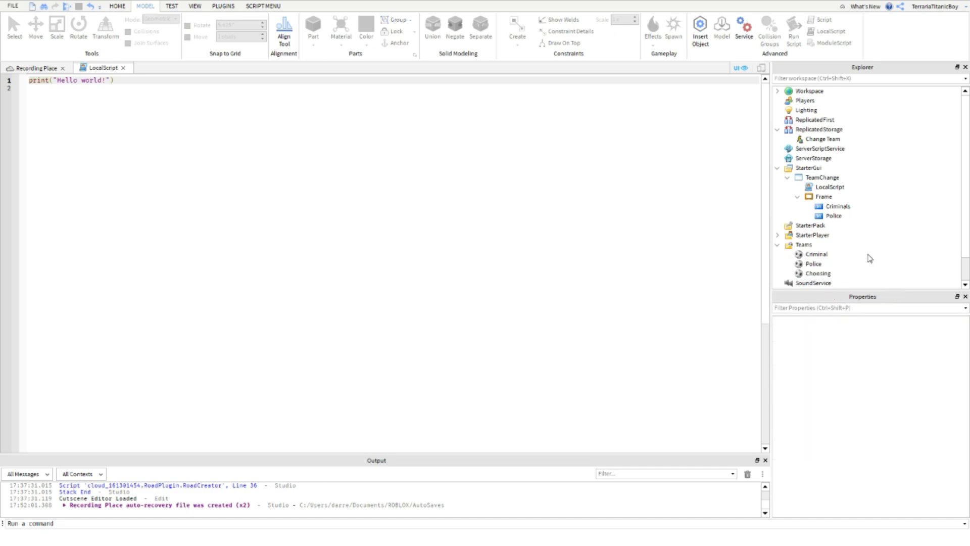
Replace the placeholder code with local RemoteEvent = game.ReplicatedStorage.ChangeTeam
left_click(272, 201)
key("ctrl+a")
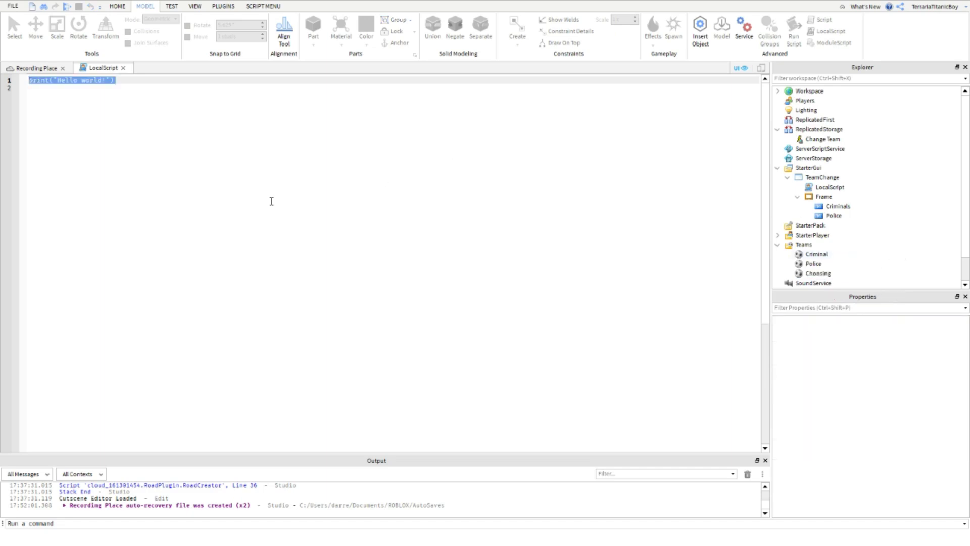
key("BackSpace")
type("local")
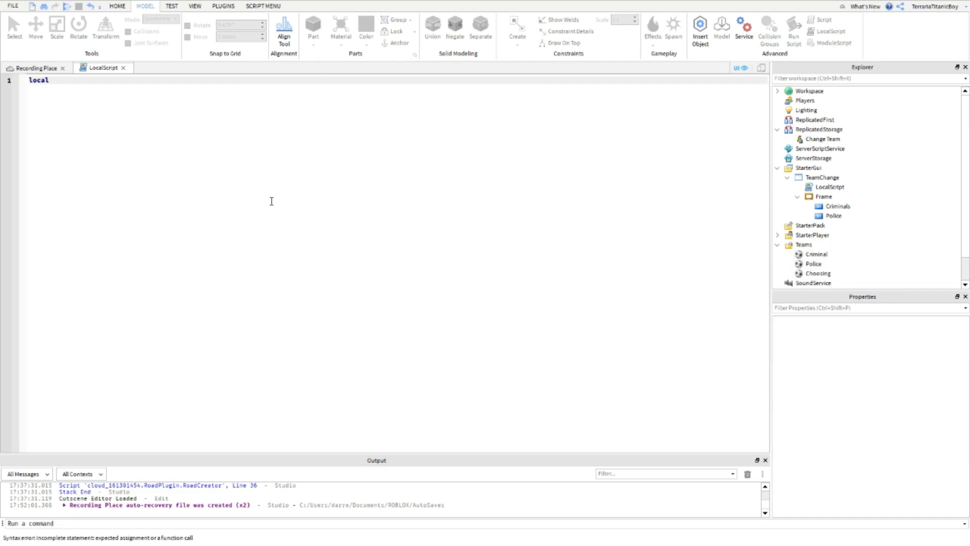
type(" RemoteE")
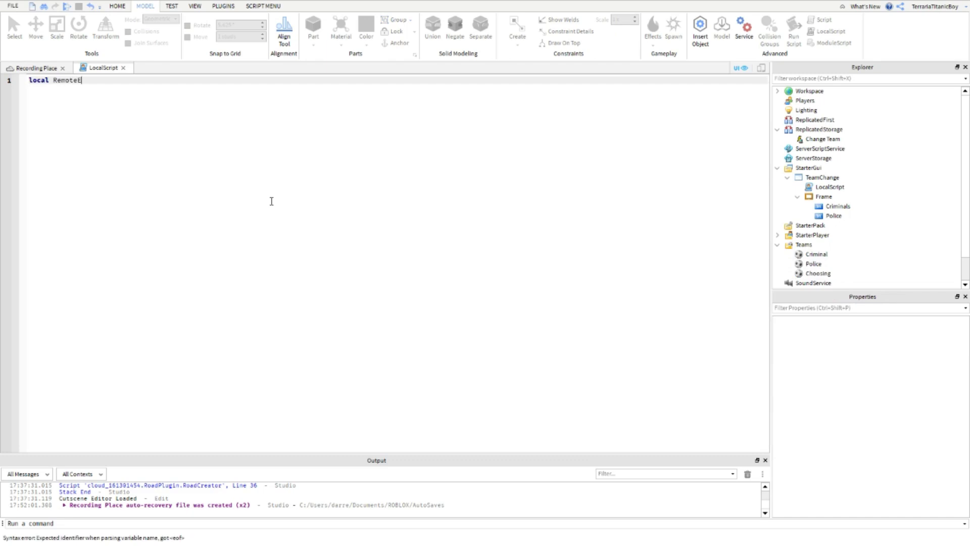
type("vent = game.R")
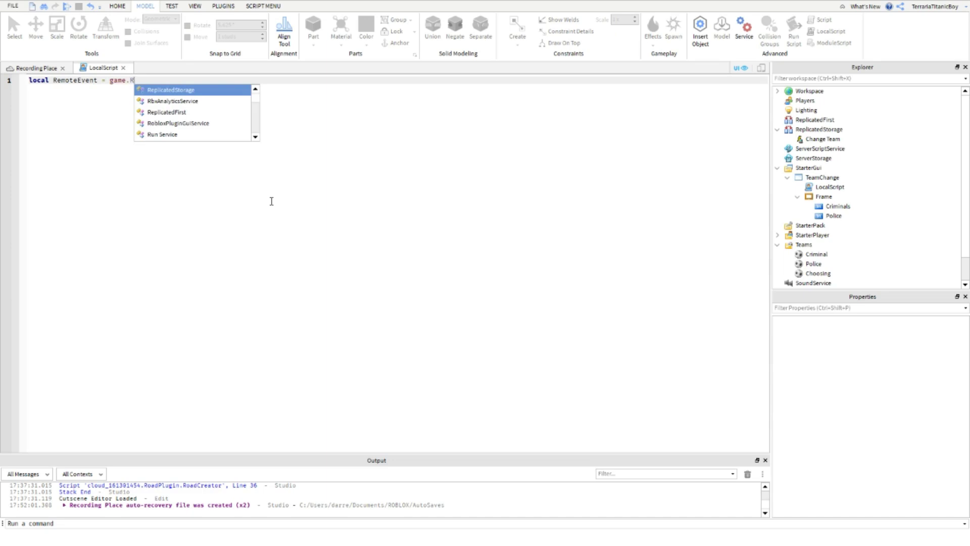
key("Tab")
type(".C")
key("Tab")
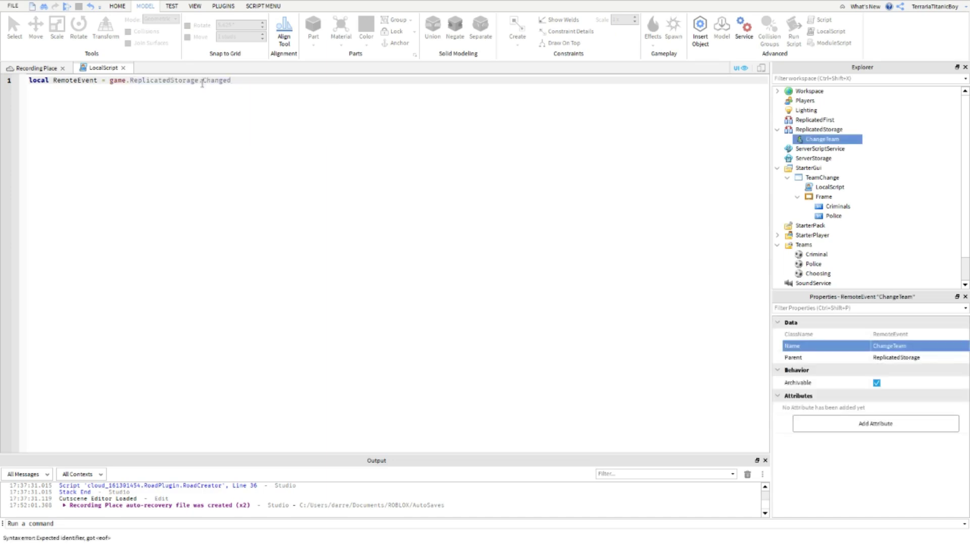
key("BackSpace")
key("BackSpace")
key("BackSpace")
key("BackSpace")
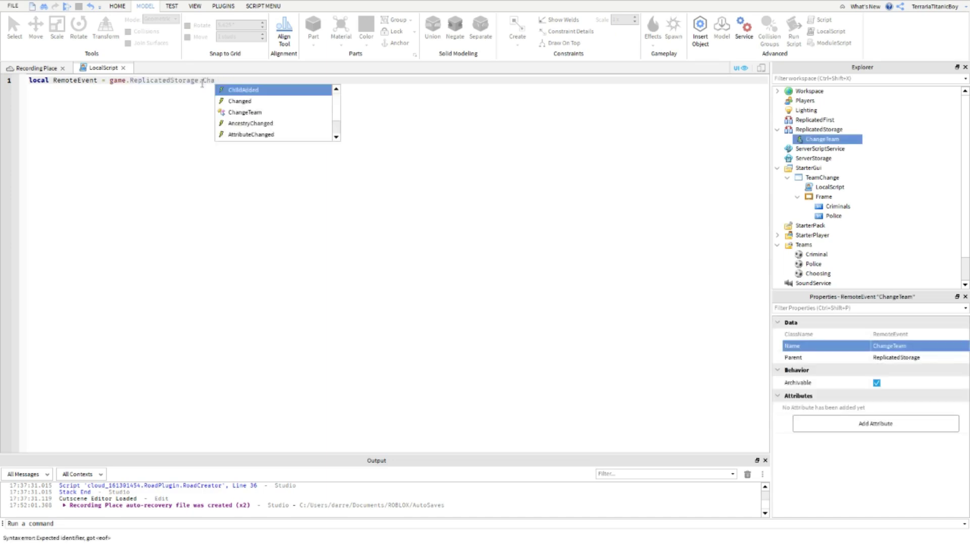
key("Down")
key("Down")
key("Tab")
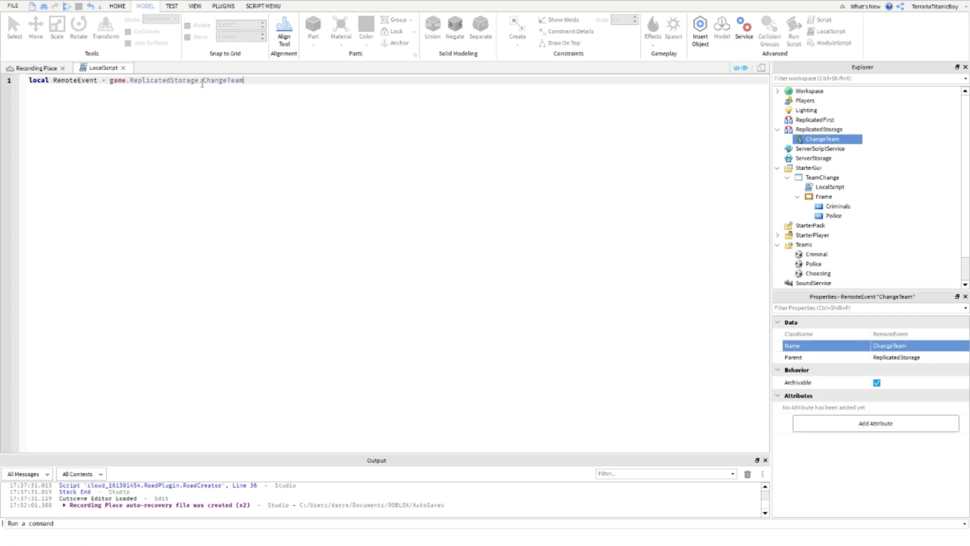
Add an unfinished 'local menuButton =' line below, separated by a blank line
key("Return")
type("local")
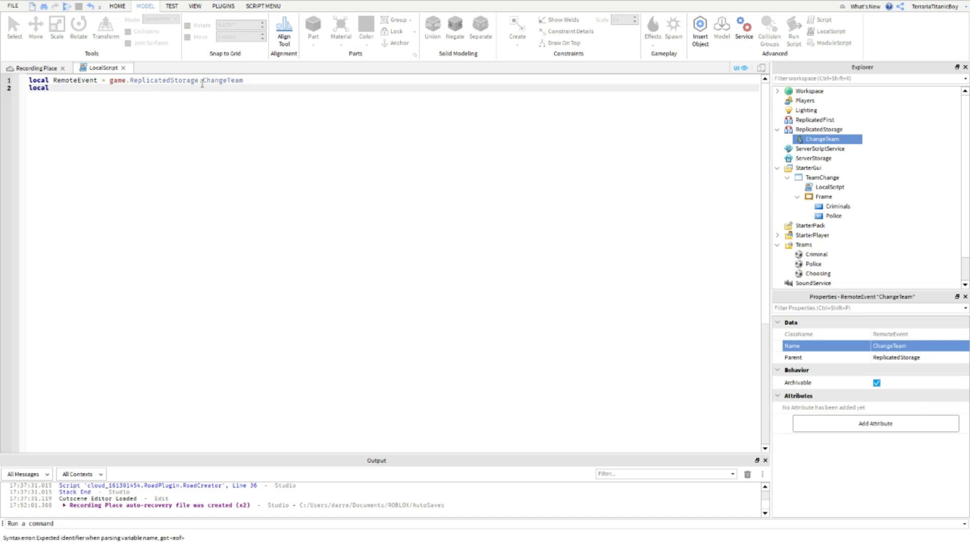
key("BackSpace")
key("BackSpace")
key("BackSpace")
key("BackSpace")
key("BackSpace")
key("Return")
type("l")
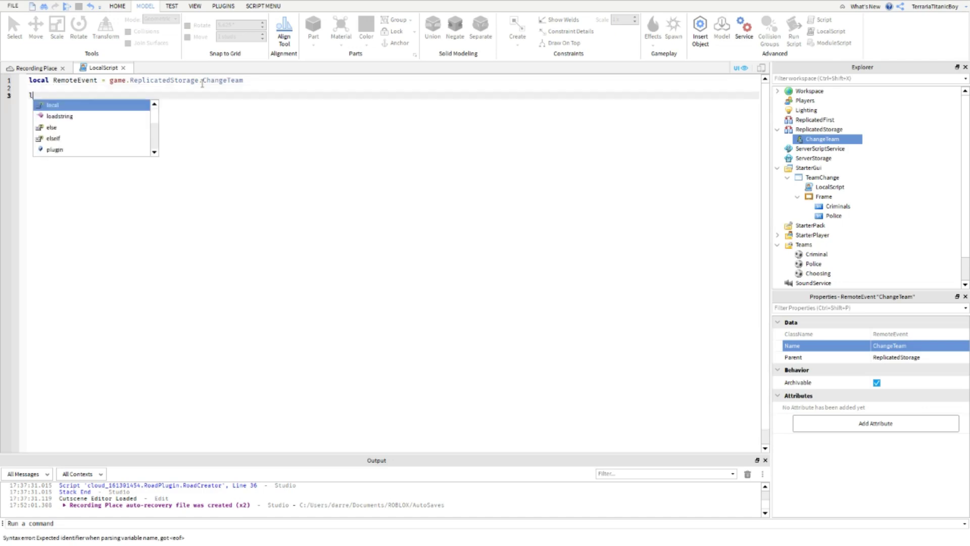
type("ocal men")
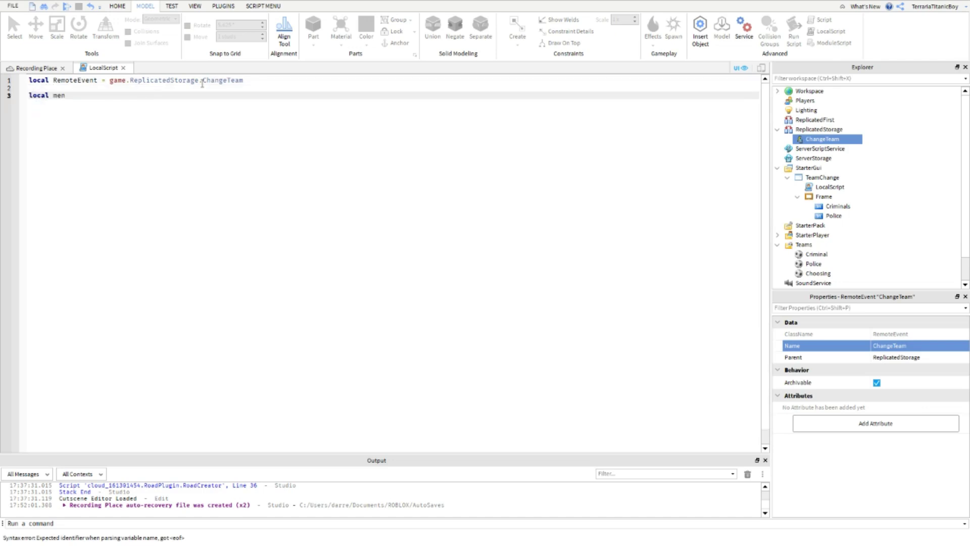
type("uButton =")
key("Return")
key("Return")
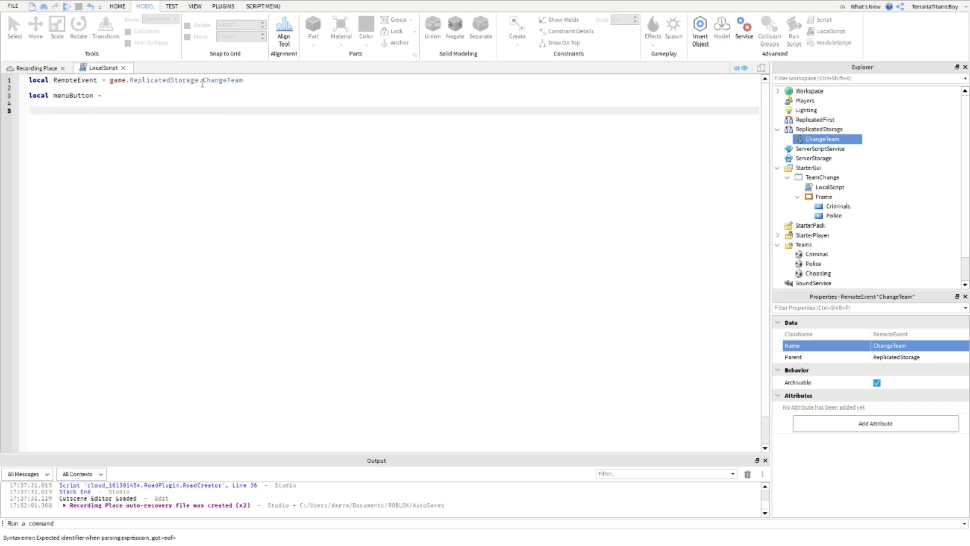
Declare local frame = script.Parent:WaitForChild("Frame") unindented, with empty lines below it
type("local frame = script.")
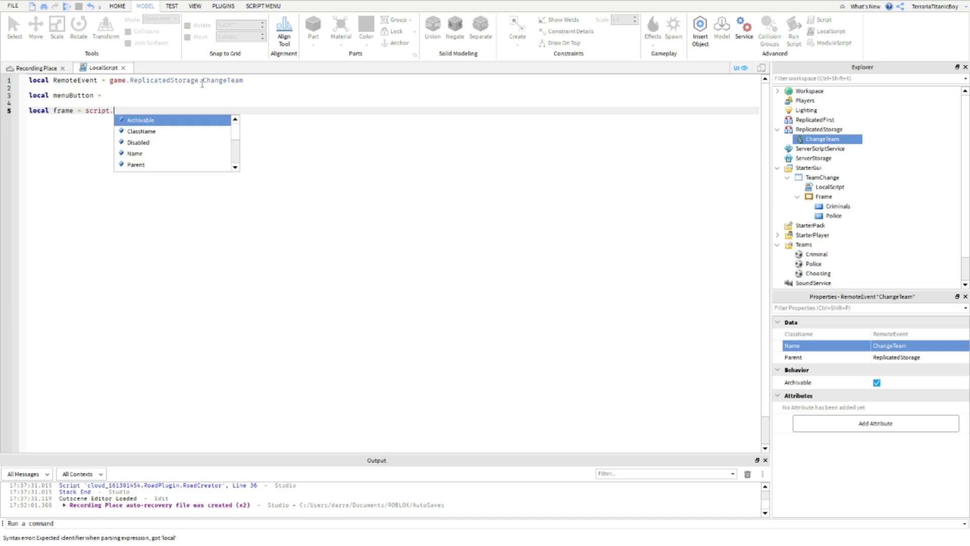
type("Parent:WaitForChild(")
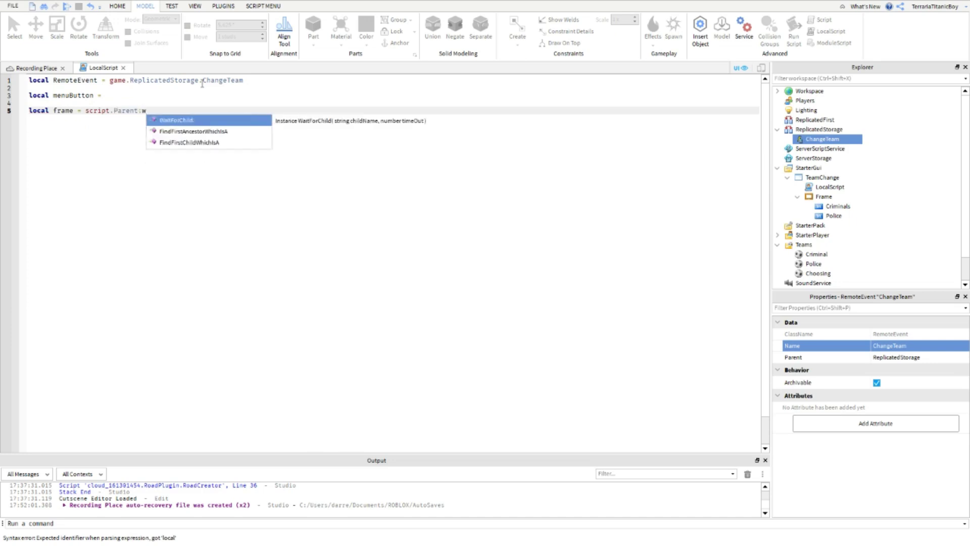
type("\"Frame\"")
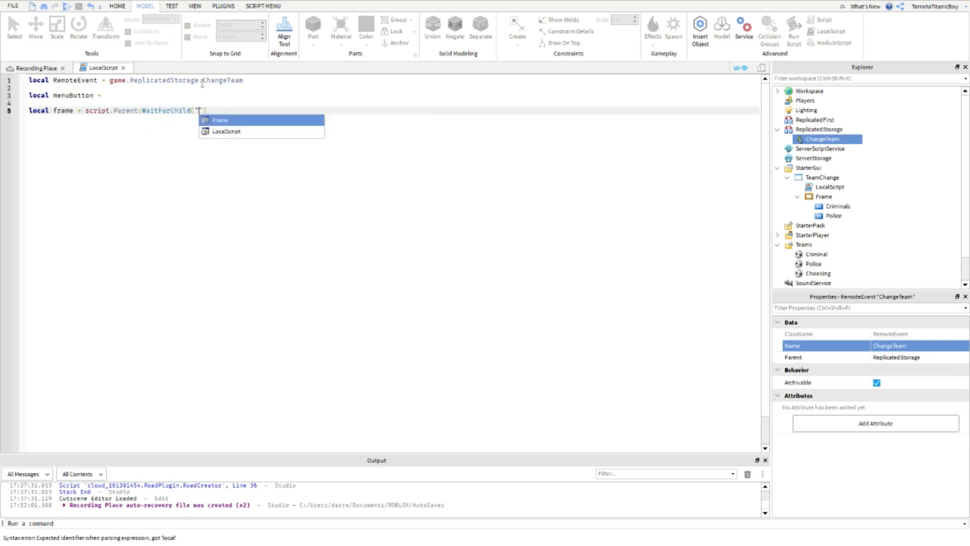
type(")")
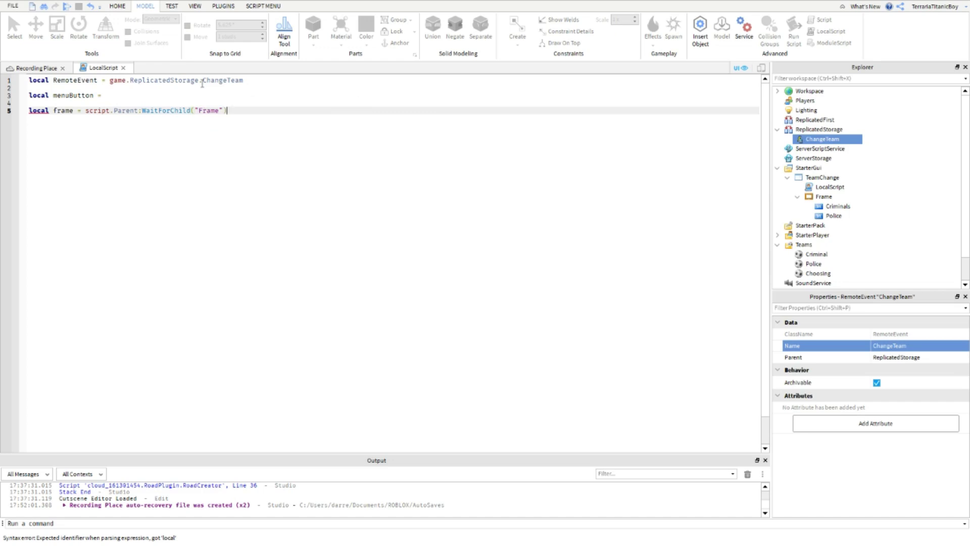
key("Return")
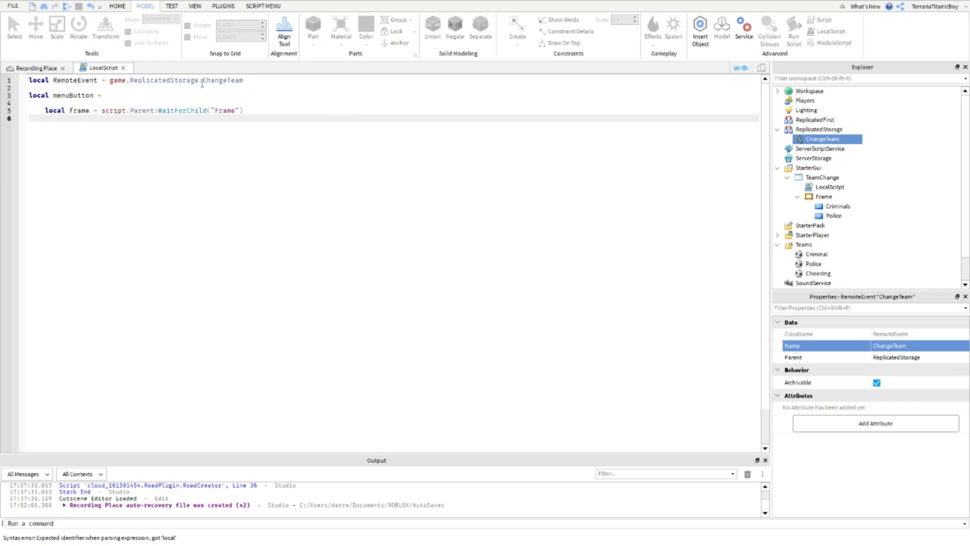
key("Return")
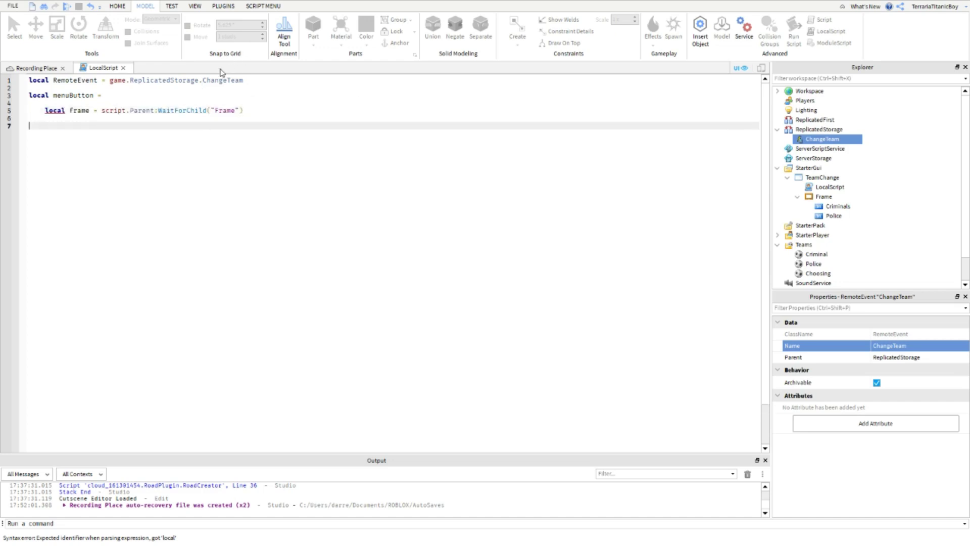
left_click(45, 110)
key("BackSpace")
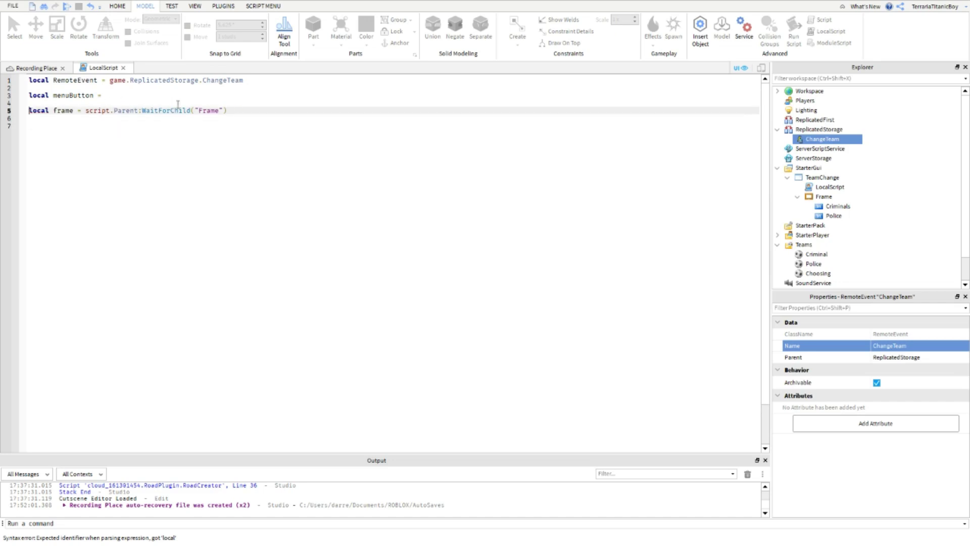
key("Down")
key("Down")
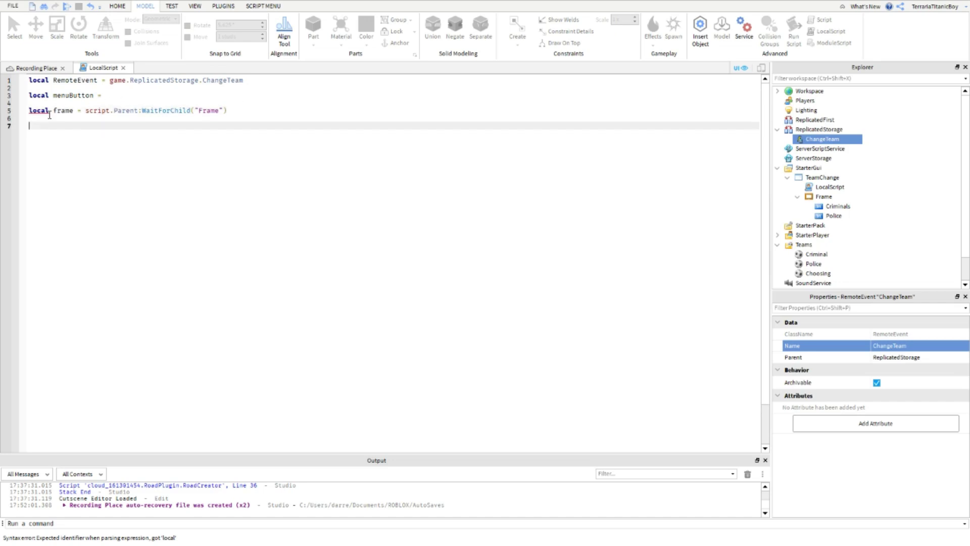
Add local PoliceColor = "Electric blue", checking the Police team's TeamColor to correct the spelling
type("l")
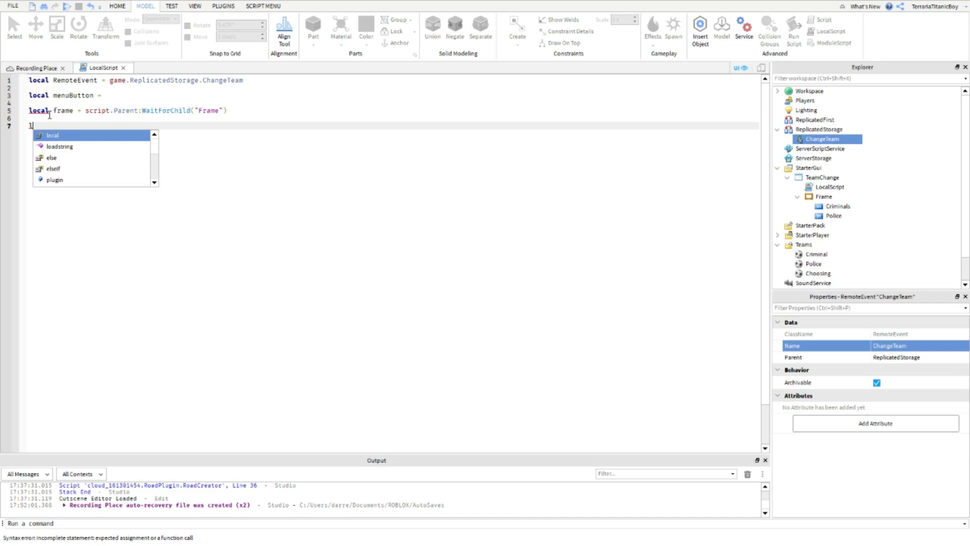
key("BackSpace")
type("local")
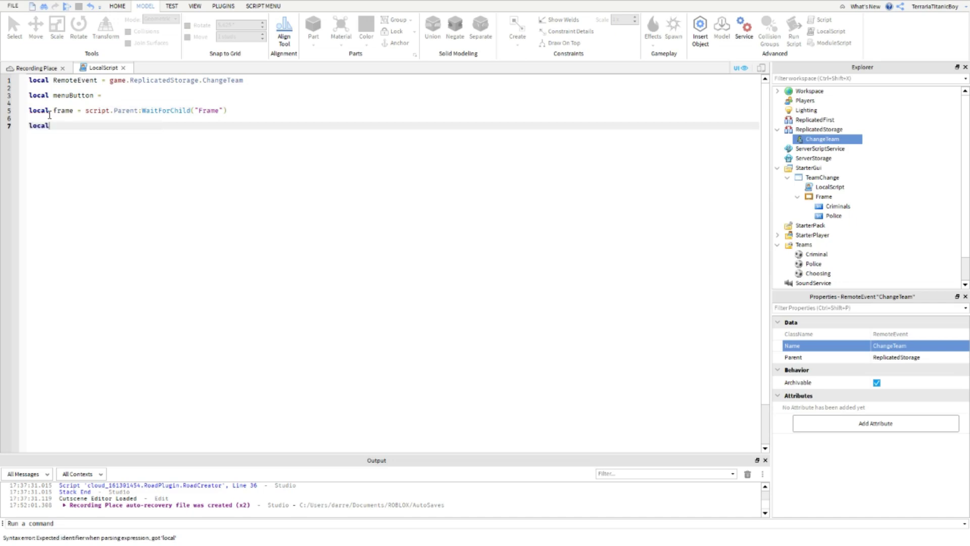
type(" Police")
type("Color")
type(" = ")
type("\"")
type("Ele")
type("cy")
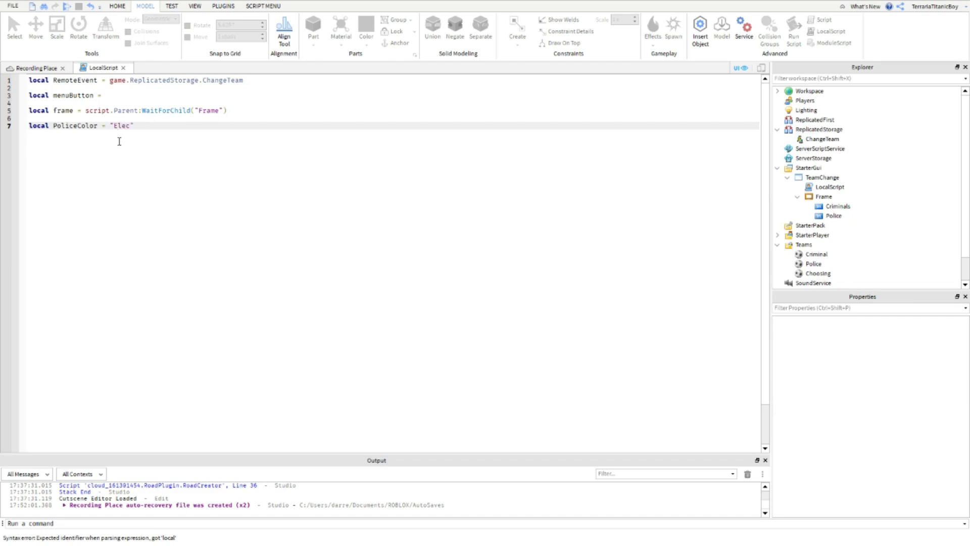
type("ric")
type("B")
type("Blue")
left_click(814, 264)
left_click(899, 266, "ctrl")
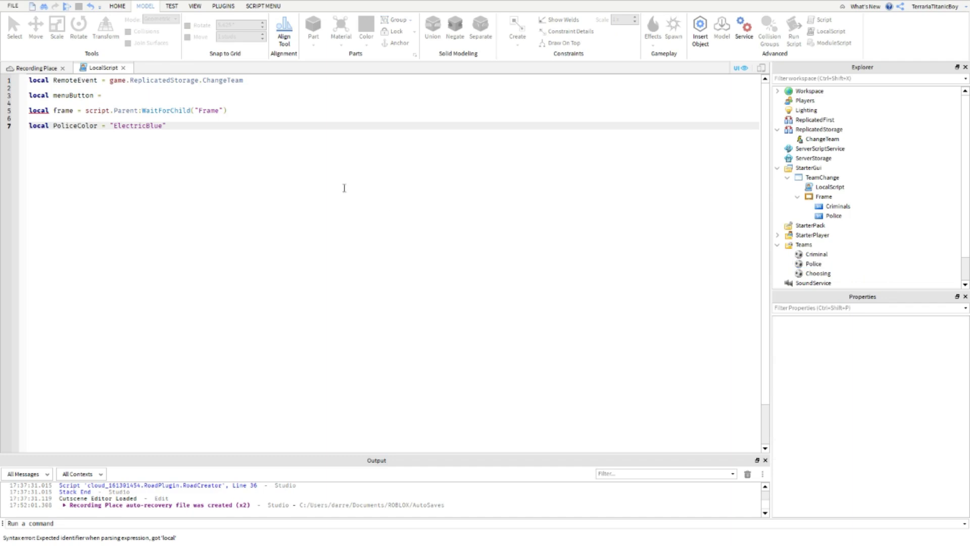
left_click(151, 126)
key("BackSpace")
type("blue")
Add local CriminalsColor = "Bright orange" on the next line
left_click(812, 264)
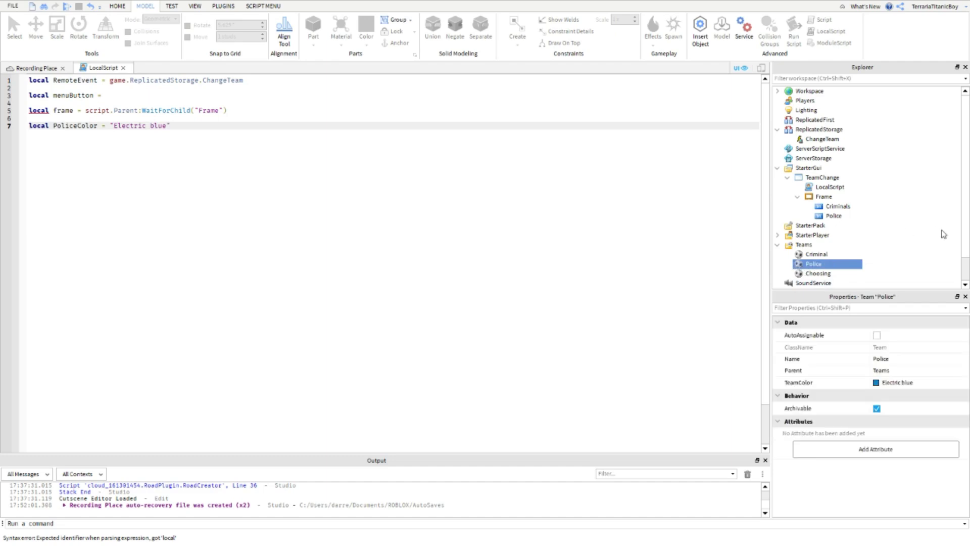
left_click(953, 258)
left_click(178, 126)
key("Return")
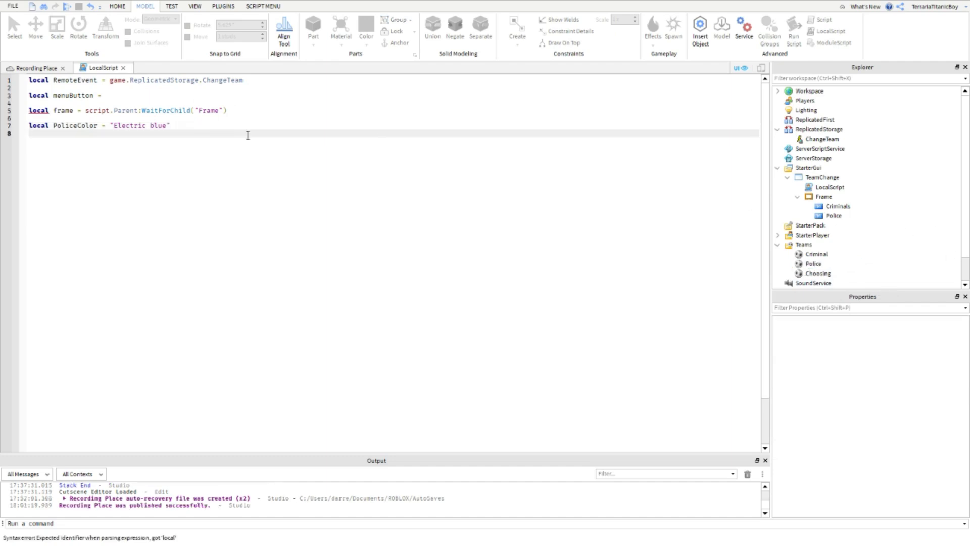
type("local CriminalsColor = \"Bright orange")
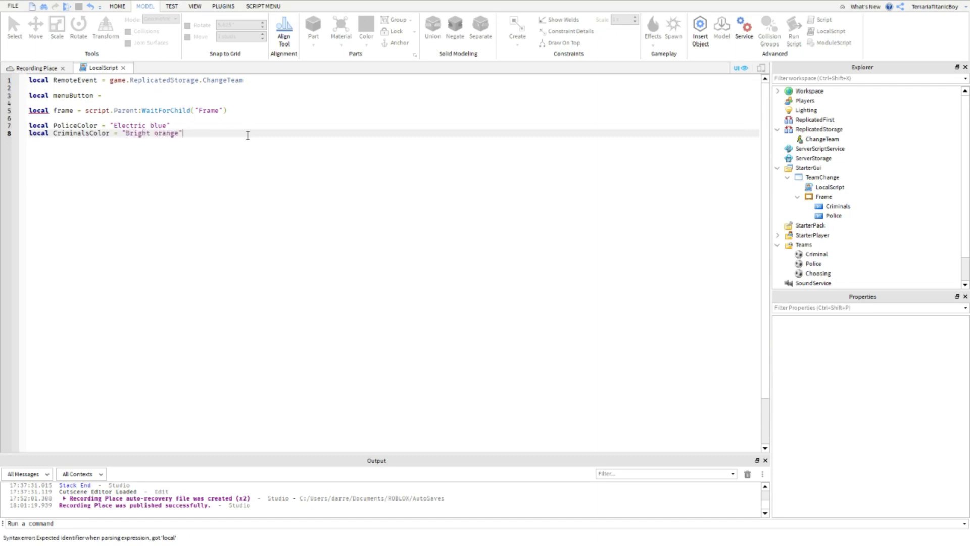
Add a frame.Criminals.MouseButton1Click handler calling RemoteEvent:FireServer(BrickColor.new(CriminalsColor))
key("Return")
key("Return")
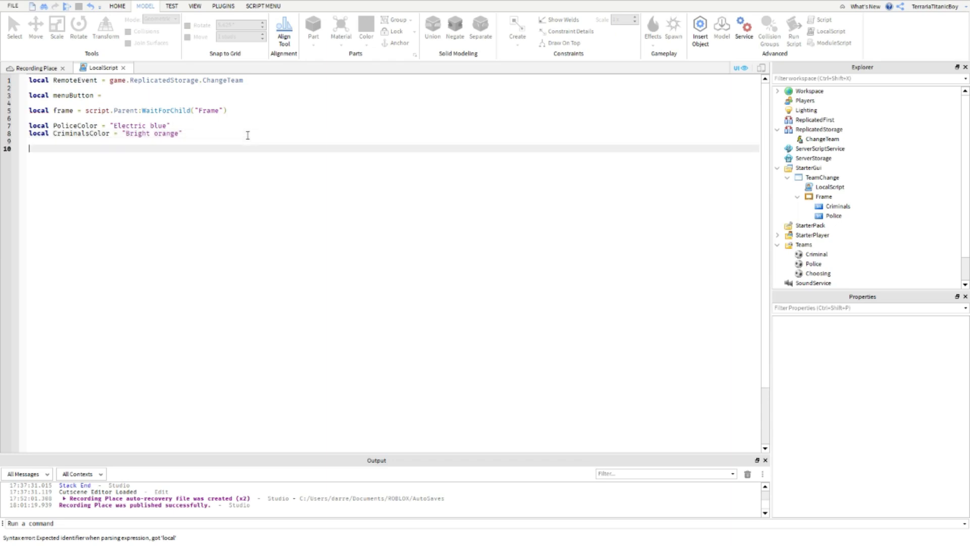
type("fr")
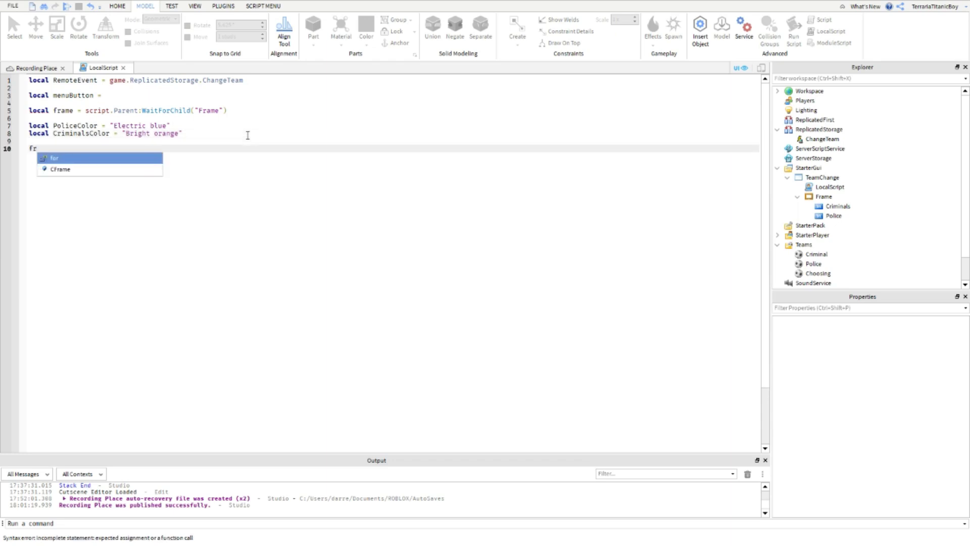
type("ame")
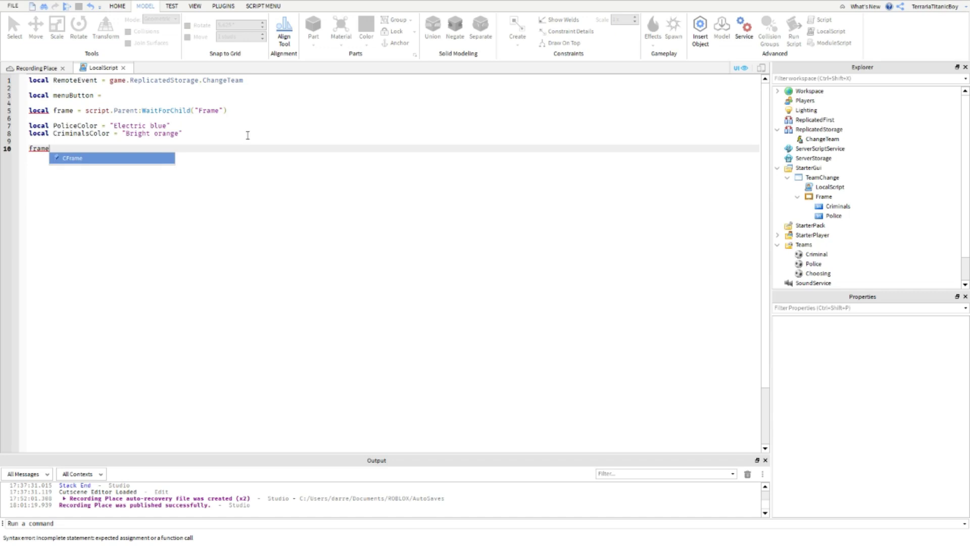
type(".Cri")
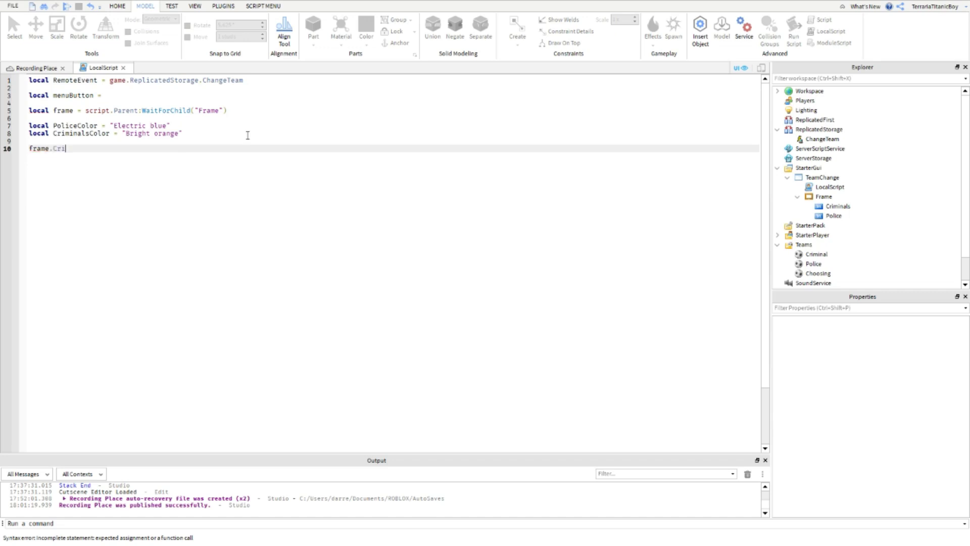
type("minals.MouseButton1Click:connect")
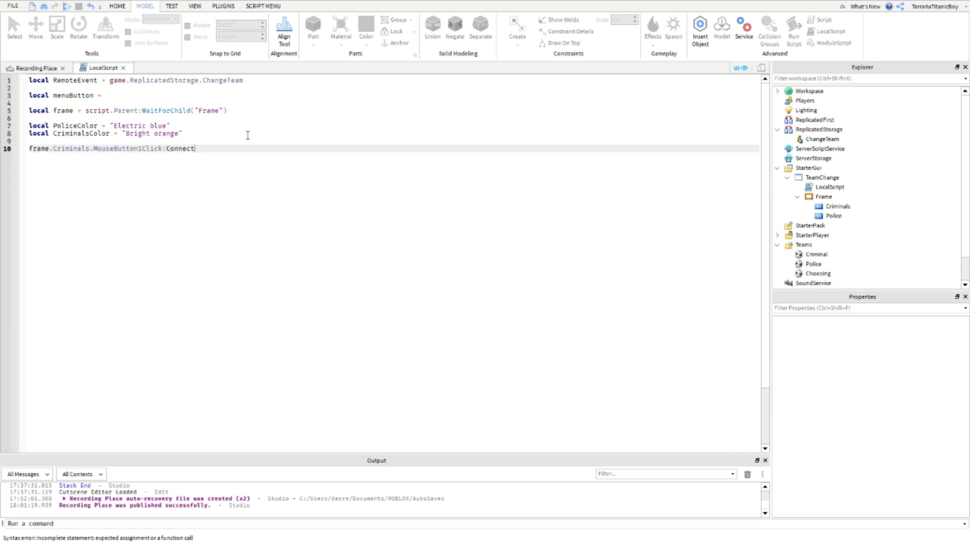
type("(")
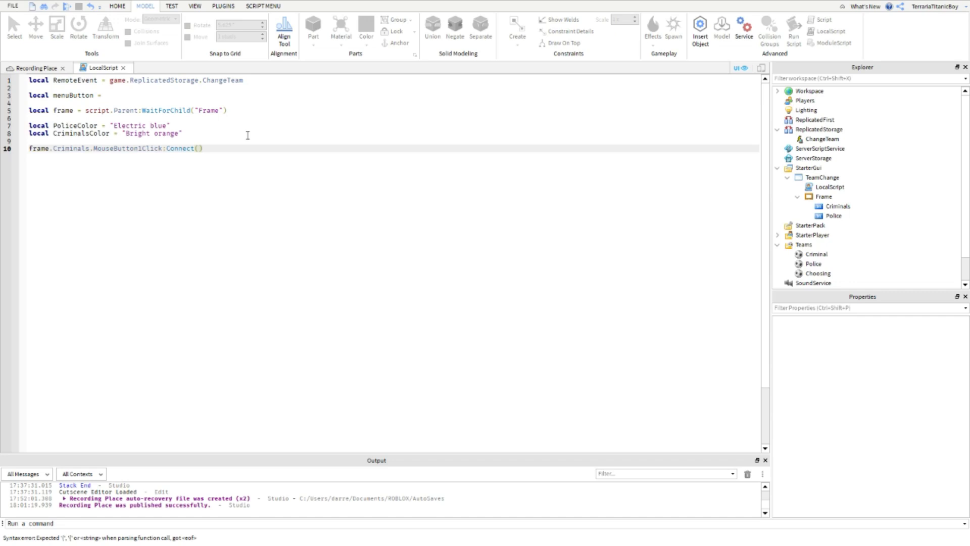
type("function")
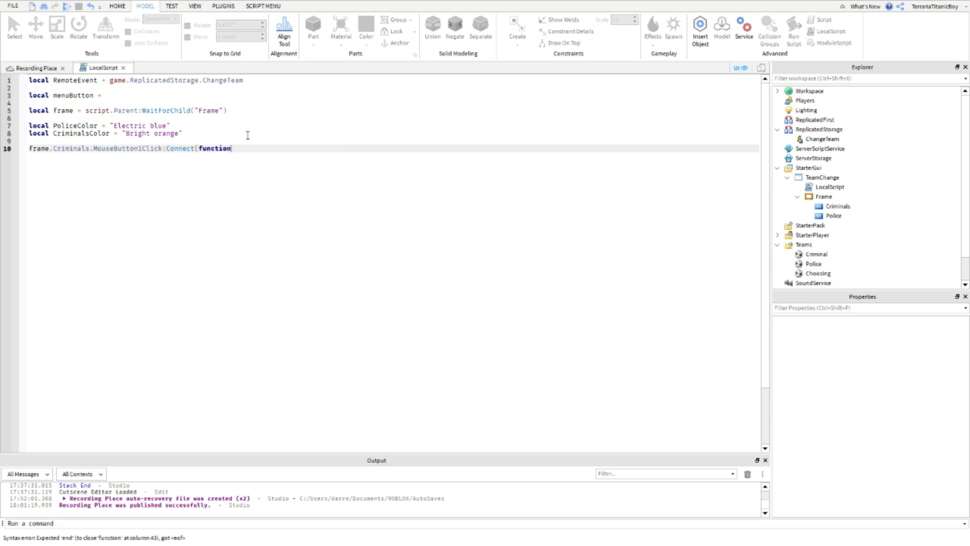
type("(")
key("Return")
type("Rem")
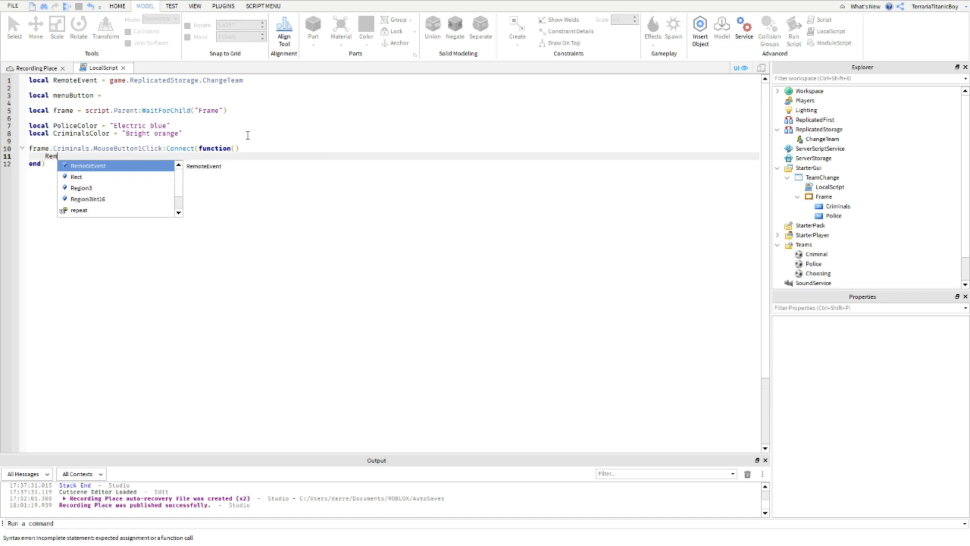
key("Tab")
type(":")
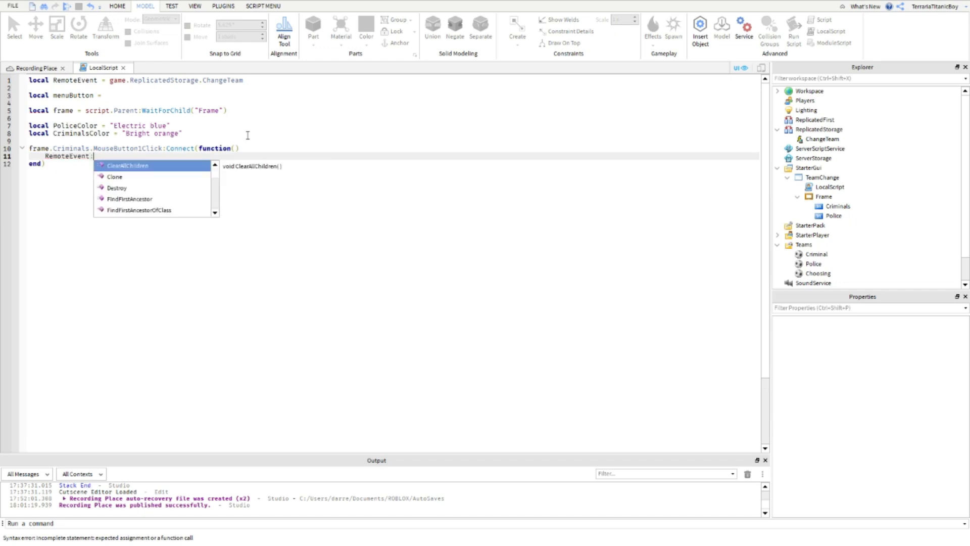
type("Fir")
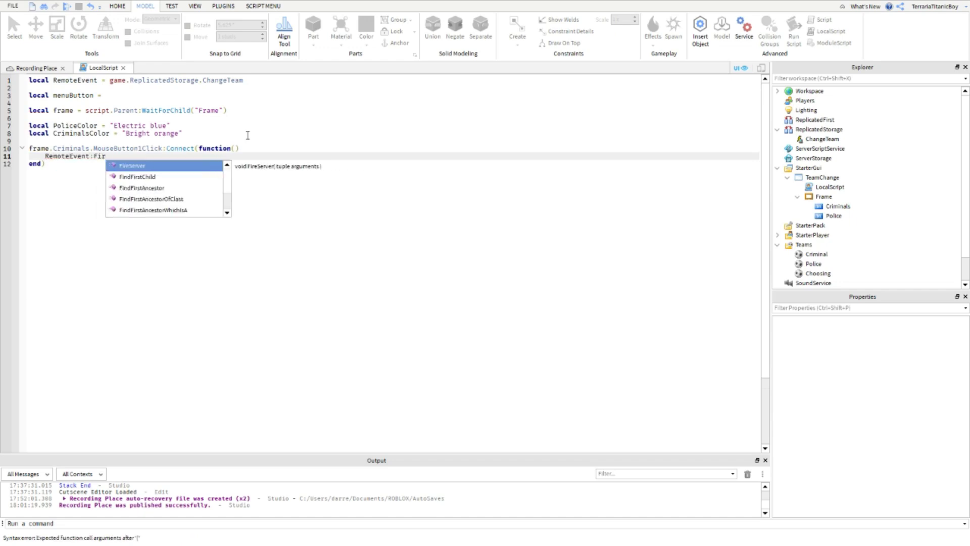
key("Tab")
type("(")
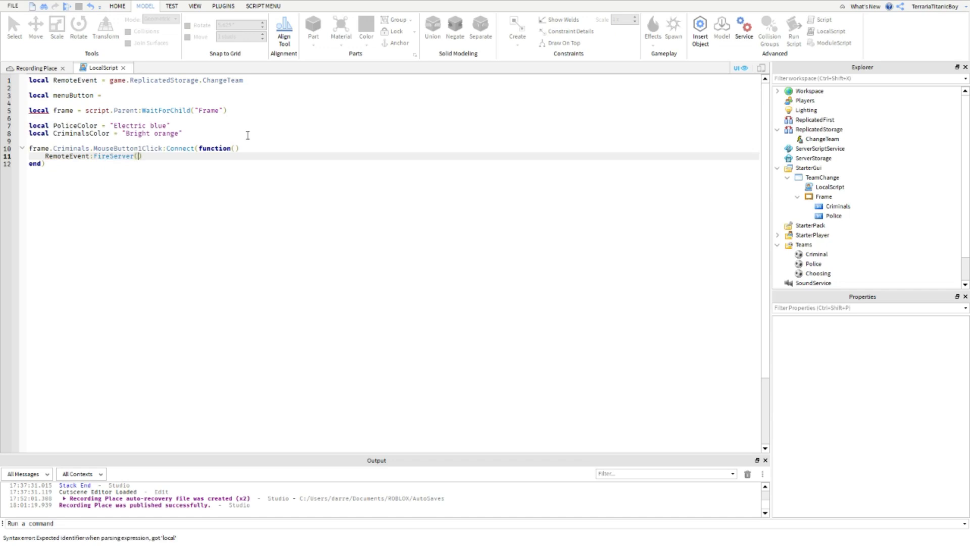
type("Bri")
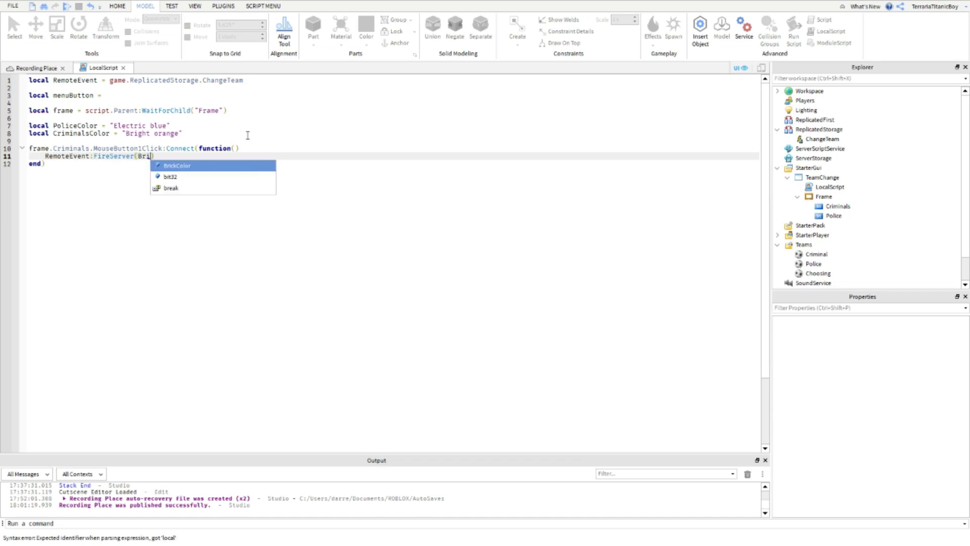
key("Tab")
type(".new(")
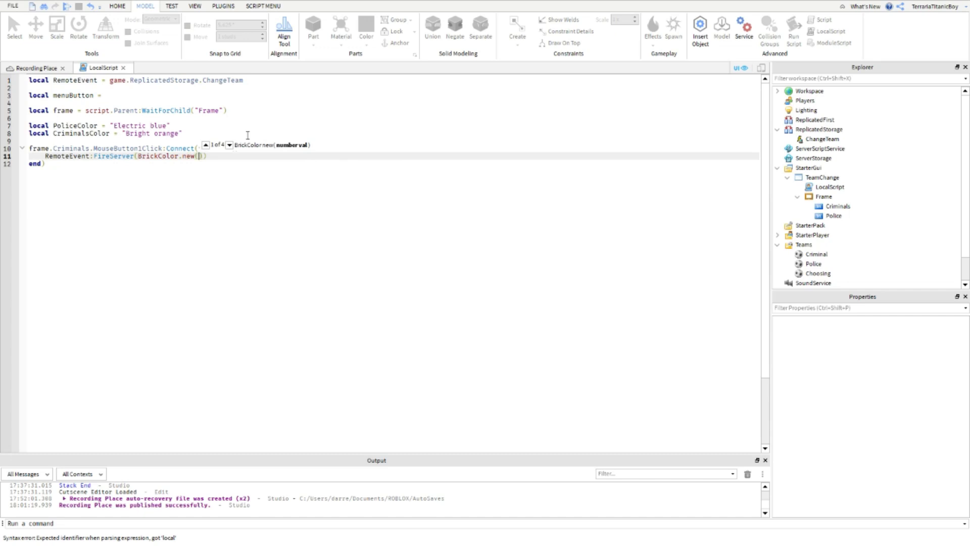
type("Cri")
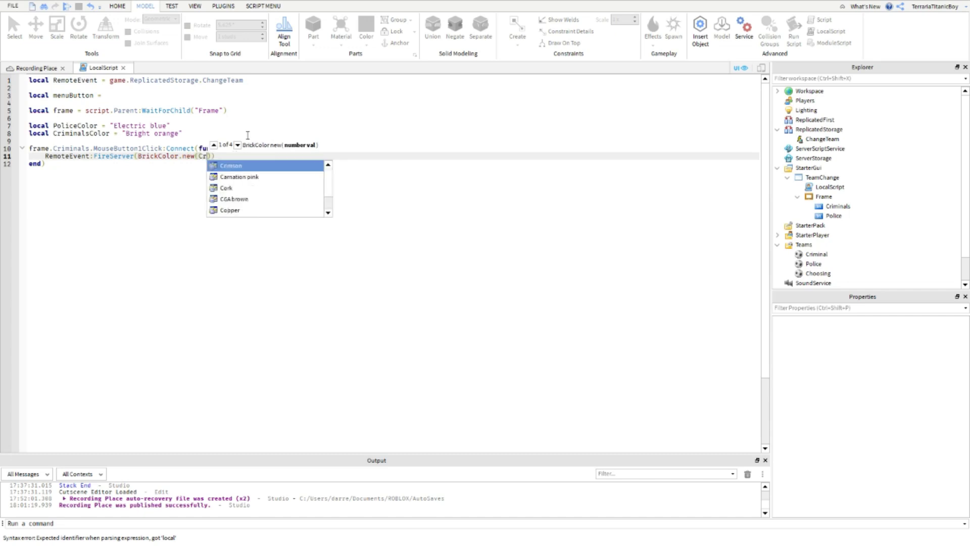
type("min")
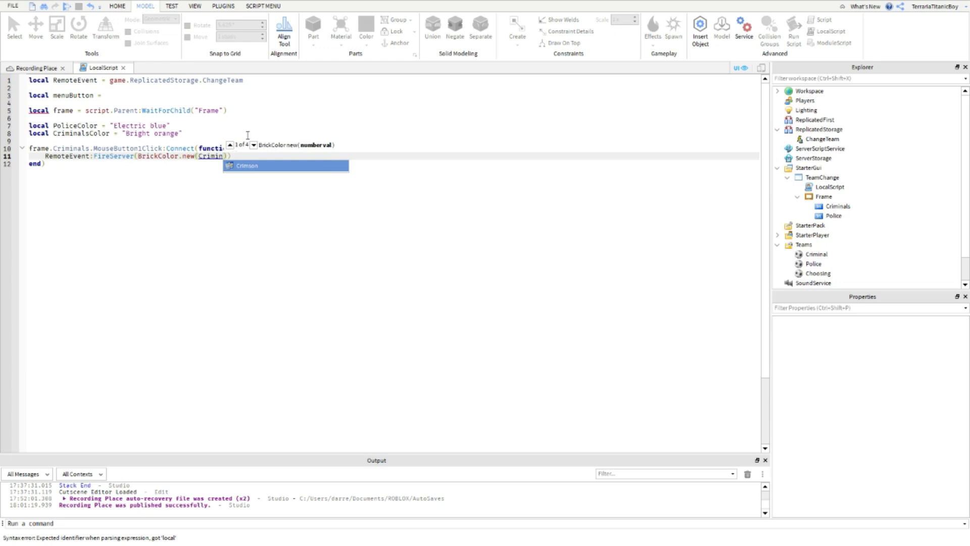
type("alsColor")
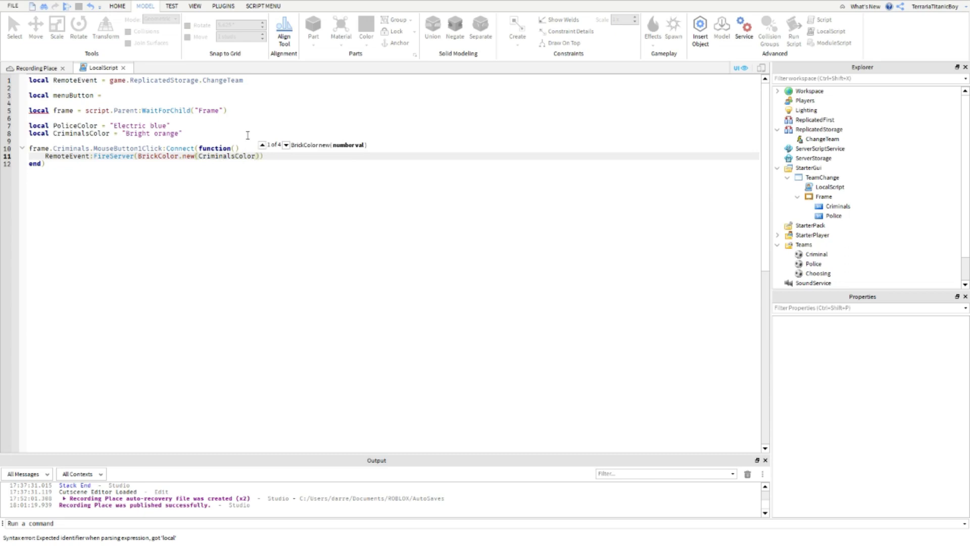
type(")")
Paste a duplicate of the Criminals click handler below the original
left_click_drag(46, 164, 28, 146)
key("ctrl+c")
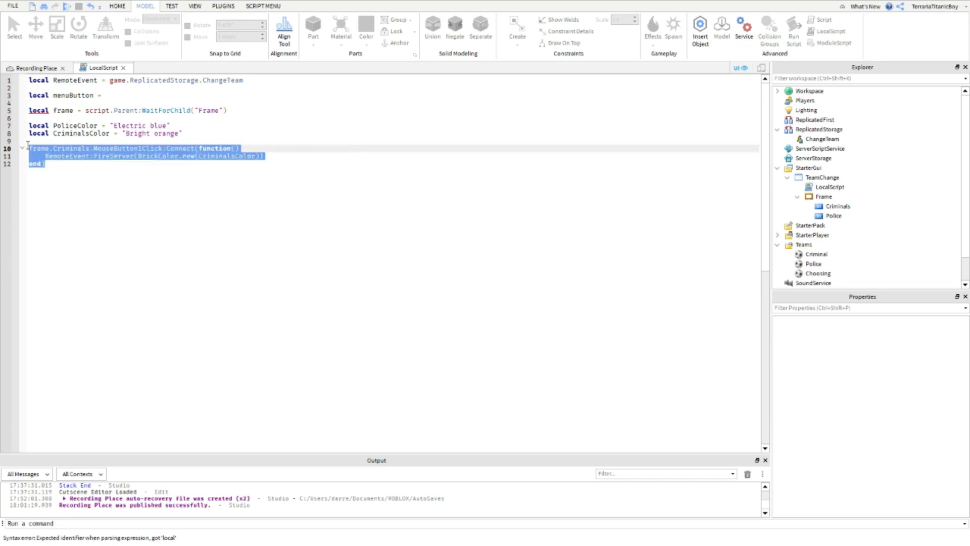
left_click(92, 168)
key("Return")
key("Return")
key("ctrl+v")
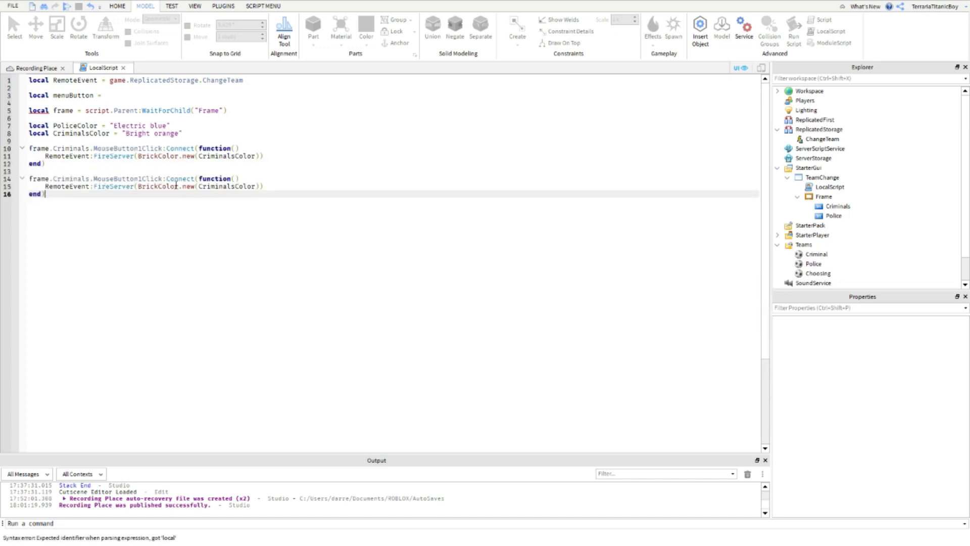
In the copy, change frame.Criminals to frame.Police and CriminalsColor to PoliceColor
left_click_drag(89, 178, 69, 179)
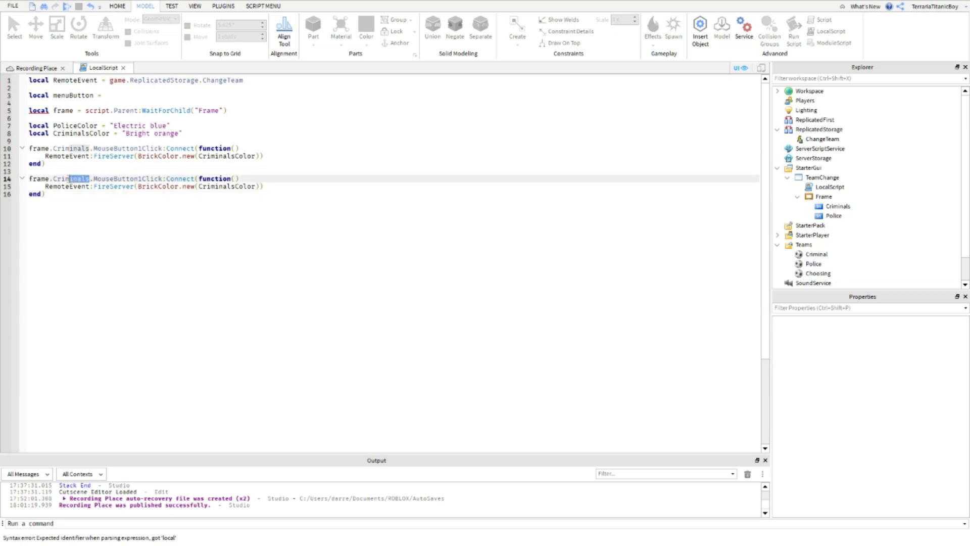
key("BackSpace")
key("BackSpace")
key("BackSpace")
key("BackSpace")
key("BackSpace")
type("P")
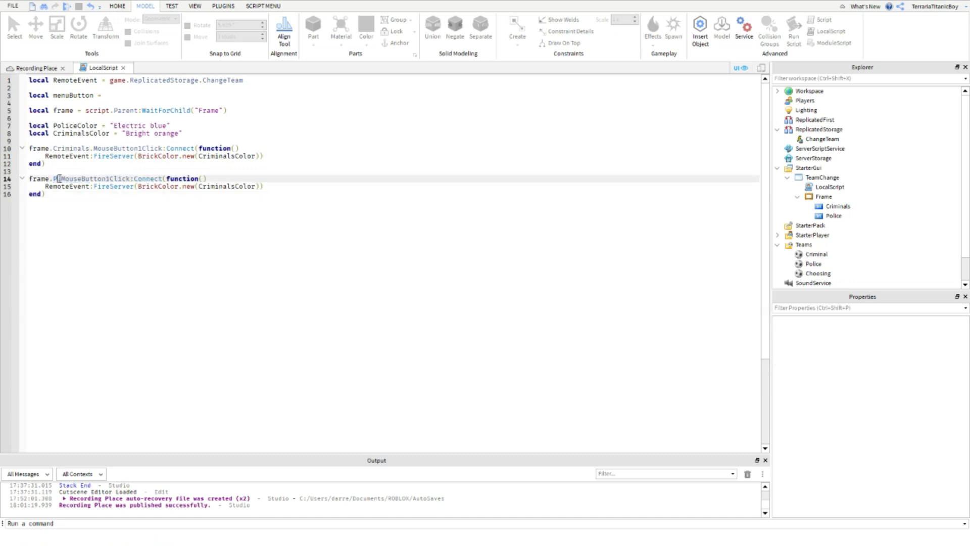
type("olice")
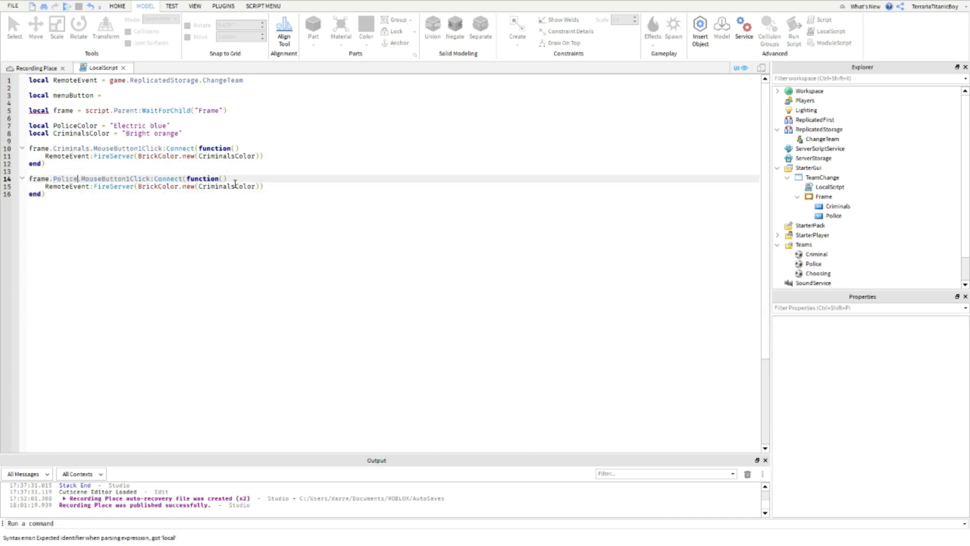
left_click_drag(235, 186, 198, 186)
type("Police")
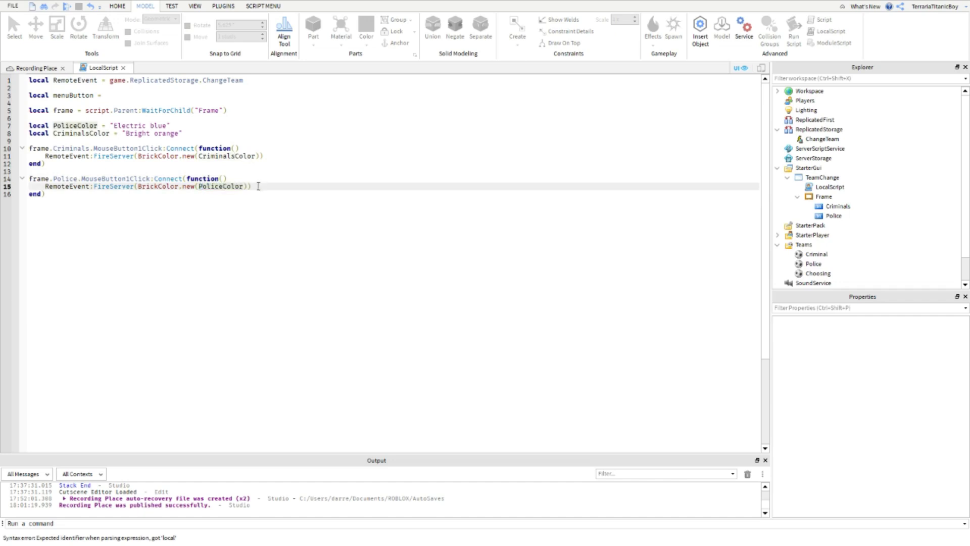
left_click(147, 198)
key("Return")
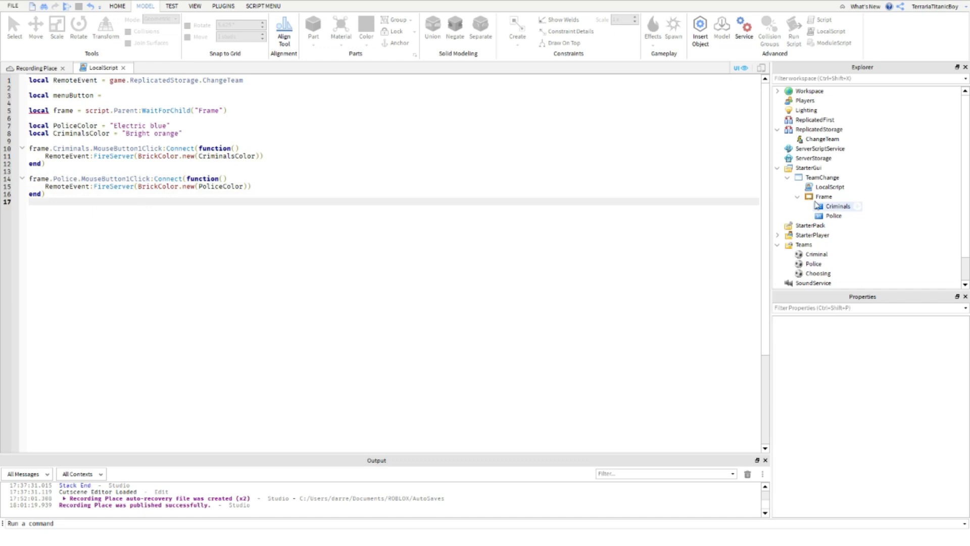
Open the Script in ServerScriptService and select all its placeholder code
left_click(820, 149)
left_click(856, 149)
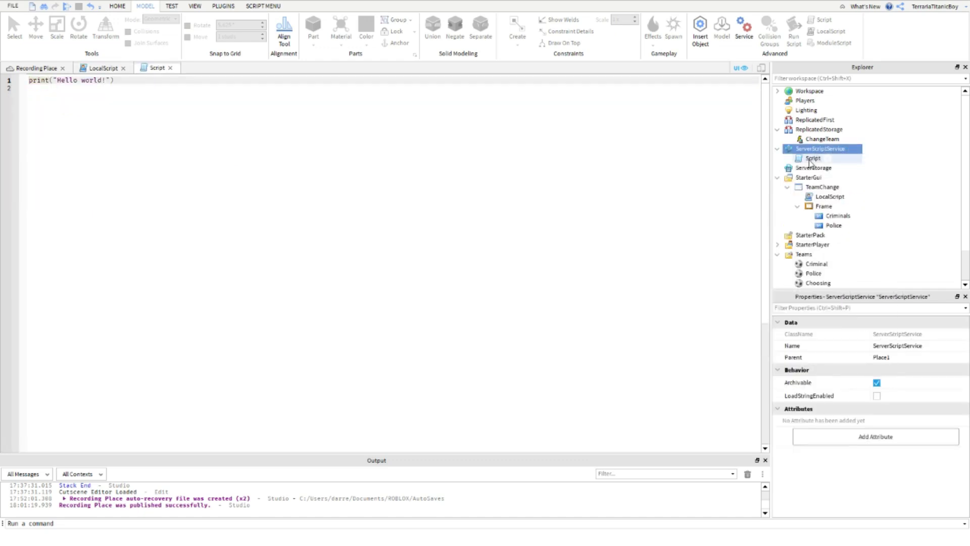
left_click(813, 158)
left_click(281, 177)
key("ctrl+a")
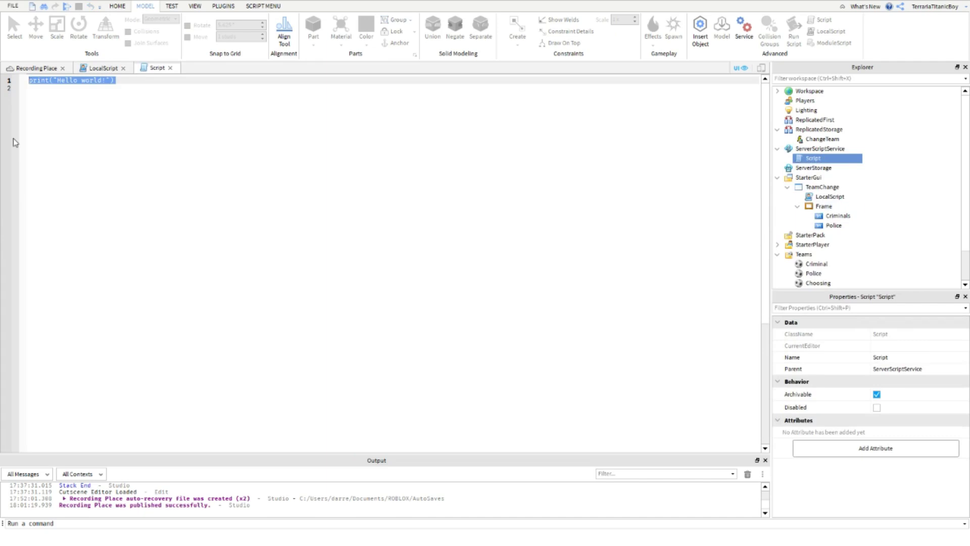
Write game.ReplicatedStorage.ChangeTeam.OnServerEvent:Connect(function(player, teamColor) as the handler header
type("game.R")
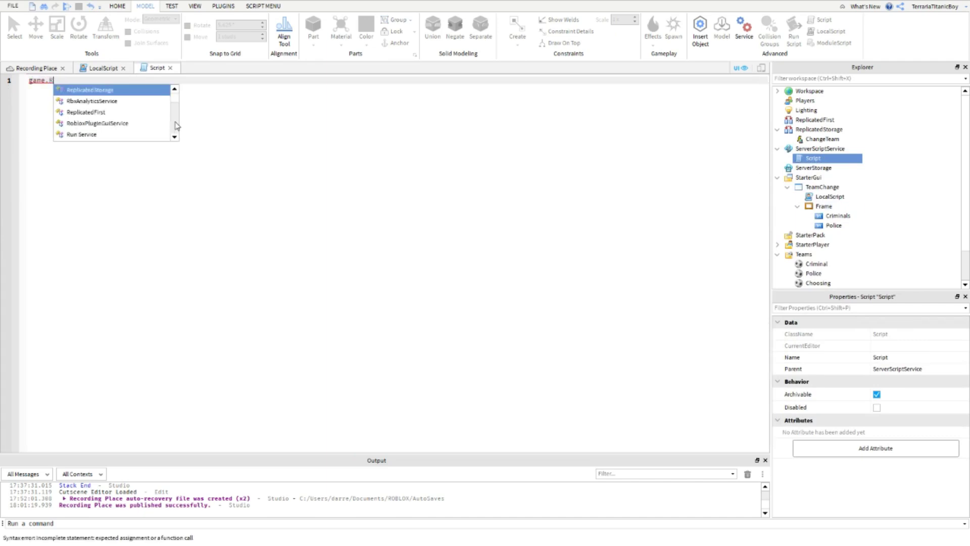
key("Tab")
type(".")
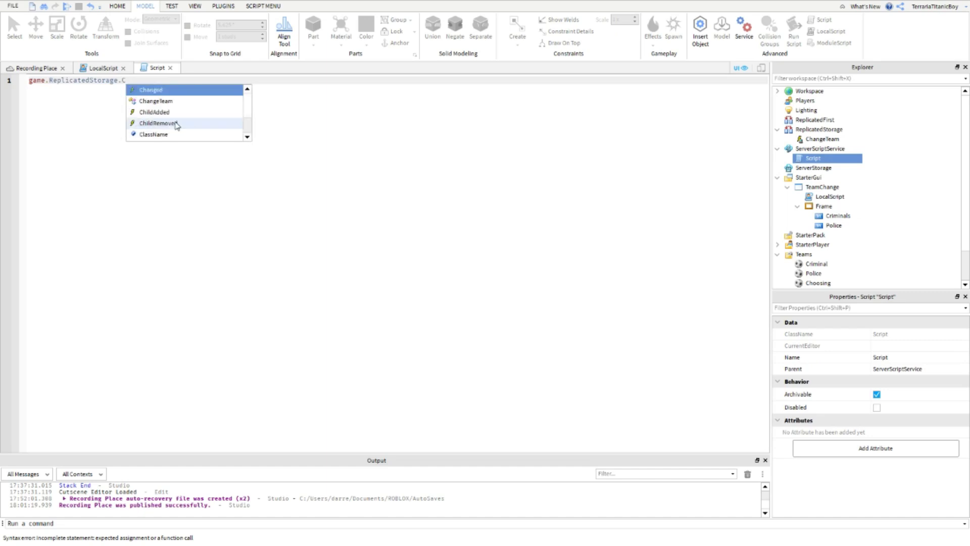
key("Tab")
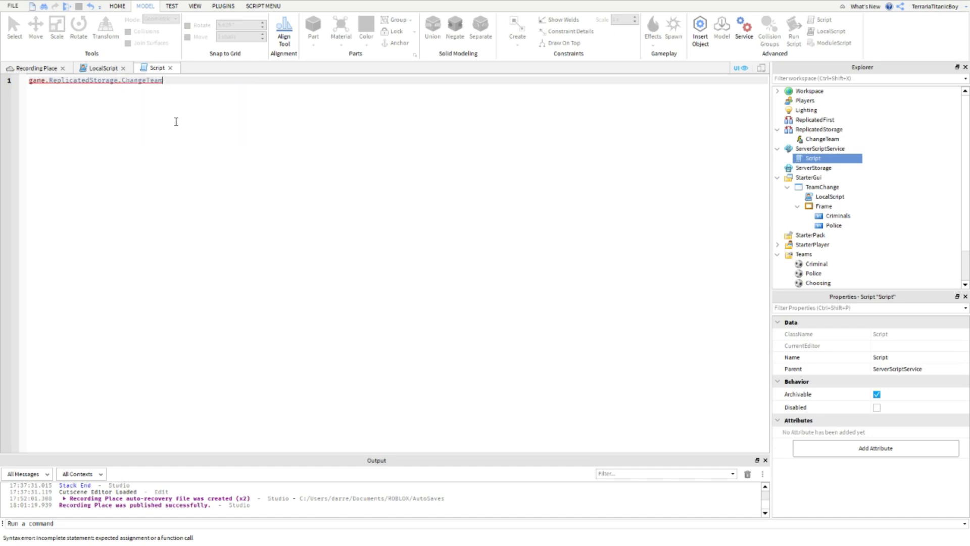
type(".OnS")
key("Tab")
type(":Connect(function")
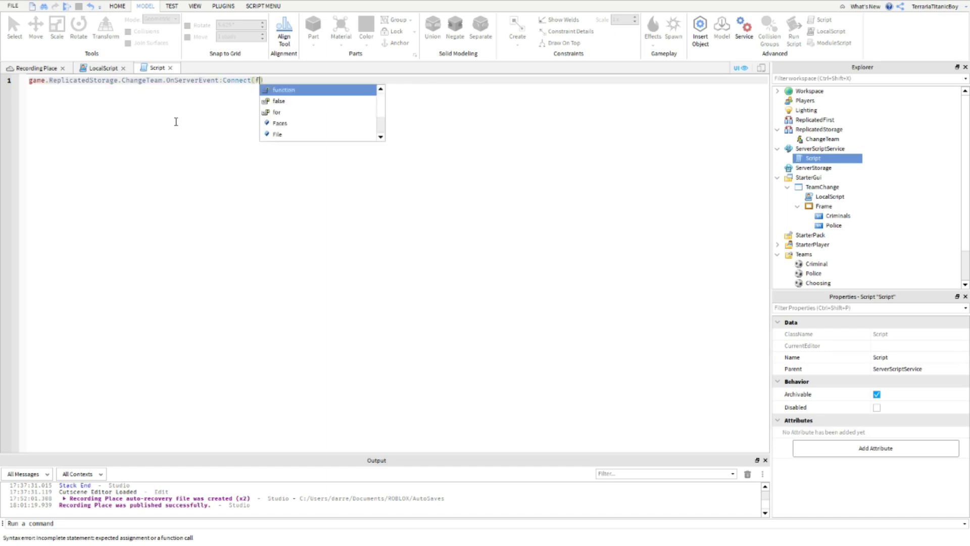
type("(p")
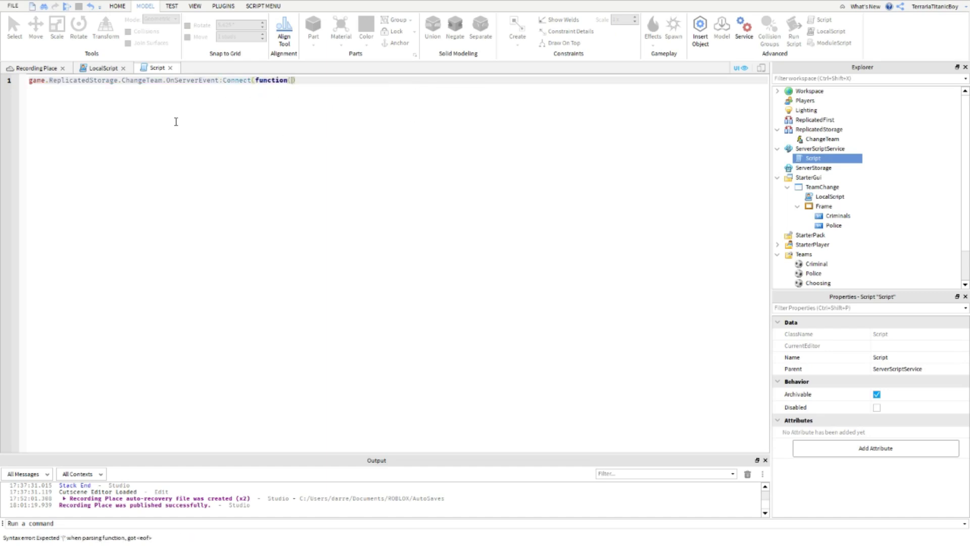
type("layer")
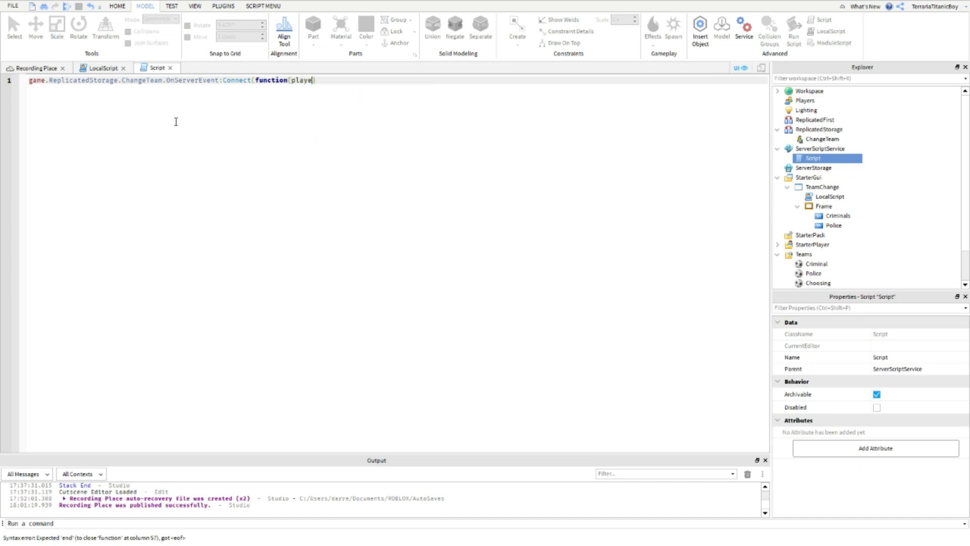
type(", team")
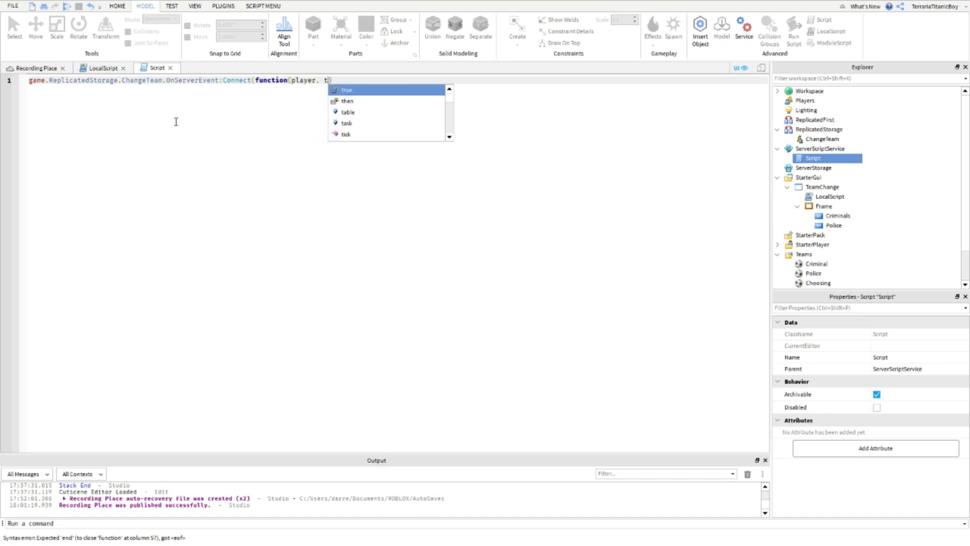
type("Cpl")
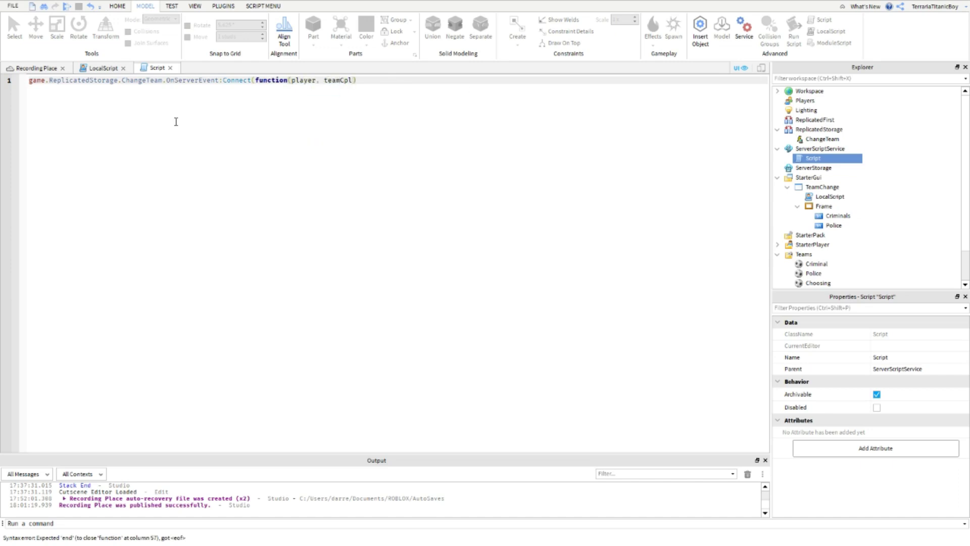
key("BackSpace")
key("BackSpace")
type("olor")
key("Return")
In the handler body, set player.TeamColor = teamColor and call player:LoadCharacter()
type("playe")
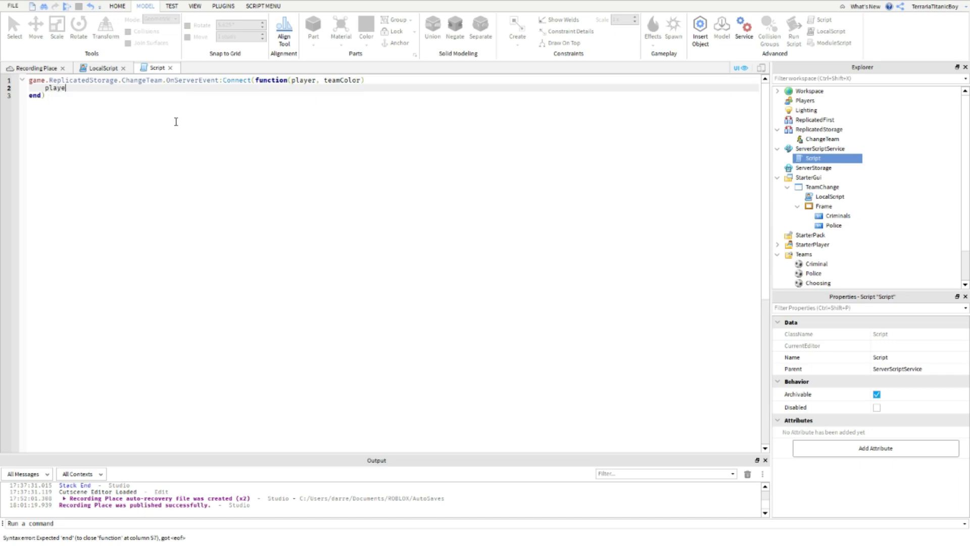
type("r.Teamc")
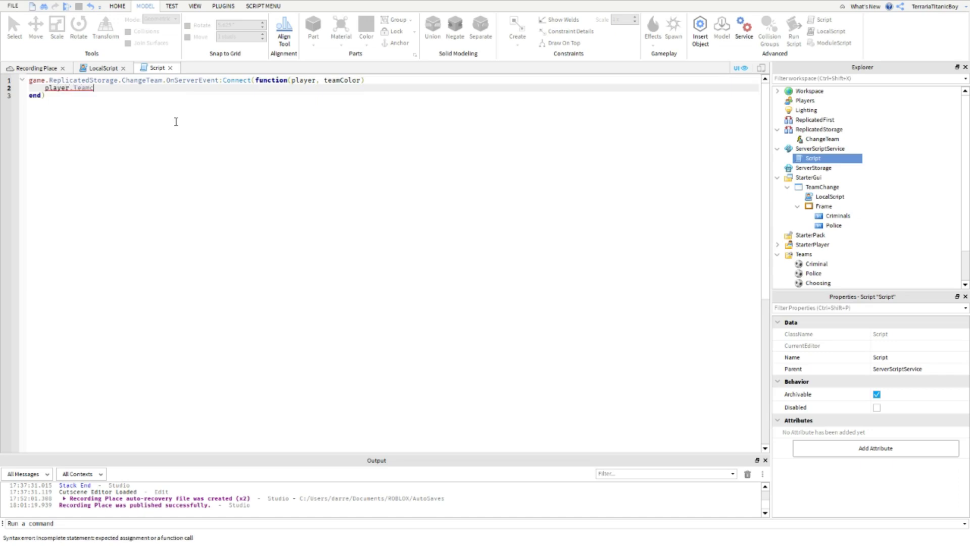
key("BackSpace")
type("teamCo")
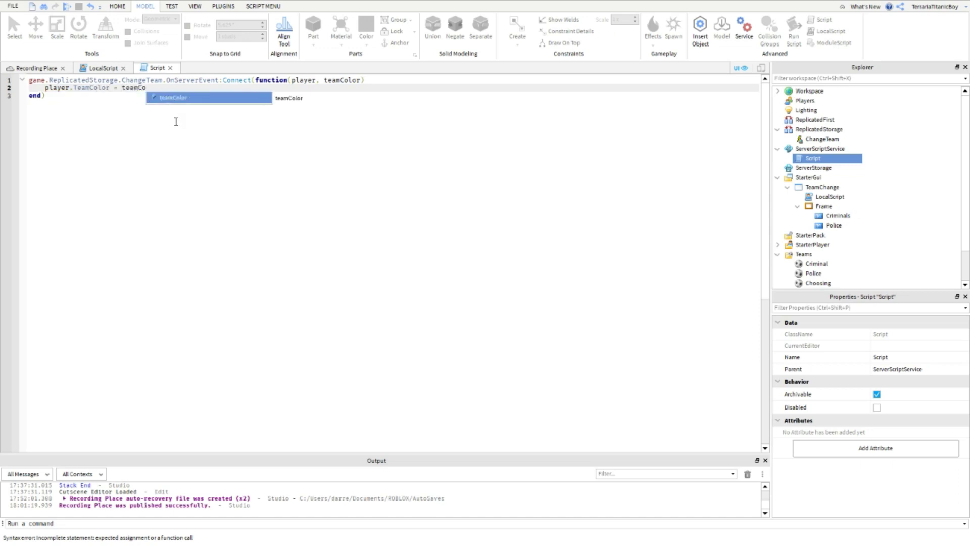
key("Tab")
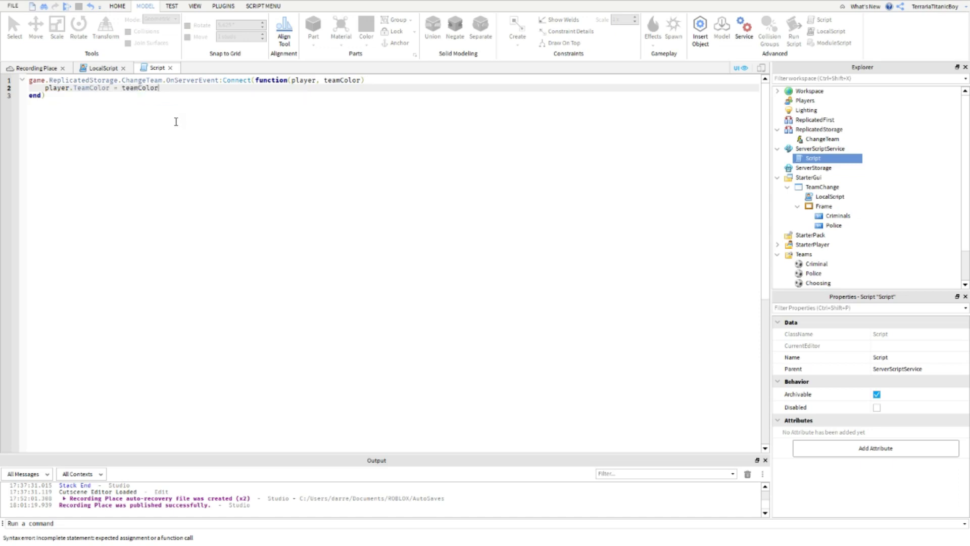
key("Return")
type("player")
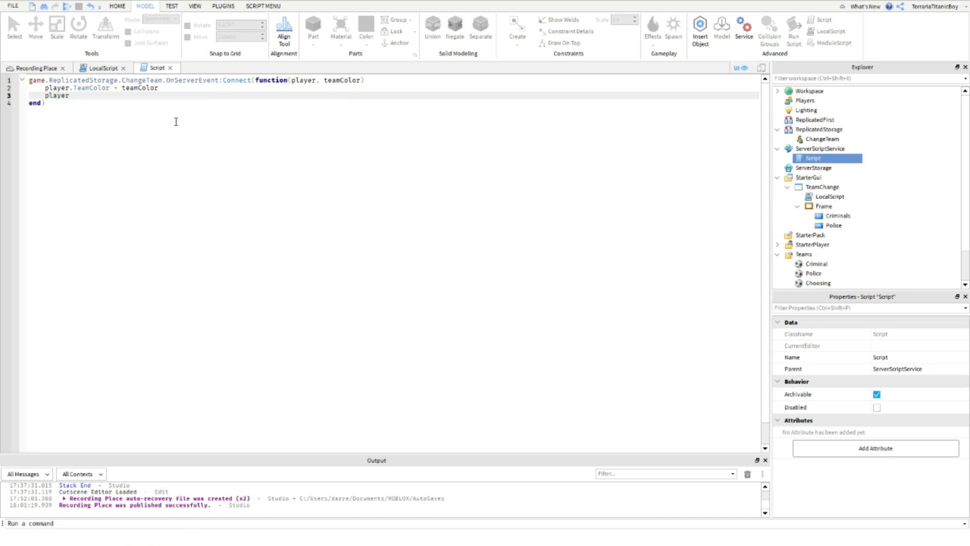
type(":")
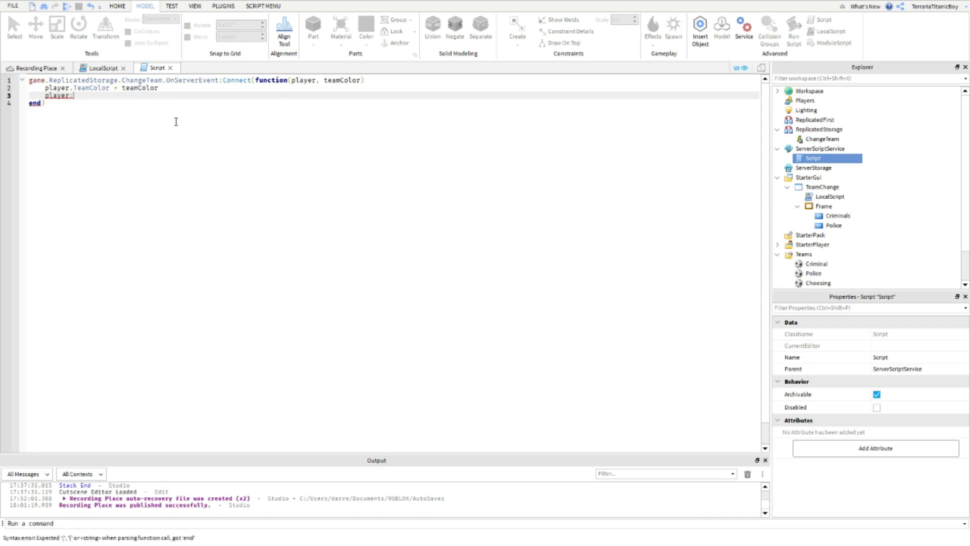
type("LoadChar")
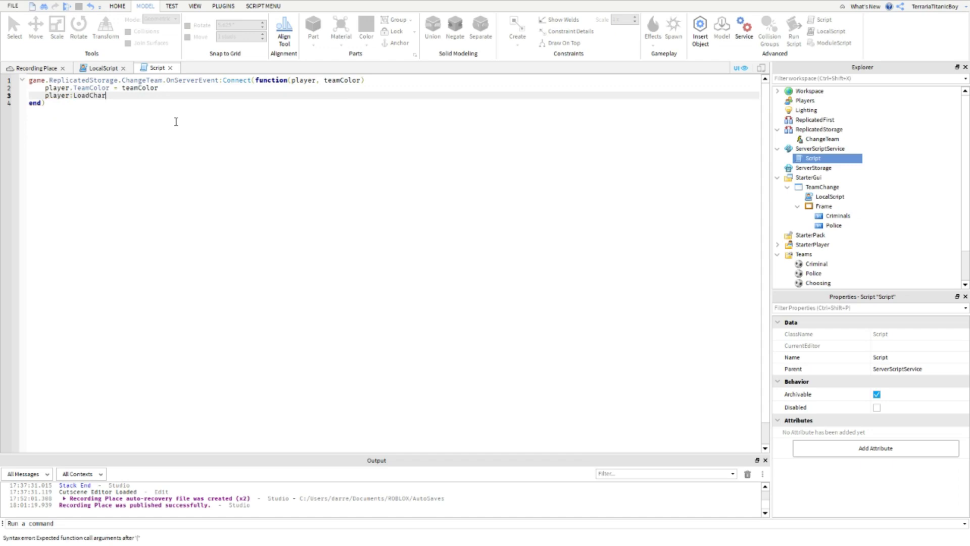
type("acter(")
key("Down")
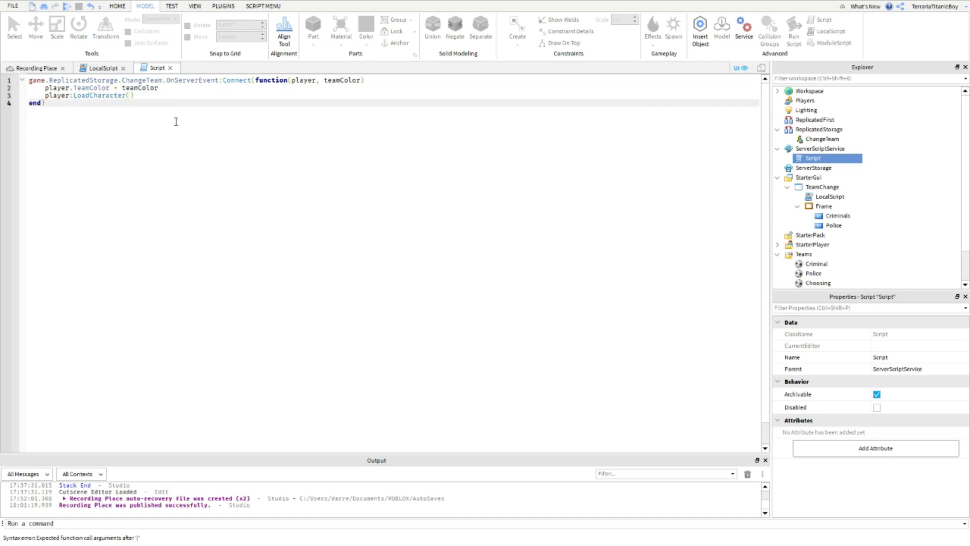
Insert a TextButton under the TeamChange ScreenGui and select it
scroll(847, 172, "down", 1)
left_click(829, 168)
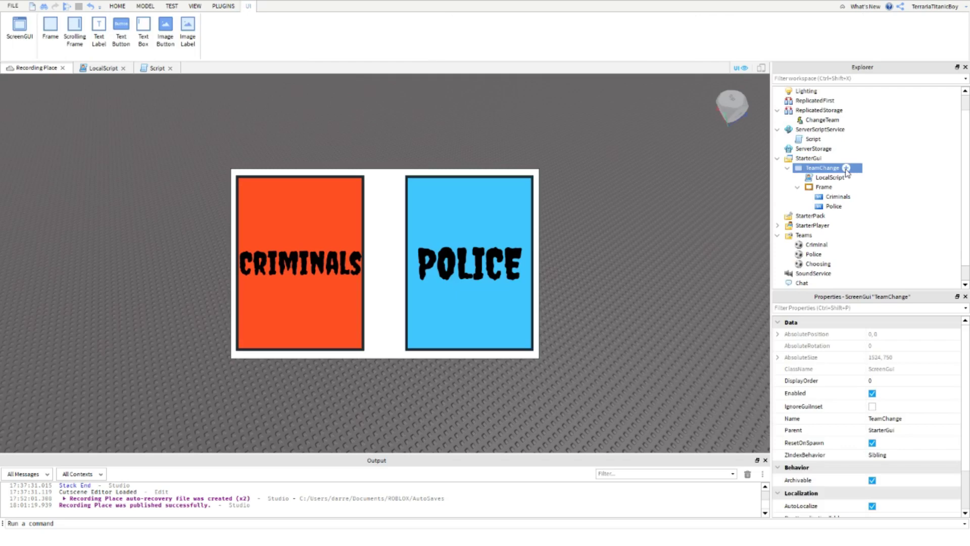
left_click(847, 169)
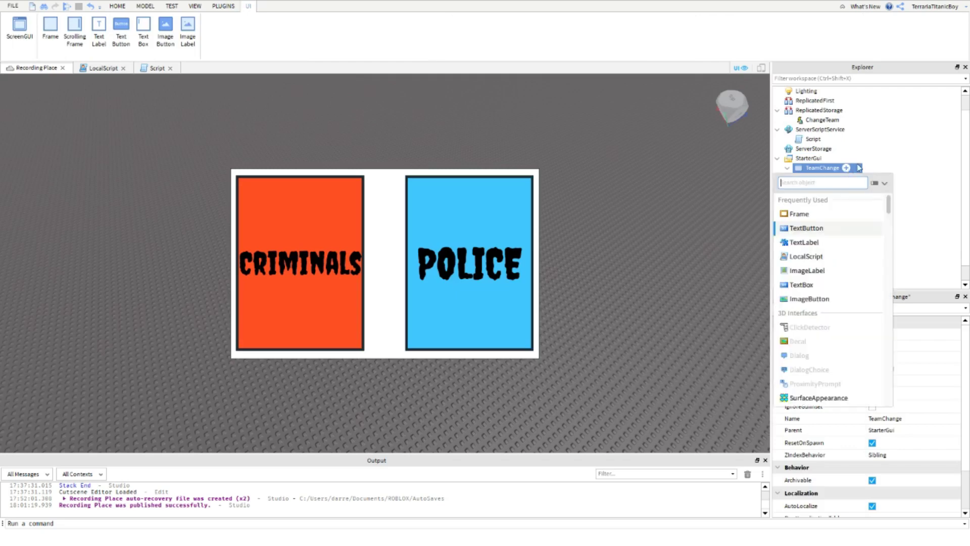
left_click(812, 226)
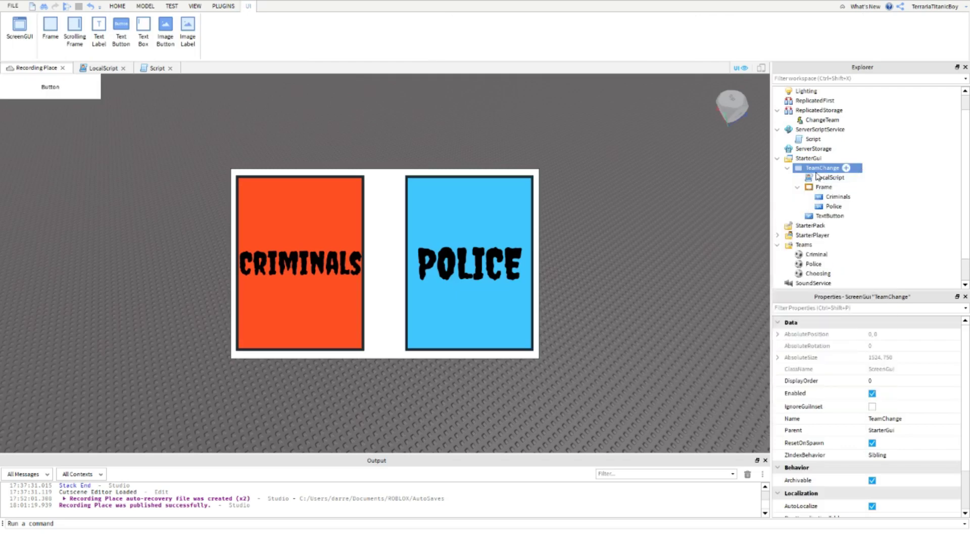
scroll(960, 406, "down", 2)
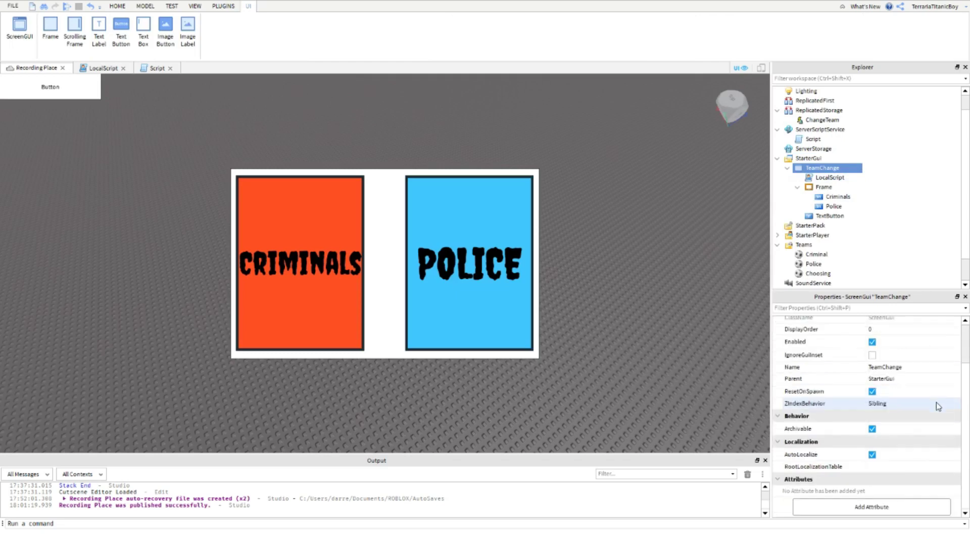
scroll(926, 402, "up", 2)
left_click(830, 215)
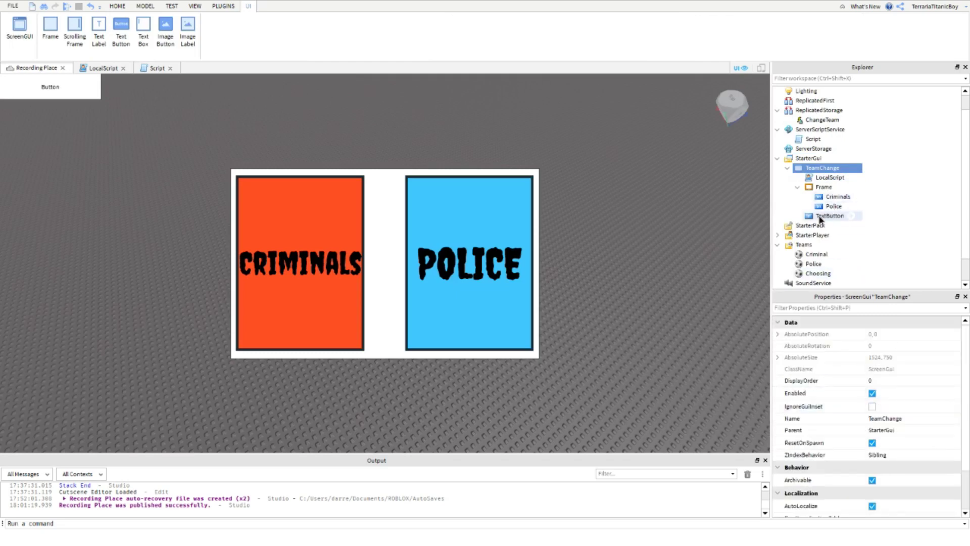
Set the TextButton's AnchorPoint to 0, 0.5
left_click(897, 383)
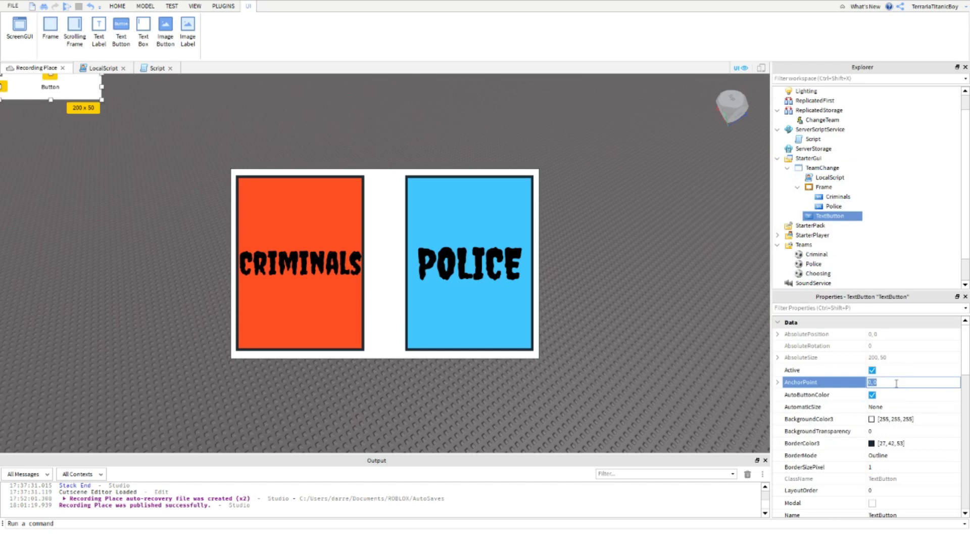
type("0")
key("Return")
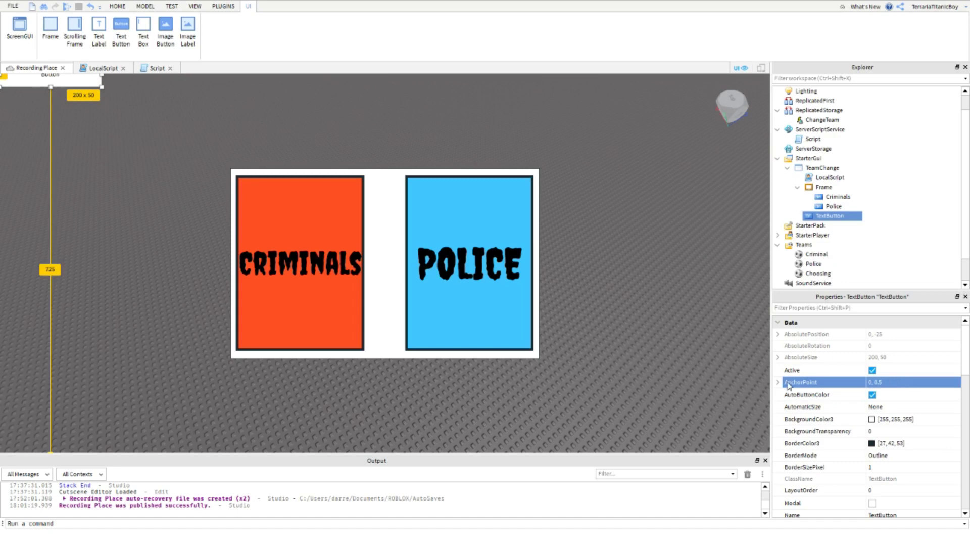
Set the TextButton's Position to {0, 10},{0.5, 5}
scroll(912, 392, "down", 2)
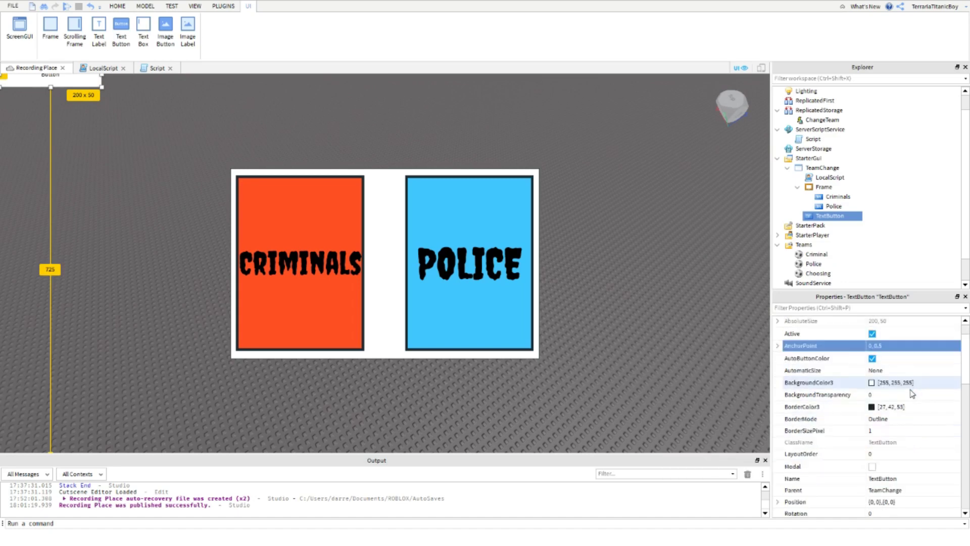
scroll(912, 404, "down", 1)
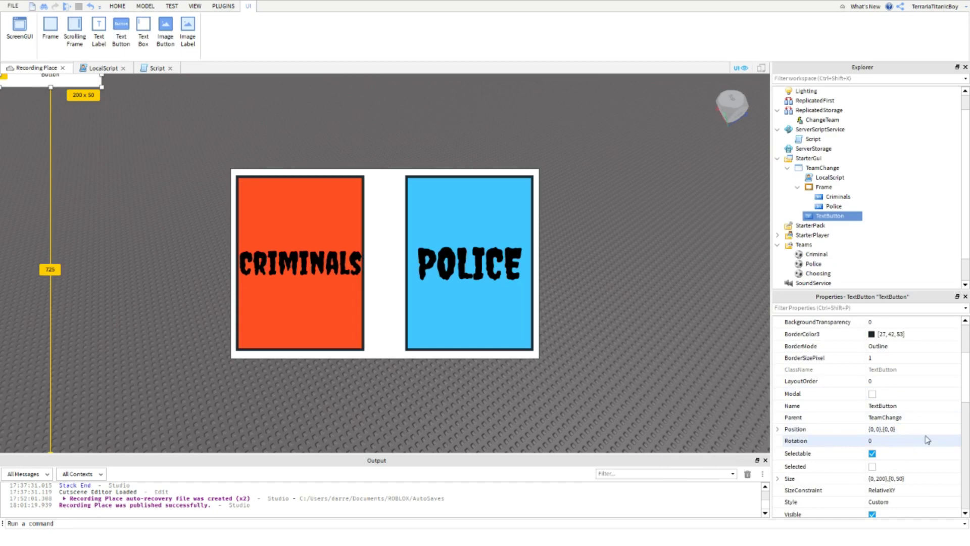
left_click(918, 430)
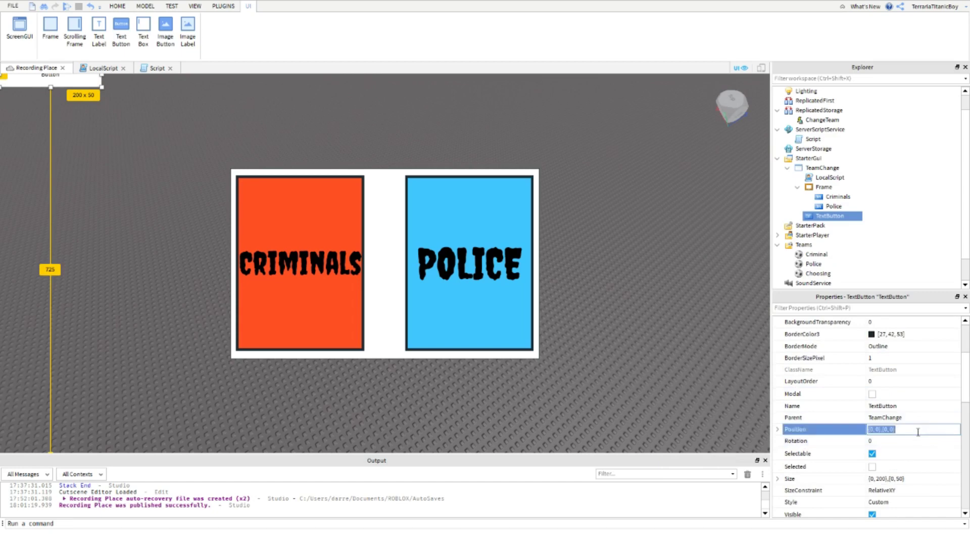
type("0, 1")
key("Return")
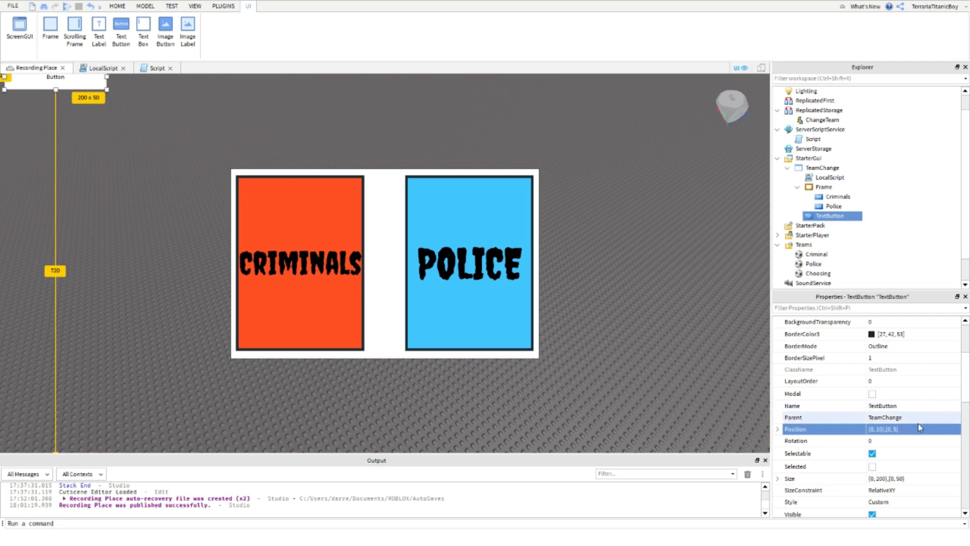
left_click(891, 433)
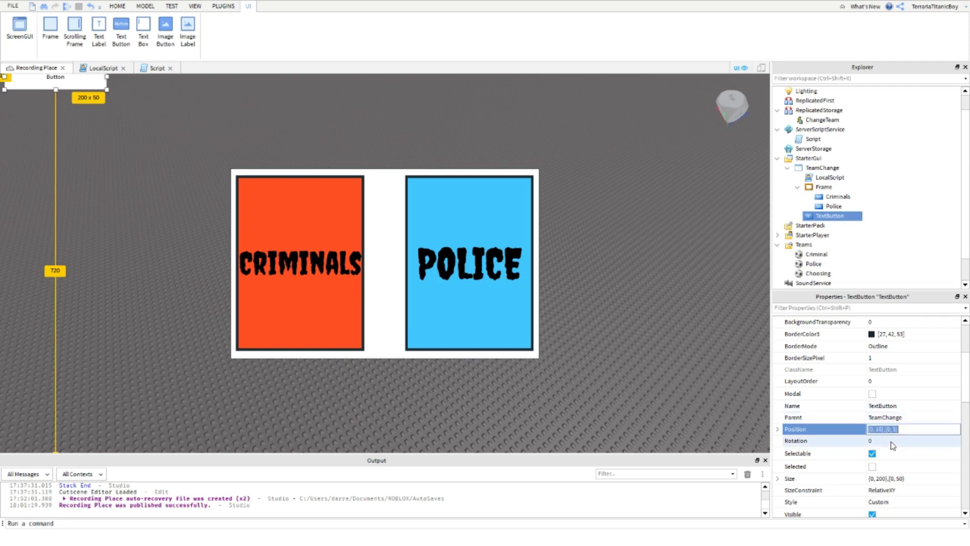
type(".5")
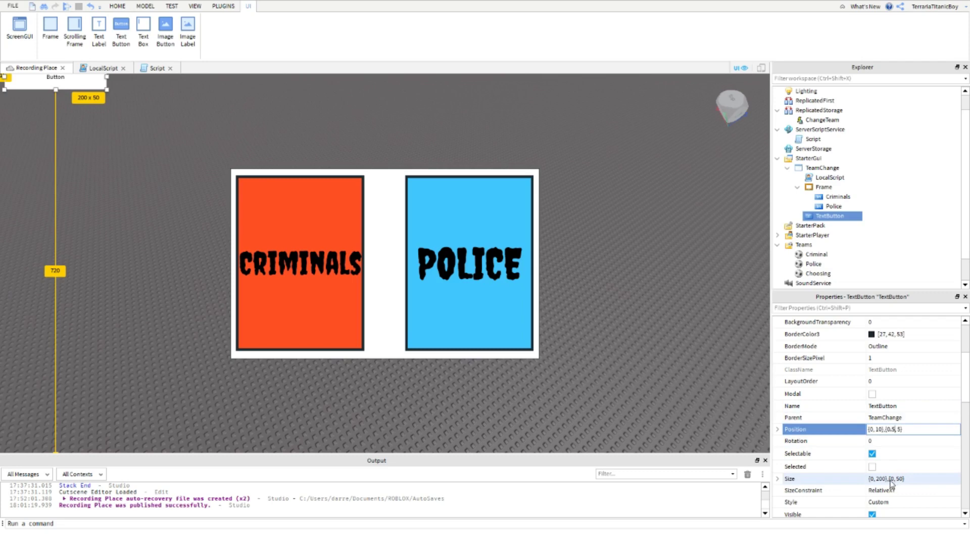
key("Return")
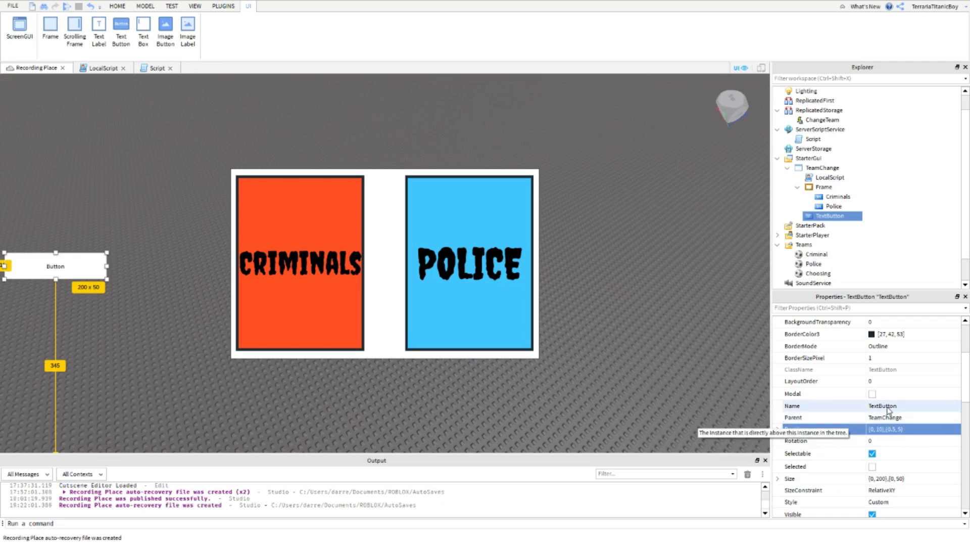
Set the button's Font to Creepster, enable TextScaled, and begin typing the Change Team label
scroll(867, 413, "down", 6)
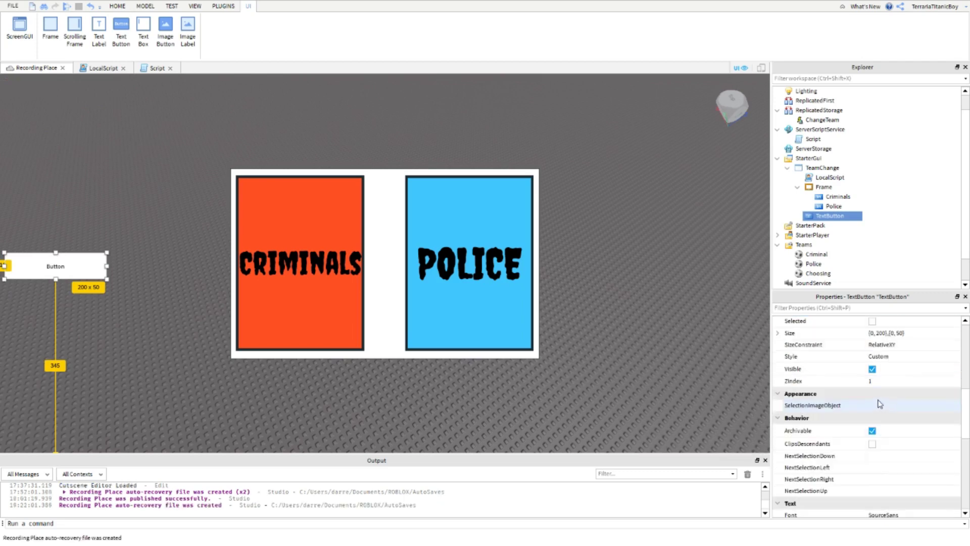
scroll(878, 406, "down", 1)
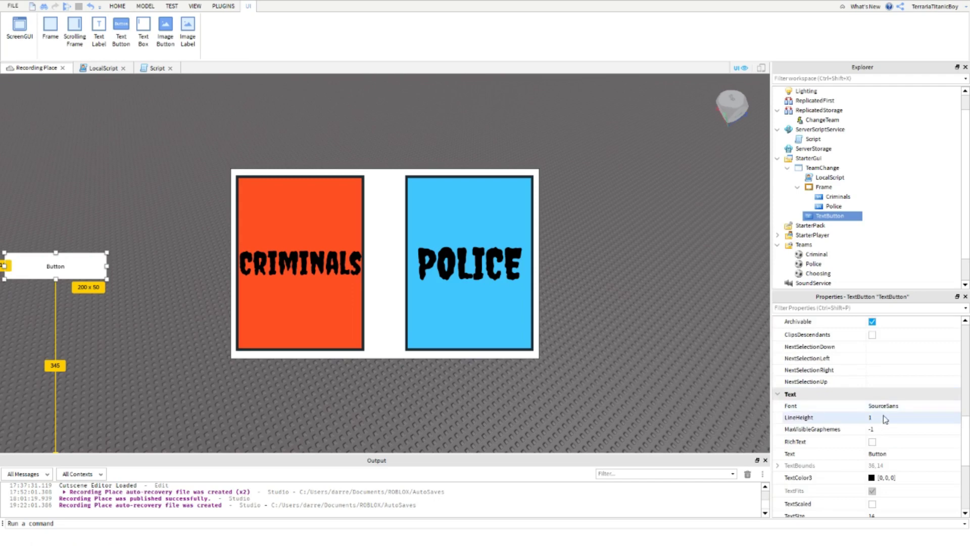
left_click(910, 407)
scroll(905, 442, "up", 7)
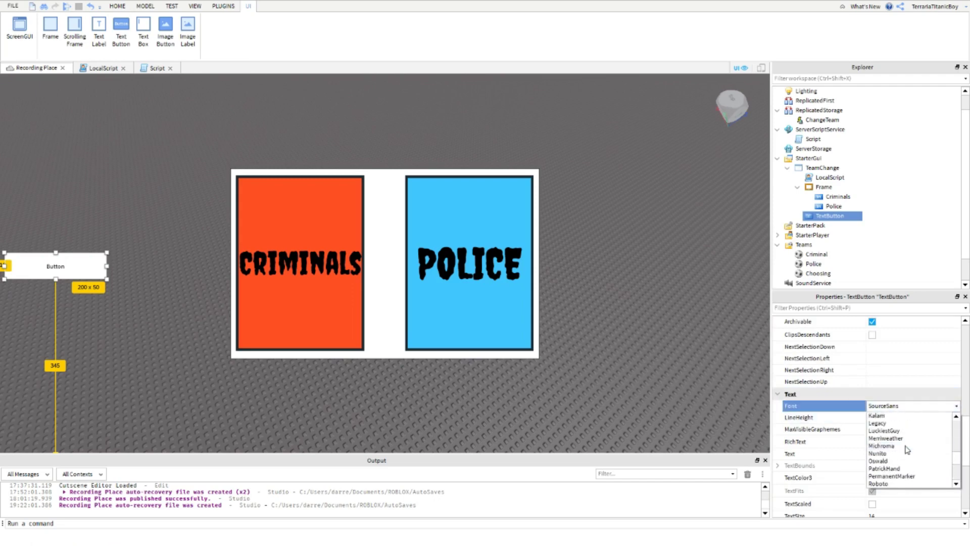
scroll(897, 441, "up", 2)
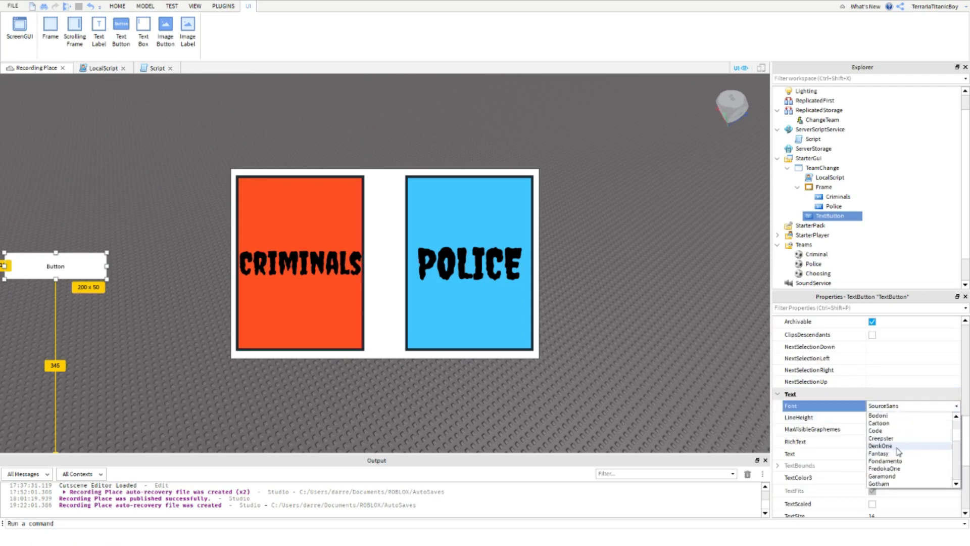
left_click(893, 460)
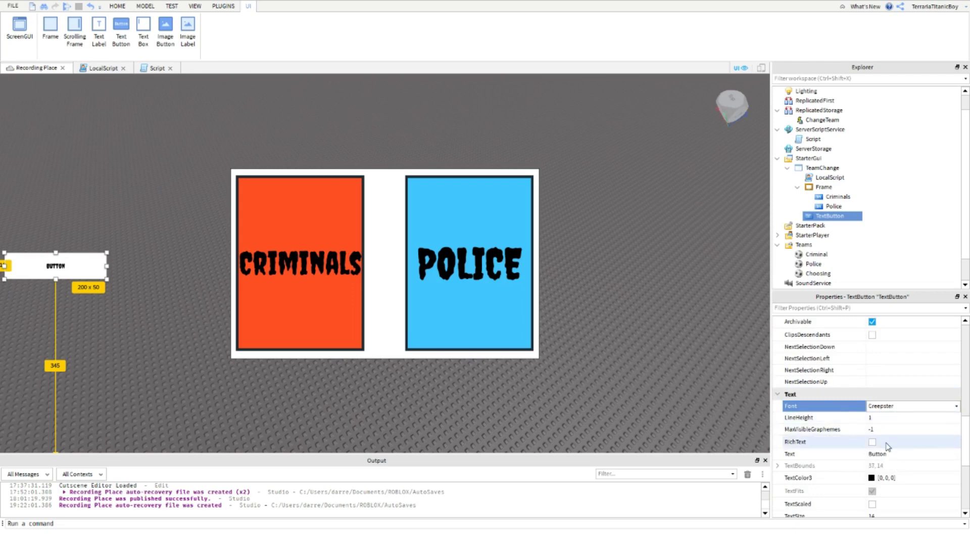
scroll(902, 436, "down", 2)
left_click(873, 432)
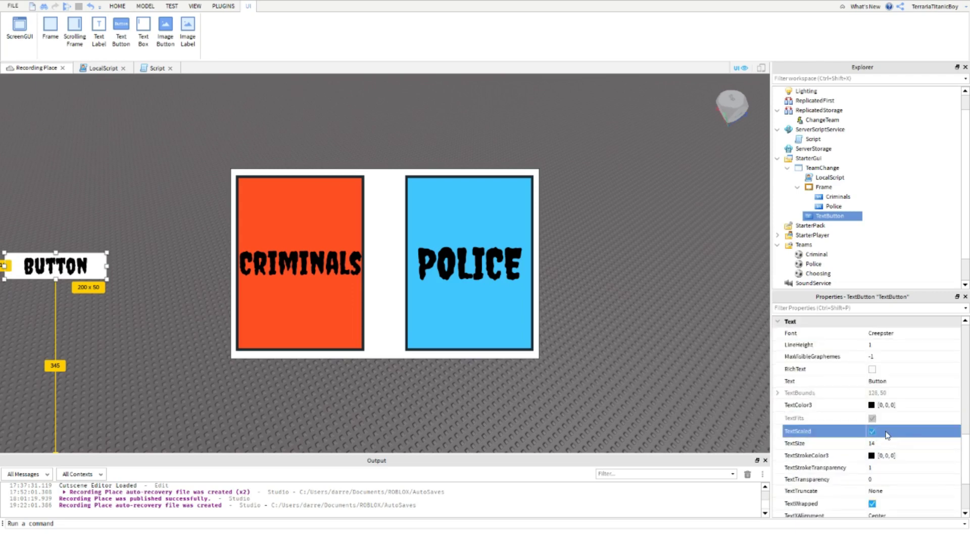
left_click(900, 382)
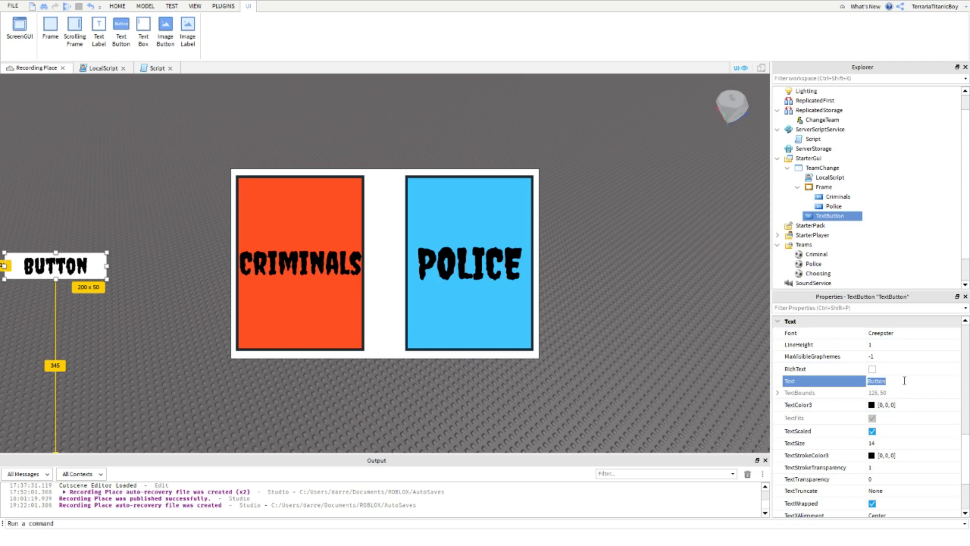
type("Change Team")
Commit the Change Team label with white TextColor3 and black BackgroundColor3
key("Return")
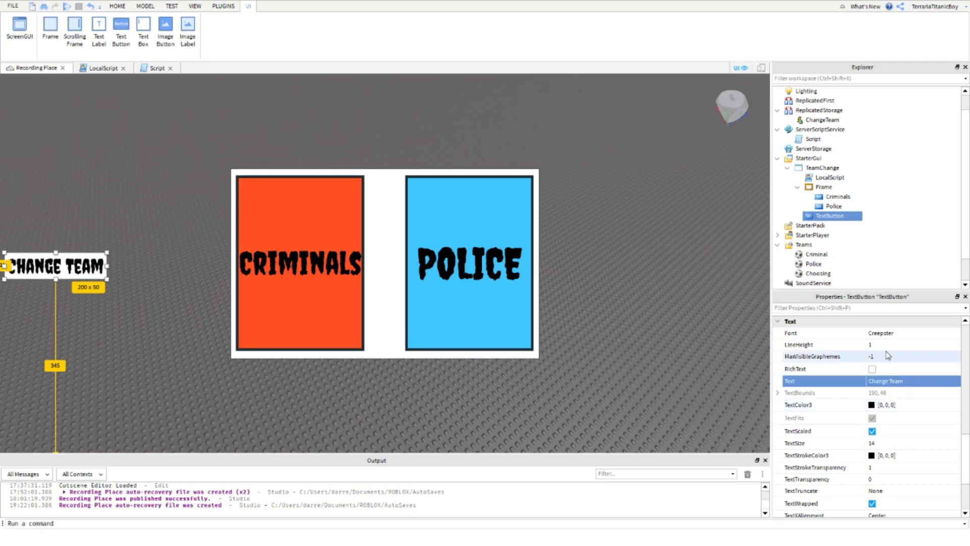
left_click(871, 404)
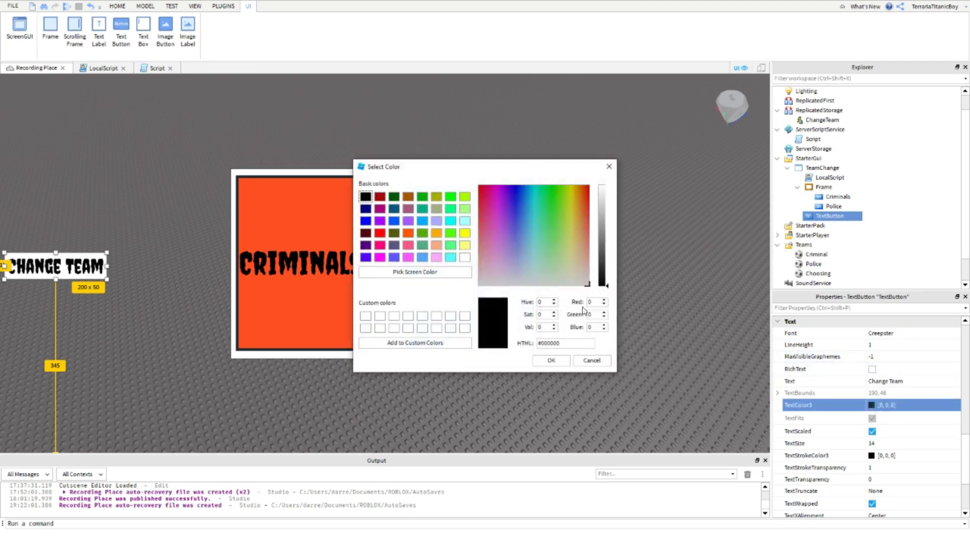
left_click(465, 257)
left_click(552, 361)
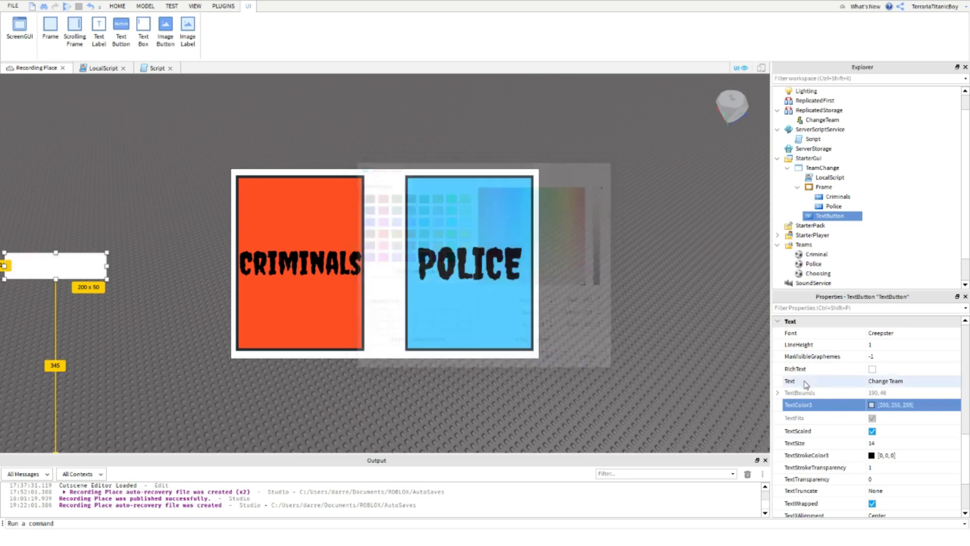
scroll(877, 419, "up", 10)
left_click(872, 419)
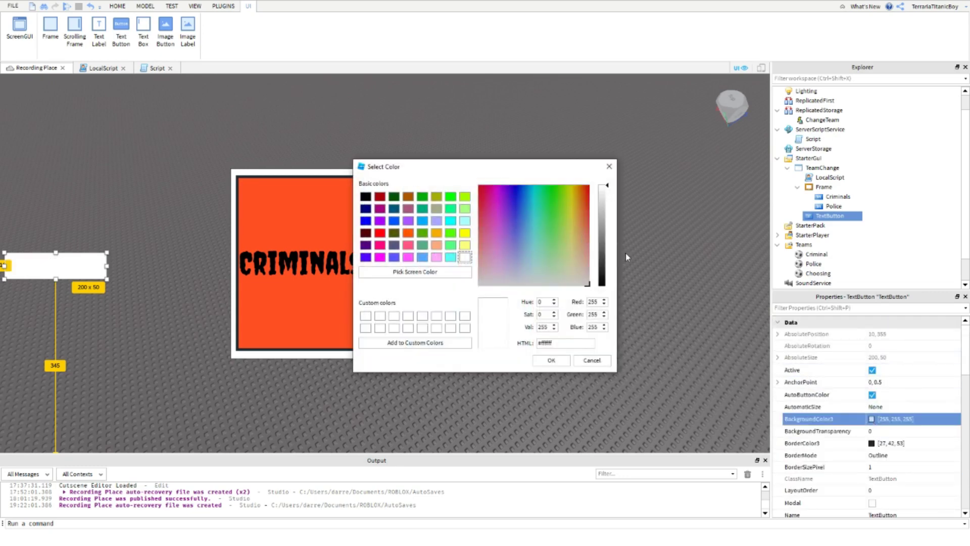
left_click(365, 197)
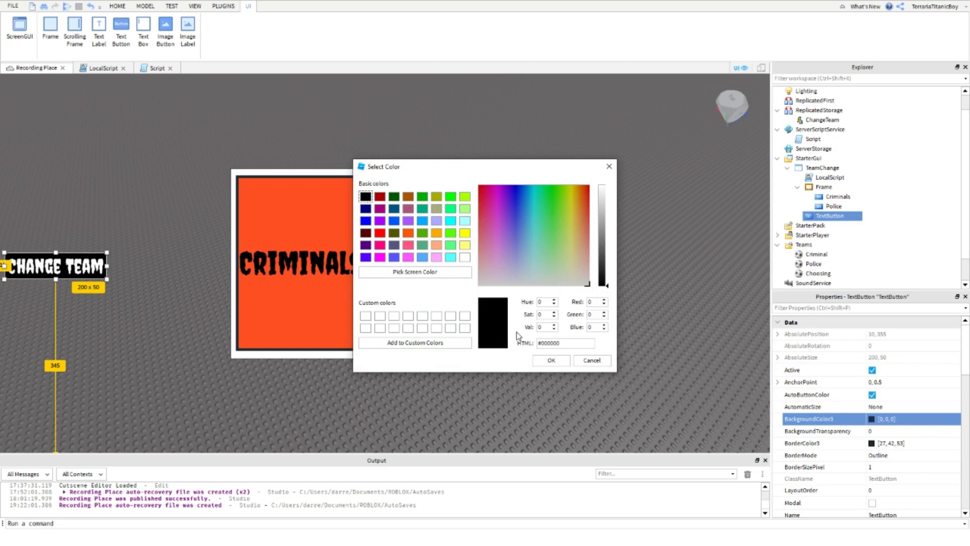
left_click(552, 360)
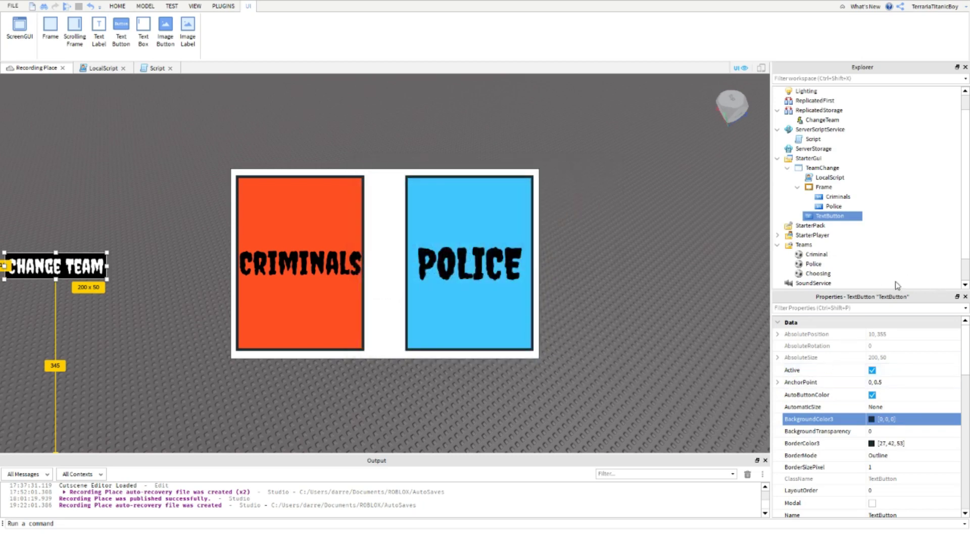
Rename the TextButton to MenuButton
scroll(904, 431, "down", 3)
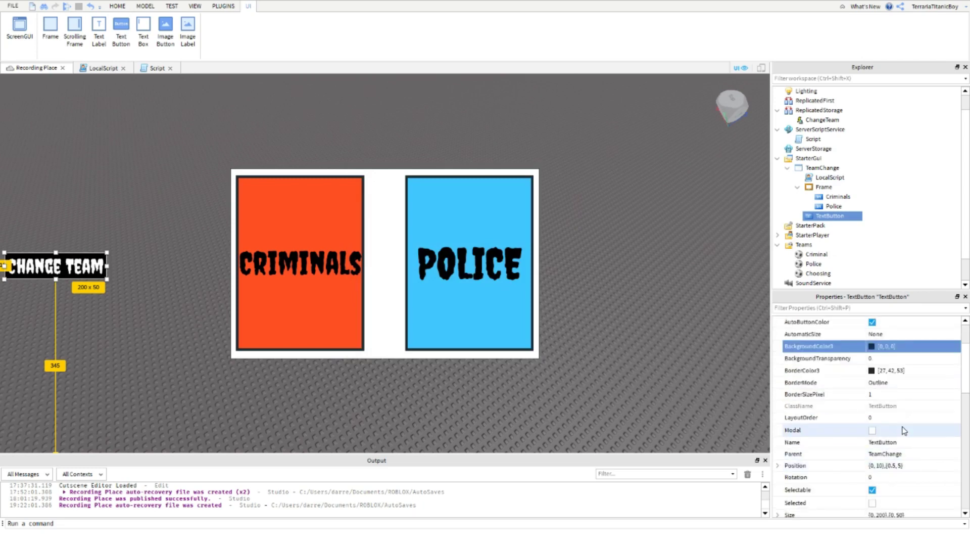
left_click(914, 443)
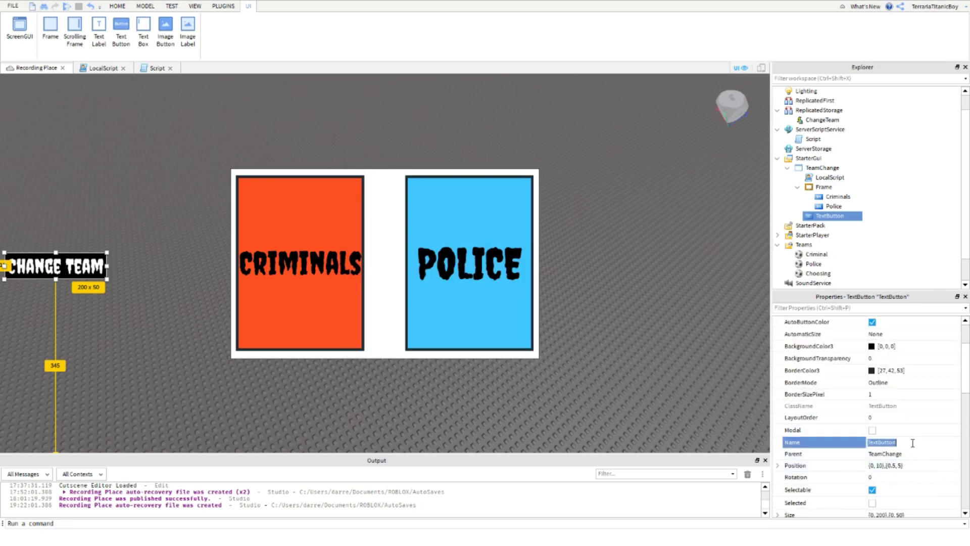
type("MenuButton")
key("Return")
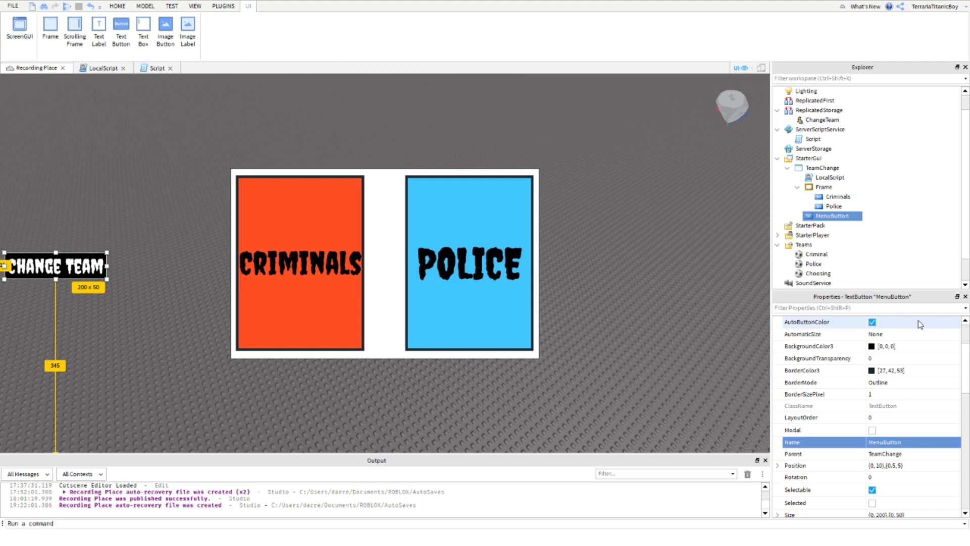
Complete line 3 as local menuButton = script.Parent:WaitForChild("MenuButton")
left_click(825, 178)
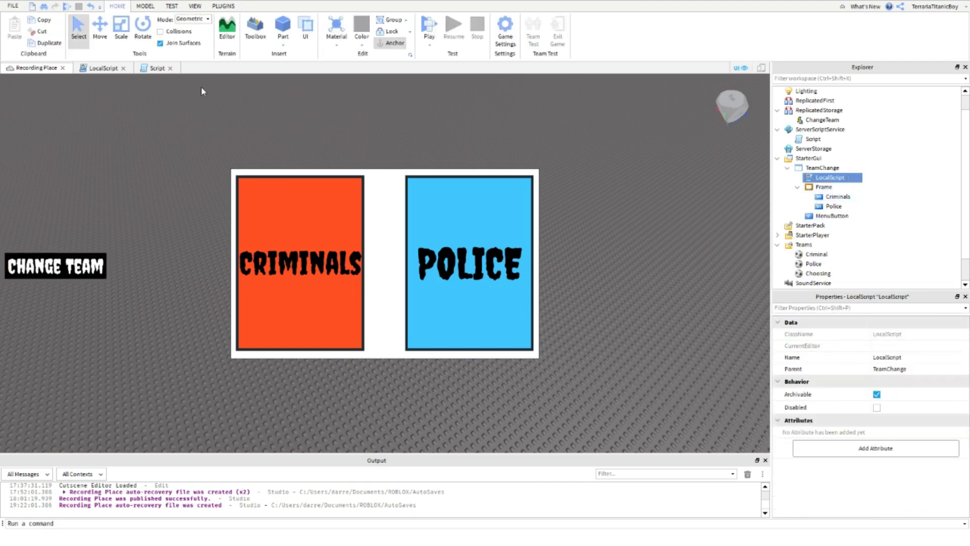
left_click(101, 68)
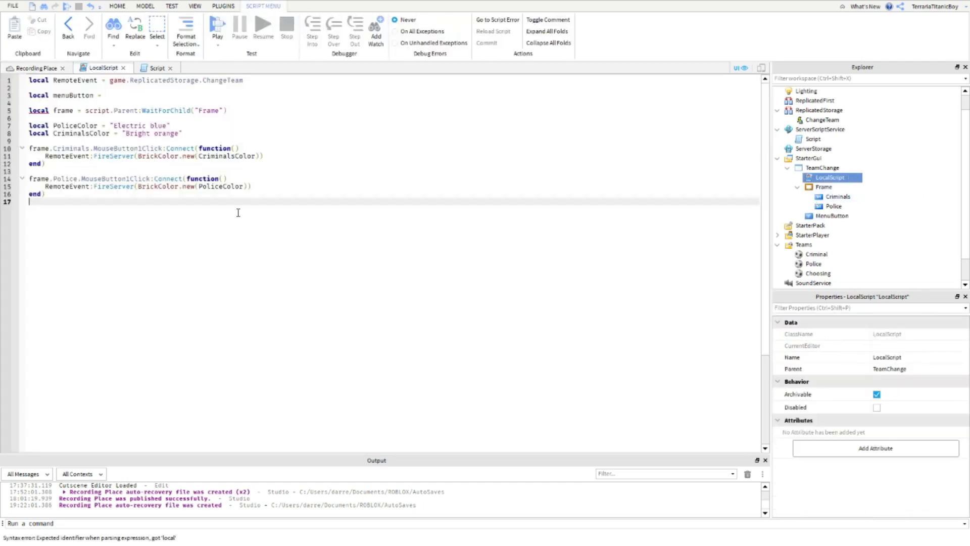
scroll(238, 210, "down", 1)
scroll(242, 200, "up", 1)
left_click(116, 96)
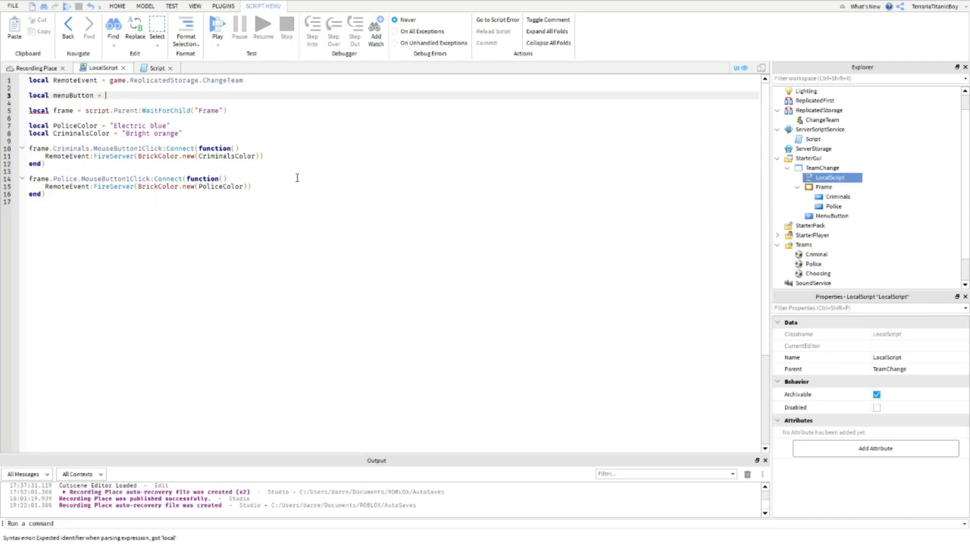
type("script.Parent")
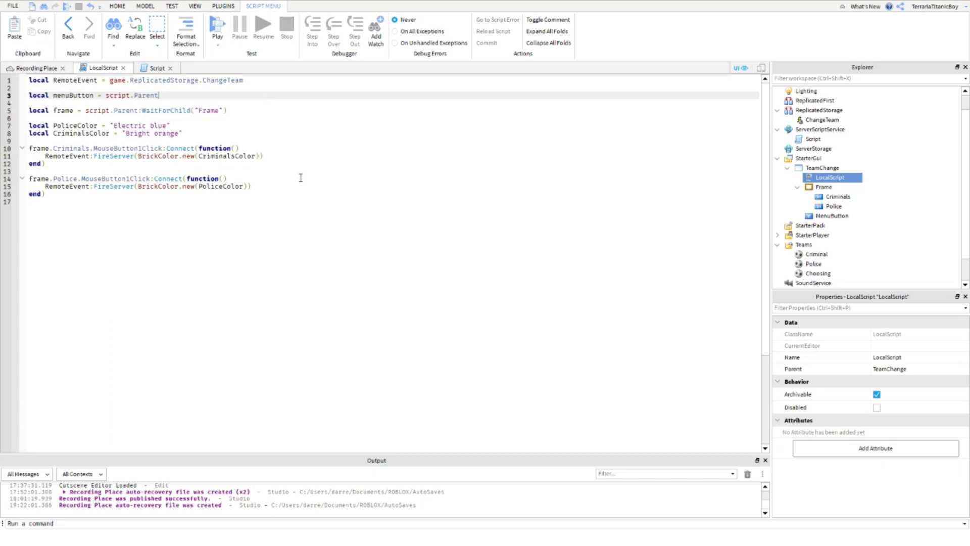
type(":Wa")
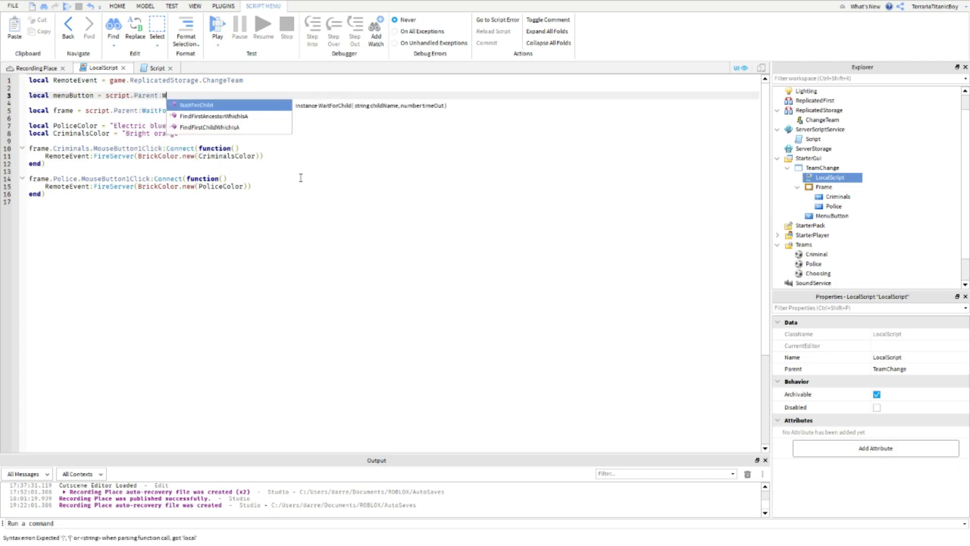
key("Tab")
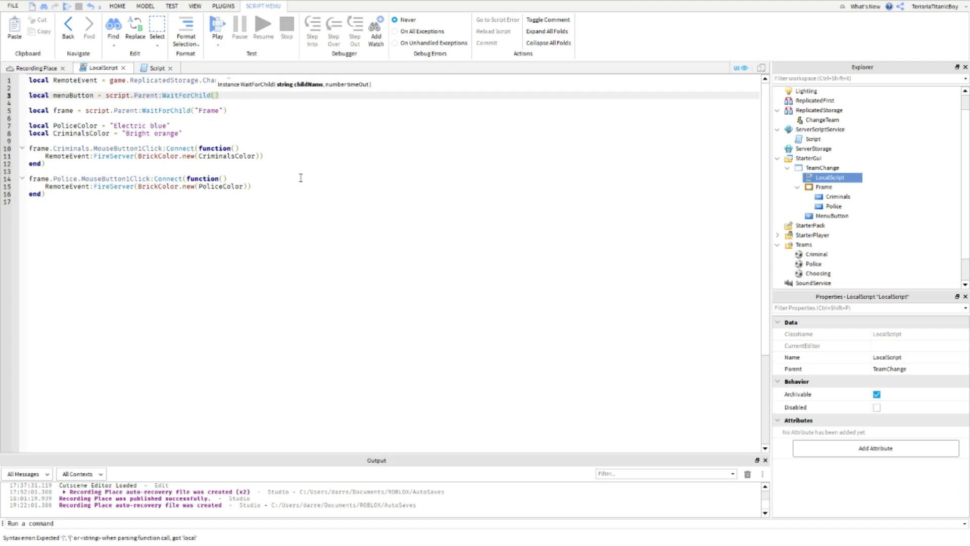
type("\"M")
key("Tab")
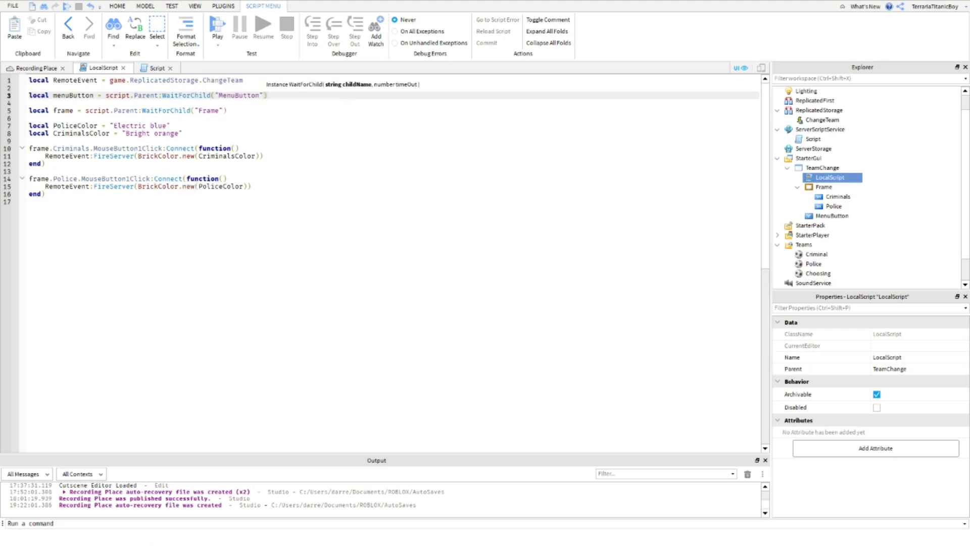
Add a menuButton click handler setting frame.Visible = not frame.Visible, then return to the place view
scroll(159, 180, "down", 1)
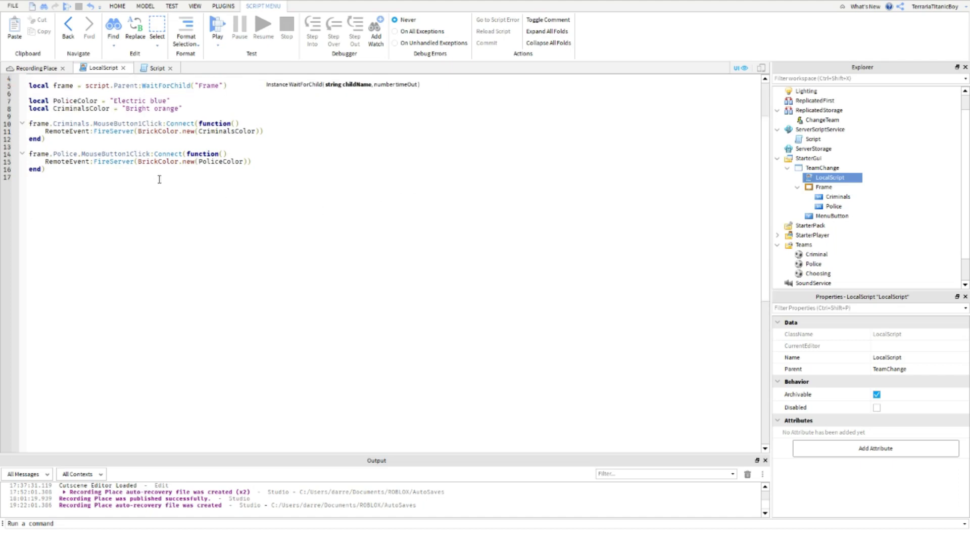
scroll(154, 180, "up", 1)
left_click(112, 195)
key("Return")
key("Return")
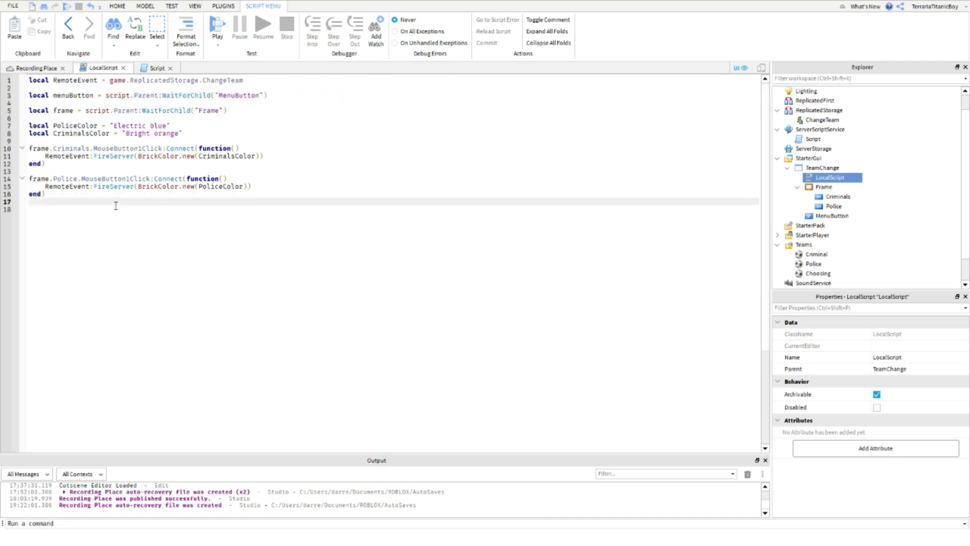
type("menuButton")
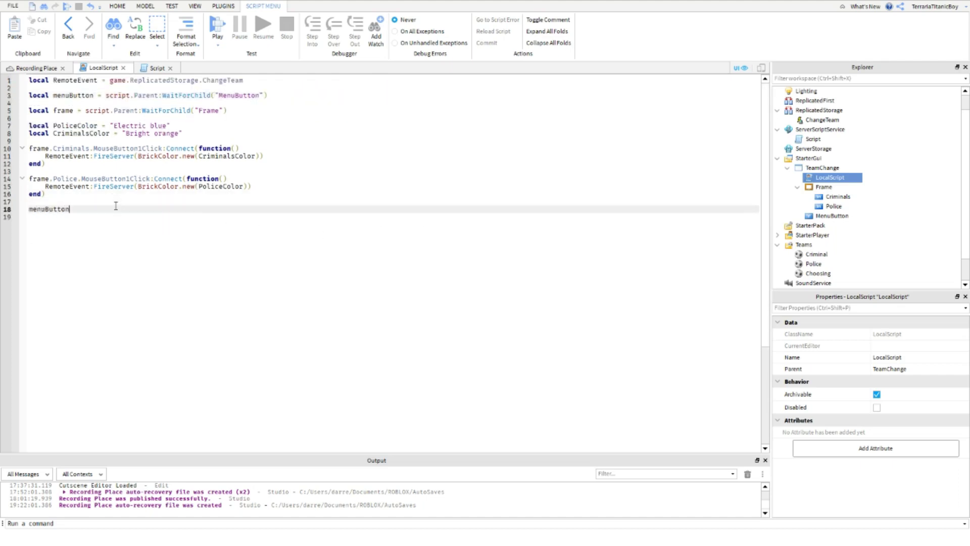
type(".Mo")
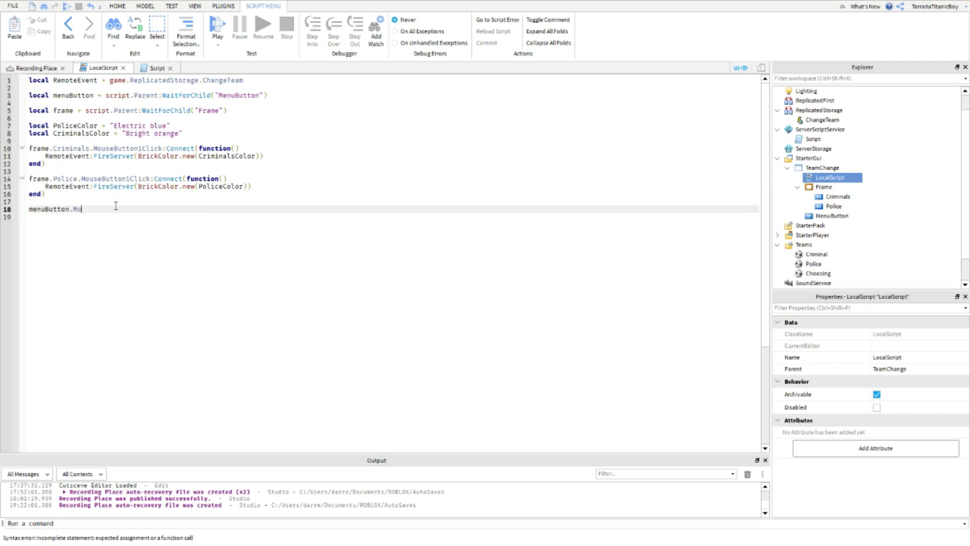
type("useButton1Click:Conn")
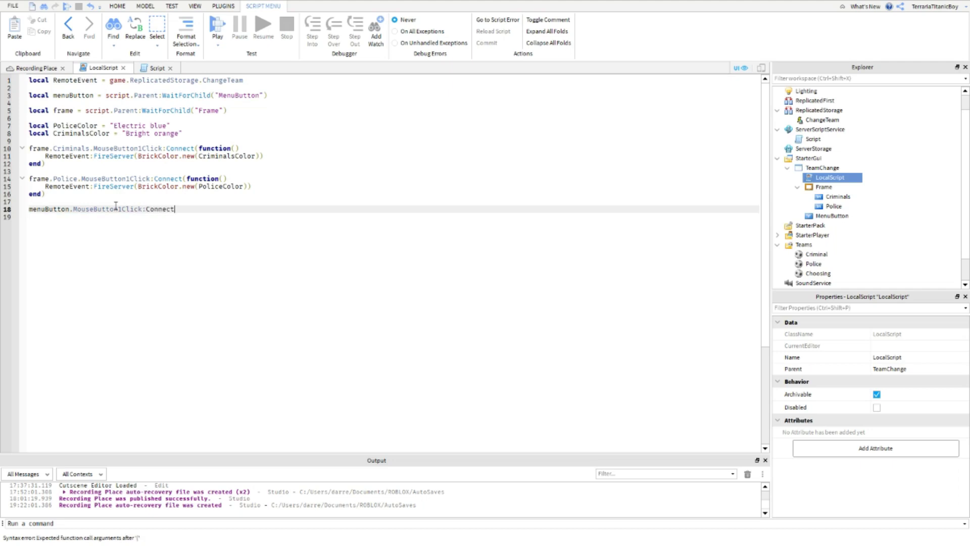
type("ect(function(")
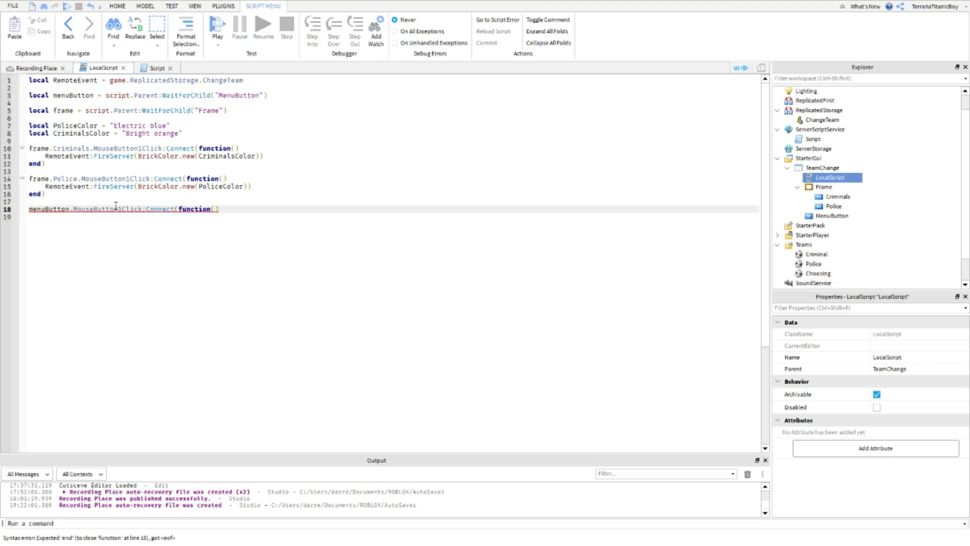
key("Return")
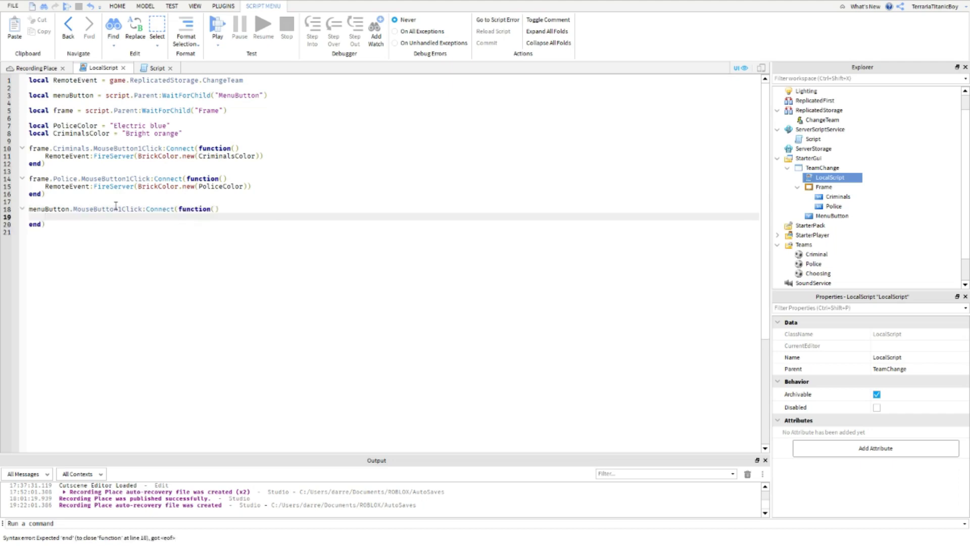
type("frame.Visible")
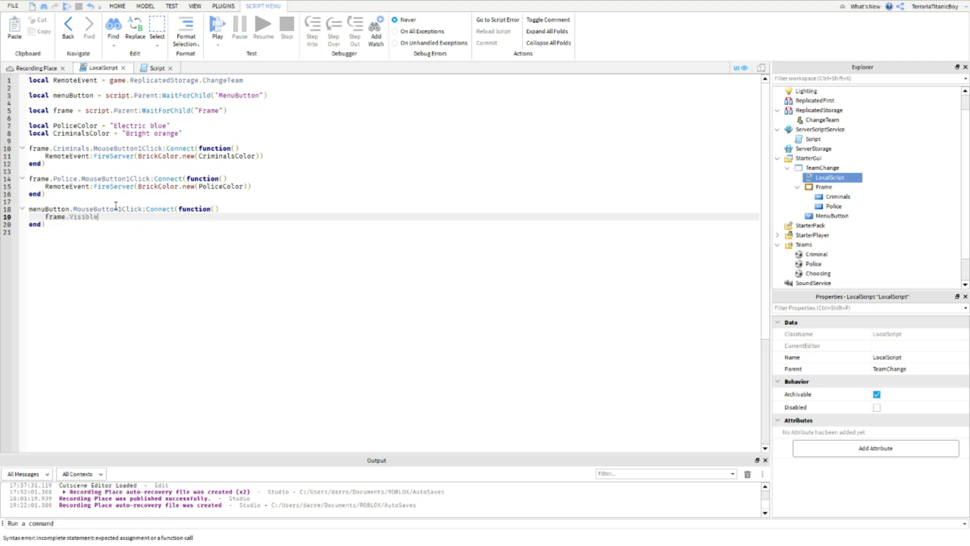
type(" = no")
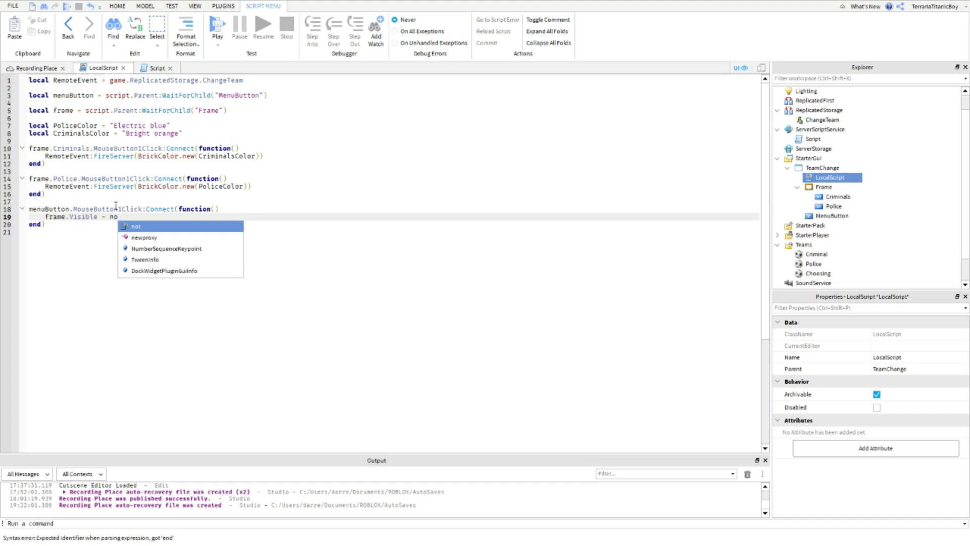
type("t frame.Visible")
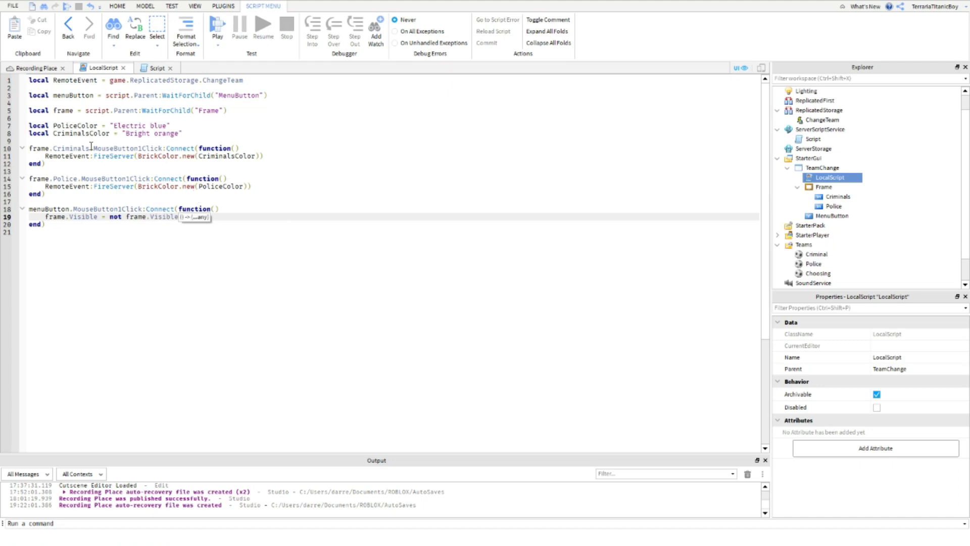
left_click(29, 71)
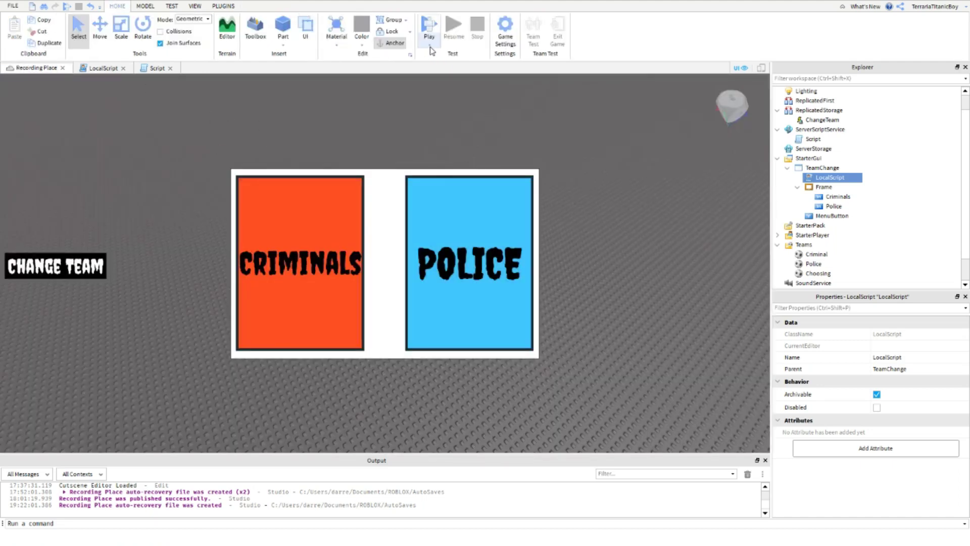
left_click(428, 29)
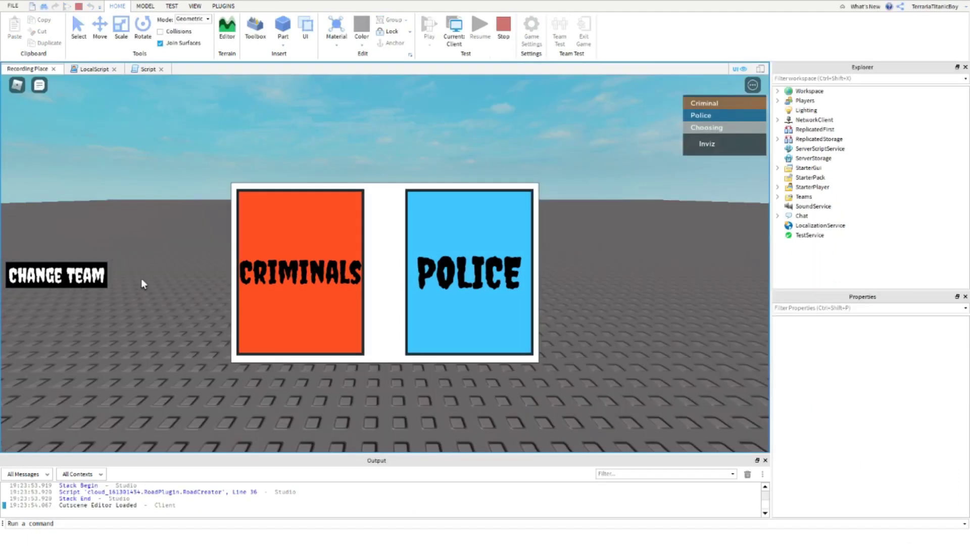
left_click(89, 277)
left_click(81, 277)
left_click(341, 287)
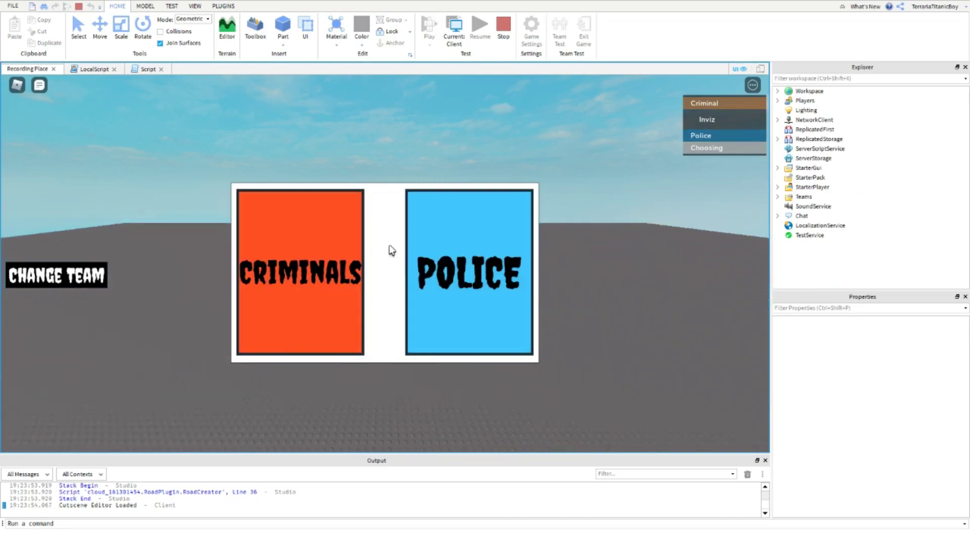
left_click(468, 289)
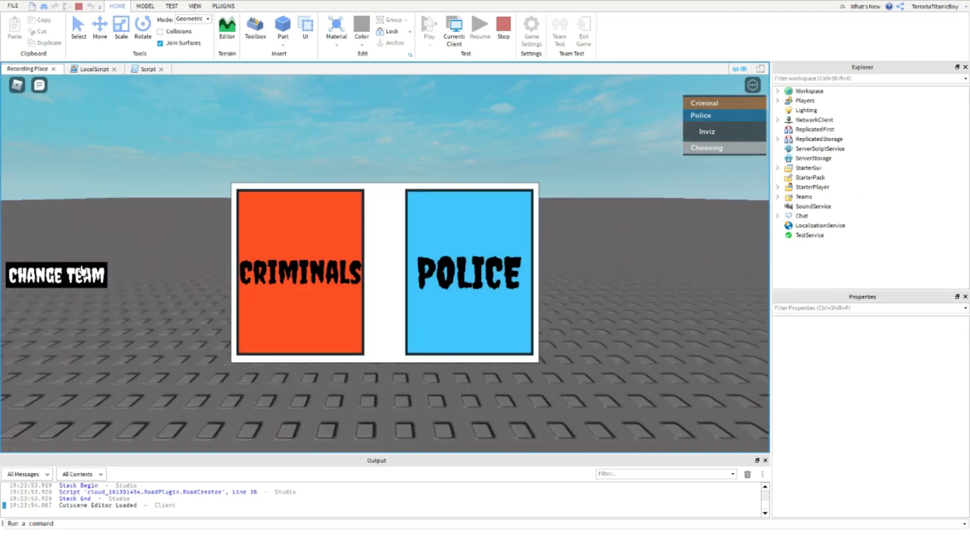
left_click(59, 277)
left_click(59, 276)
left_click(59, 276)
left_click(59, 276)
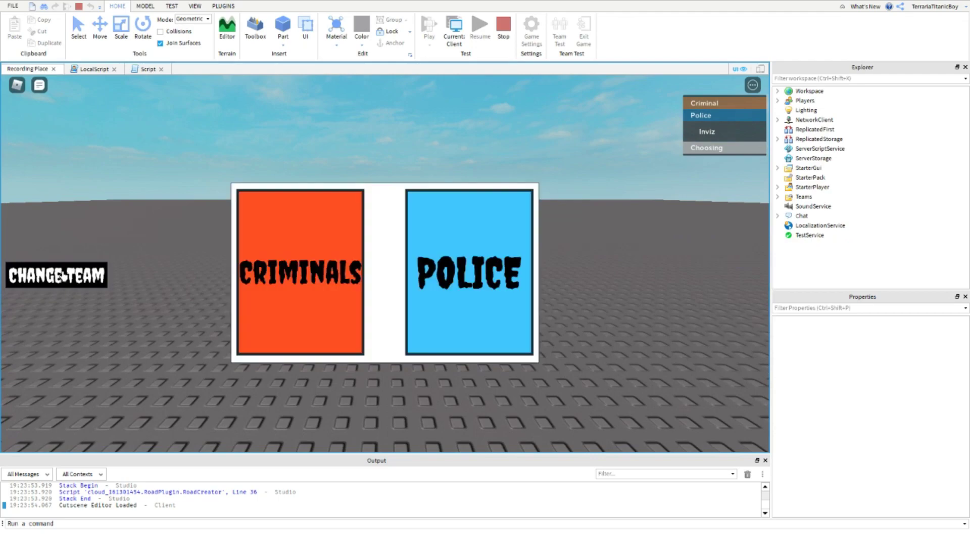
left_click(251, 263)
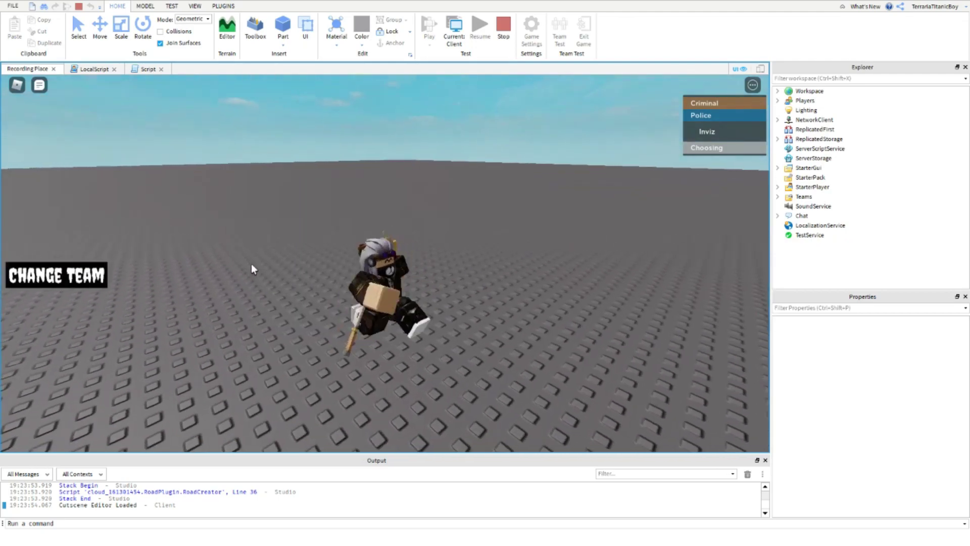
key("w")
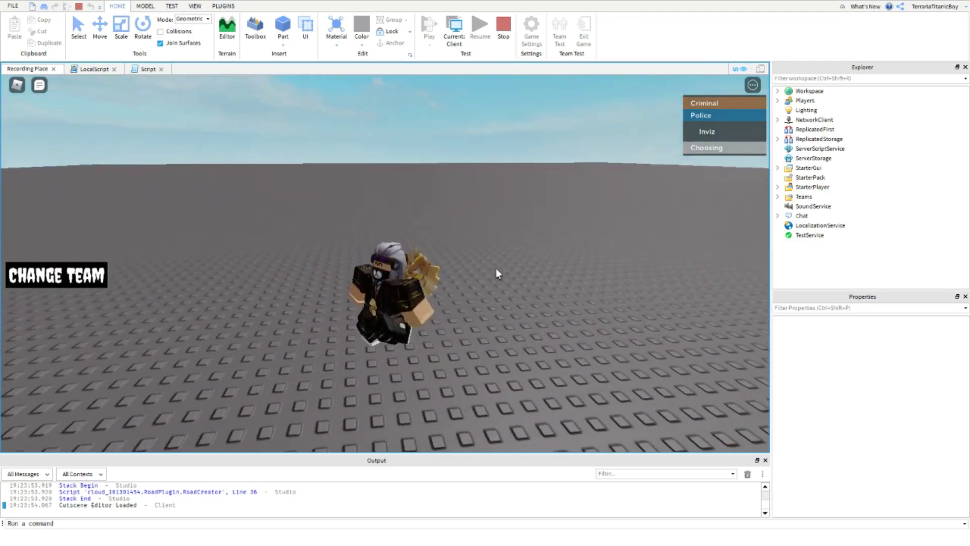
key("s")
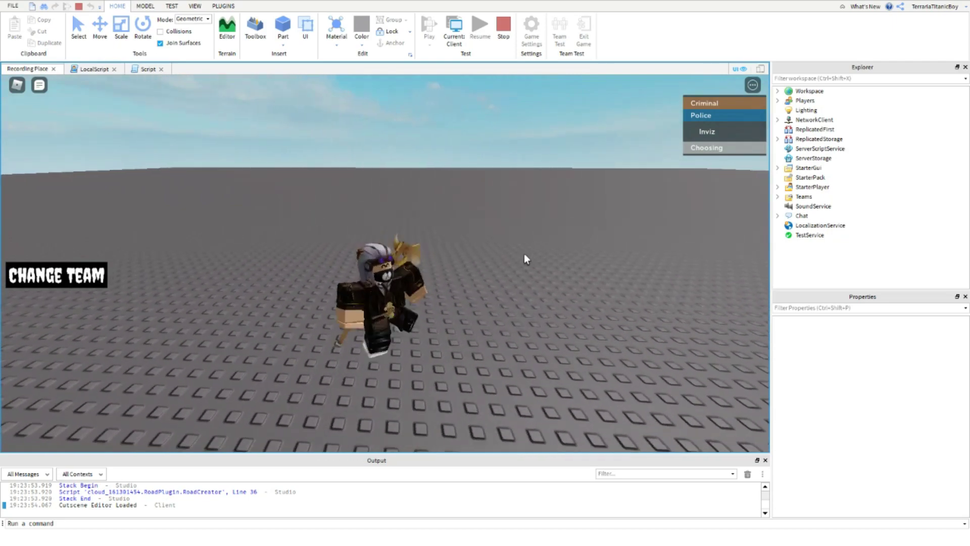
key("a")
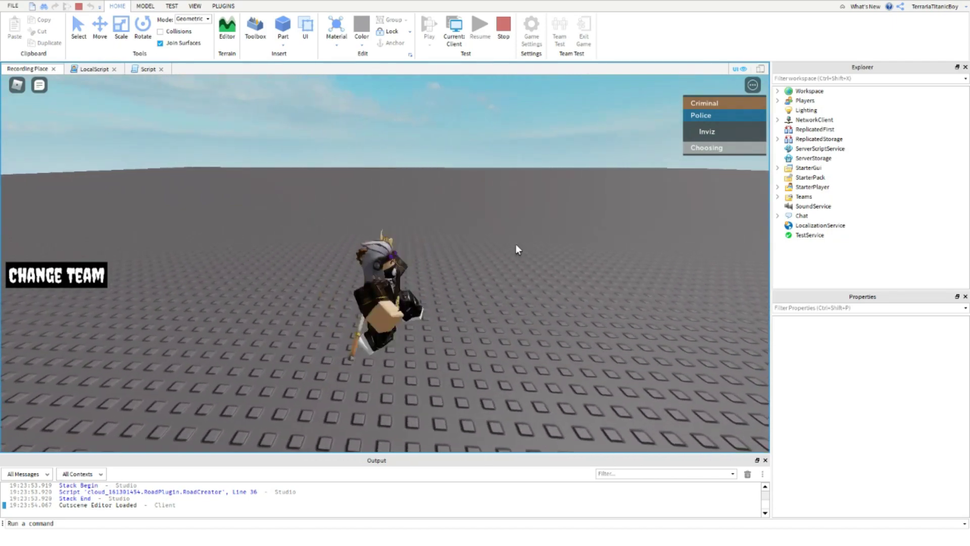
key("s")
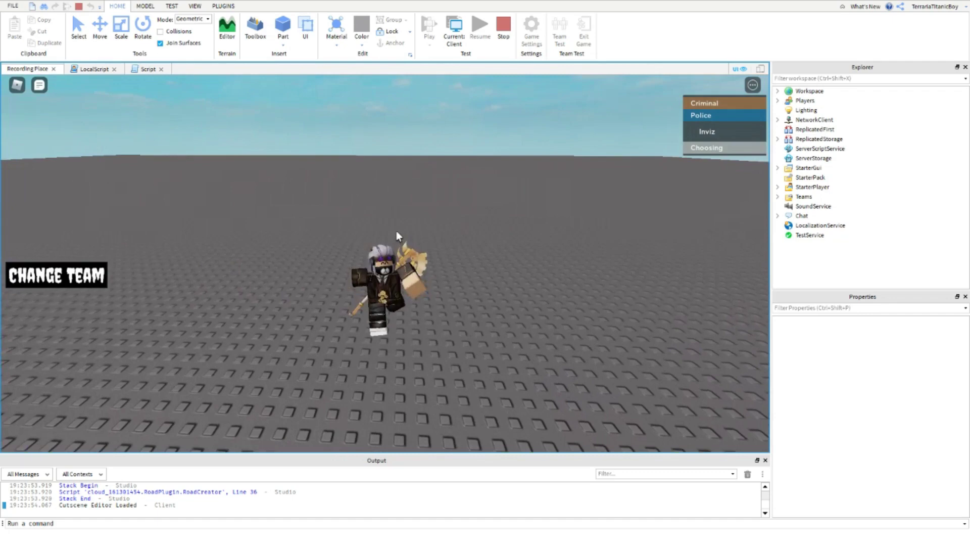
key("w")
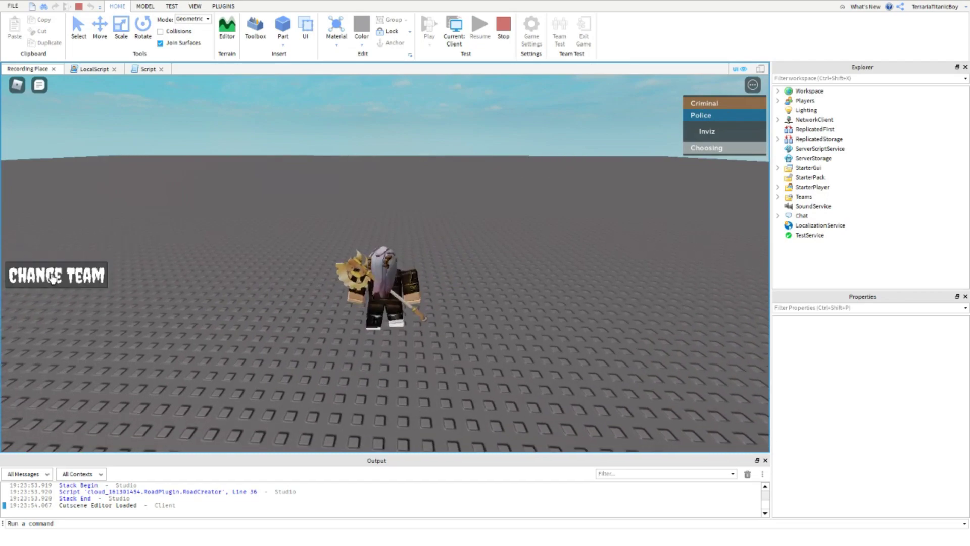
left_click(88, 271)
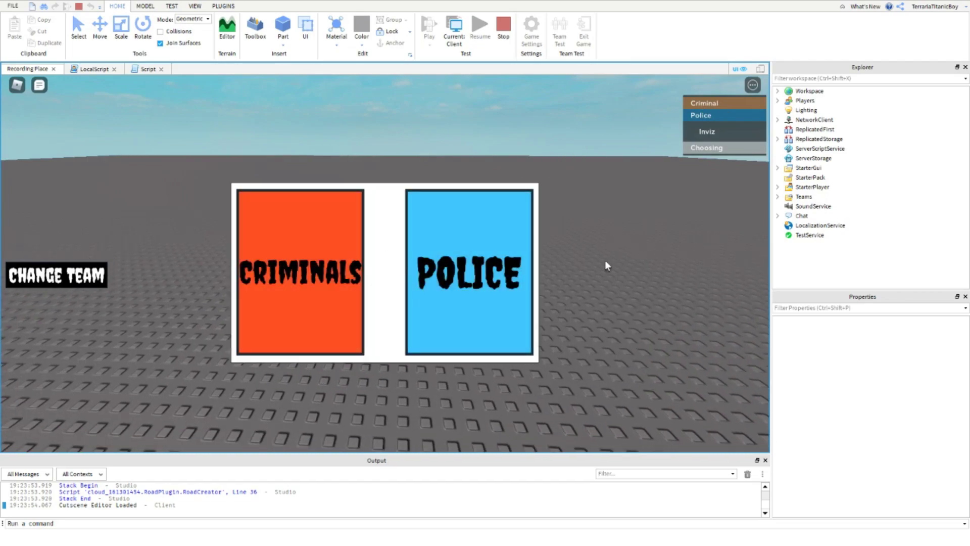
left_click(485, 192)
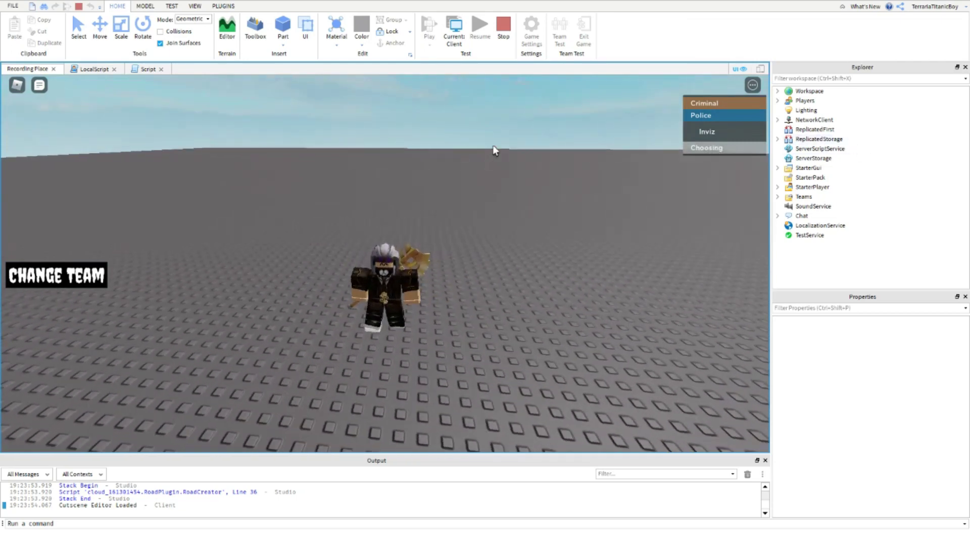
left_click(503, 28)
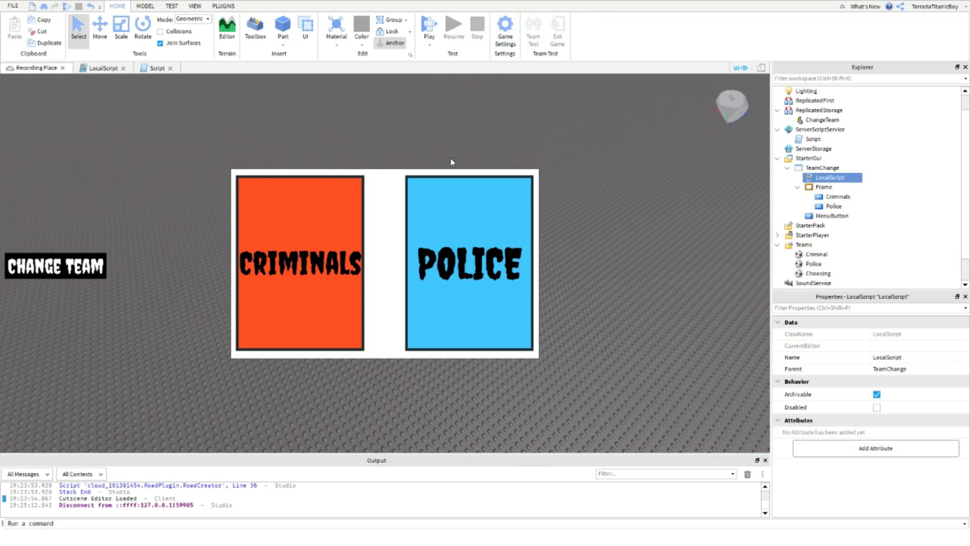